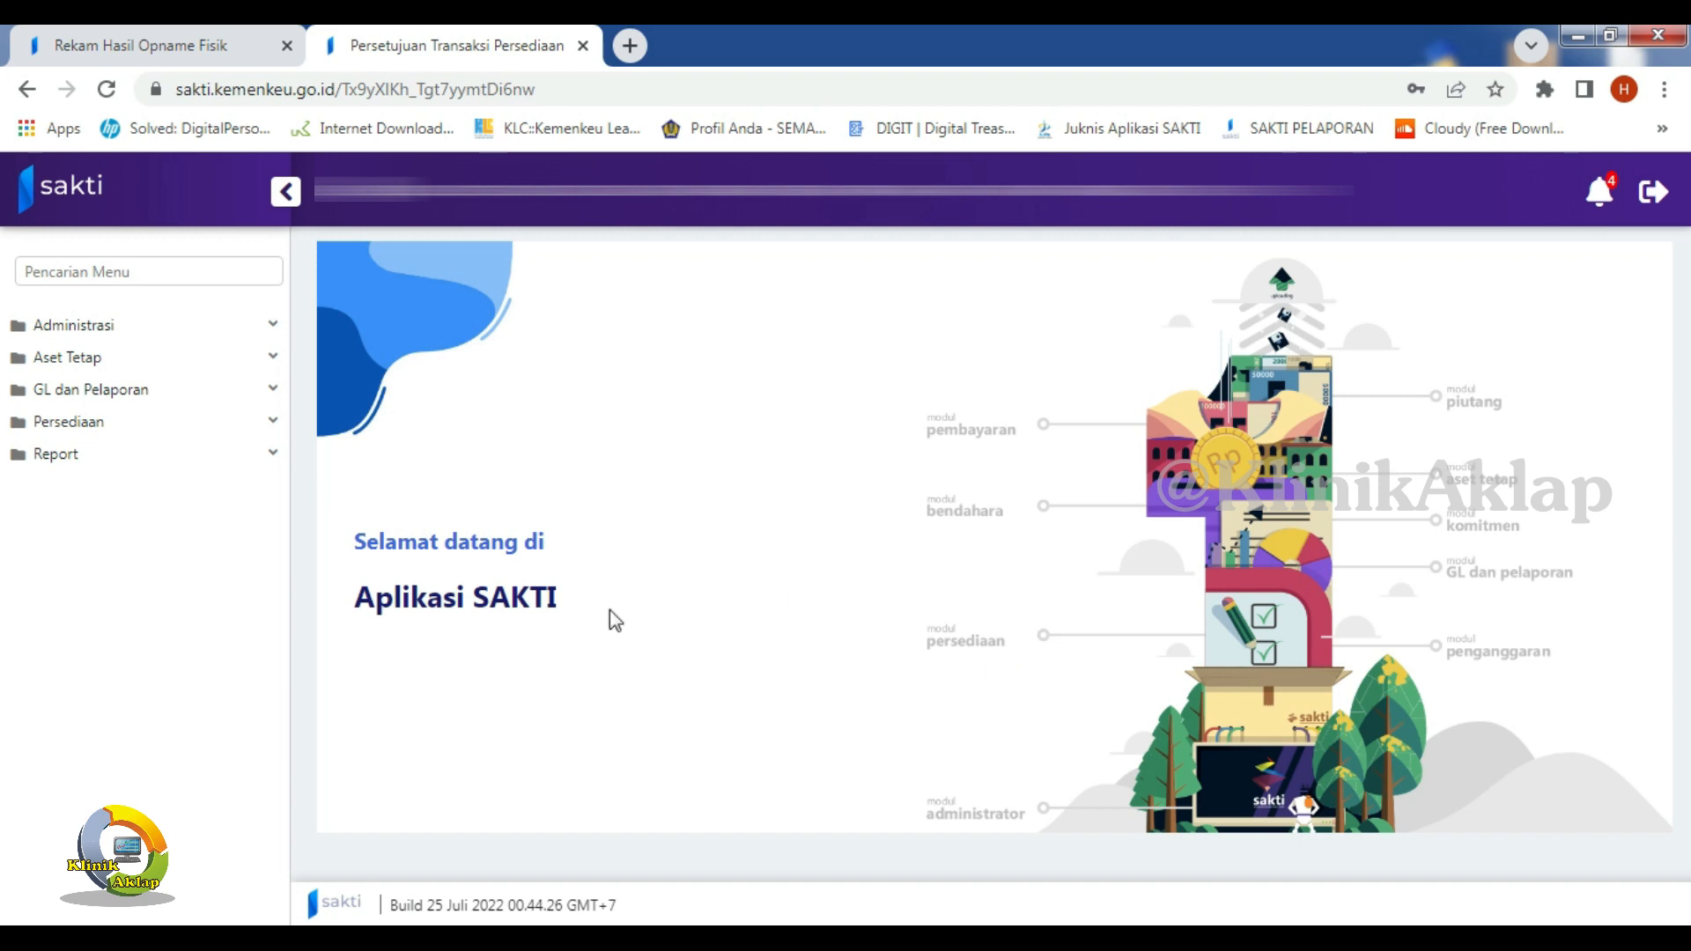
# - Open the Tutup Periode Persediaan page for closing inventory periods
pyautogui.click(278, 430)
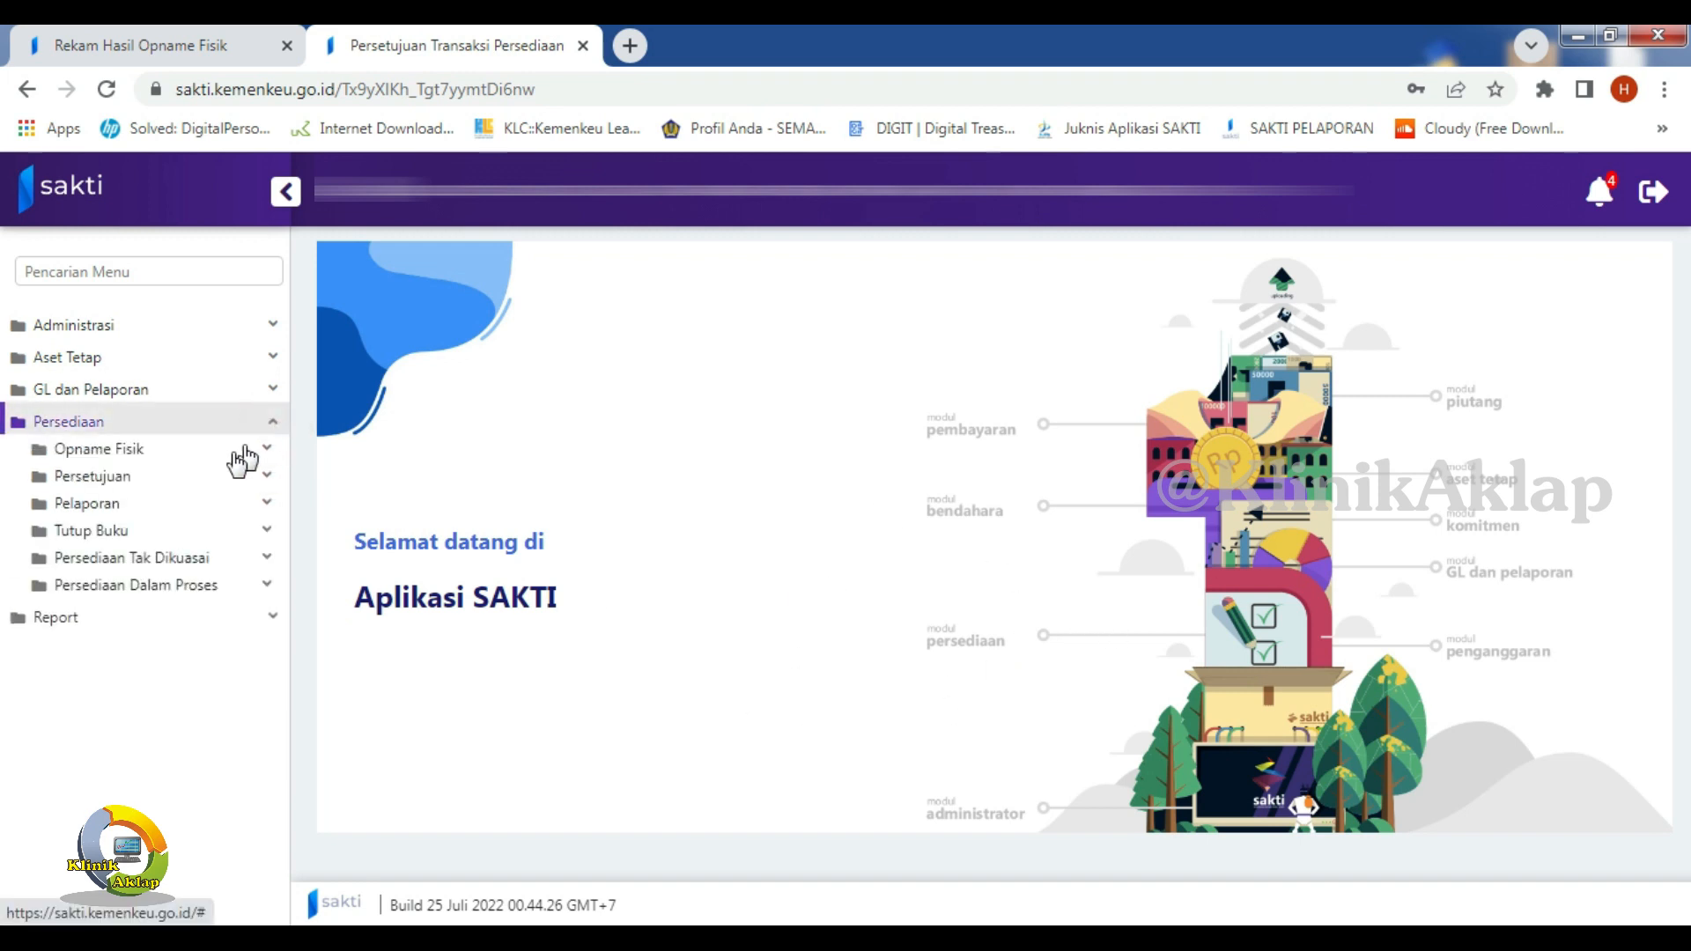
pyautogui.click(166, 532)
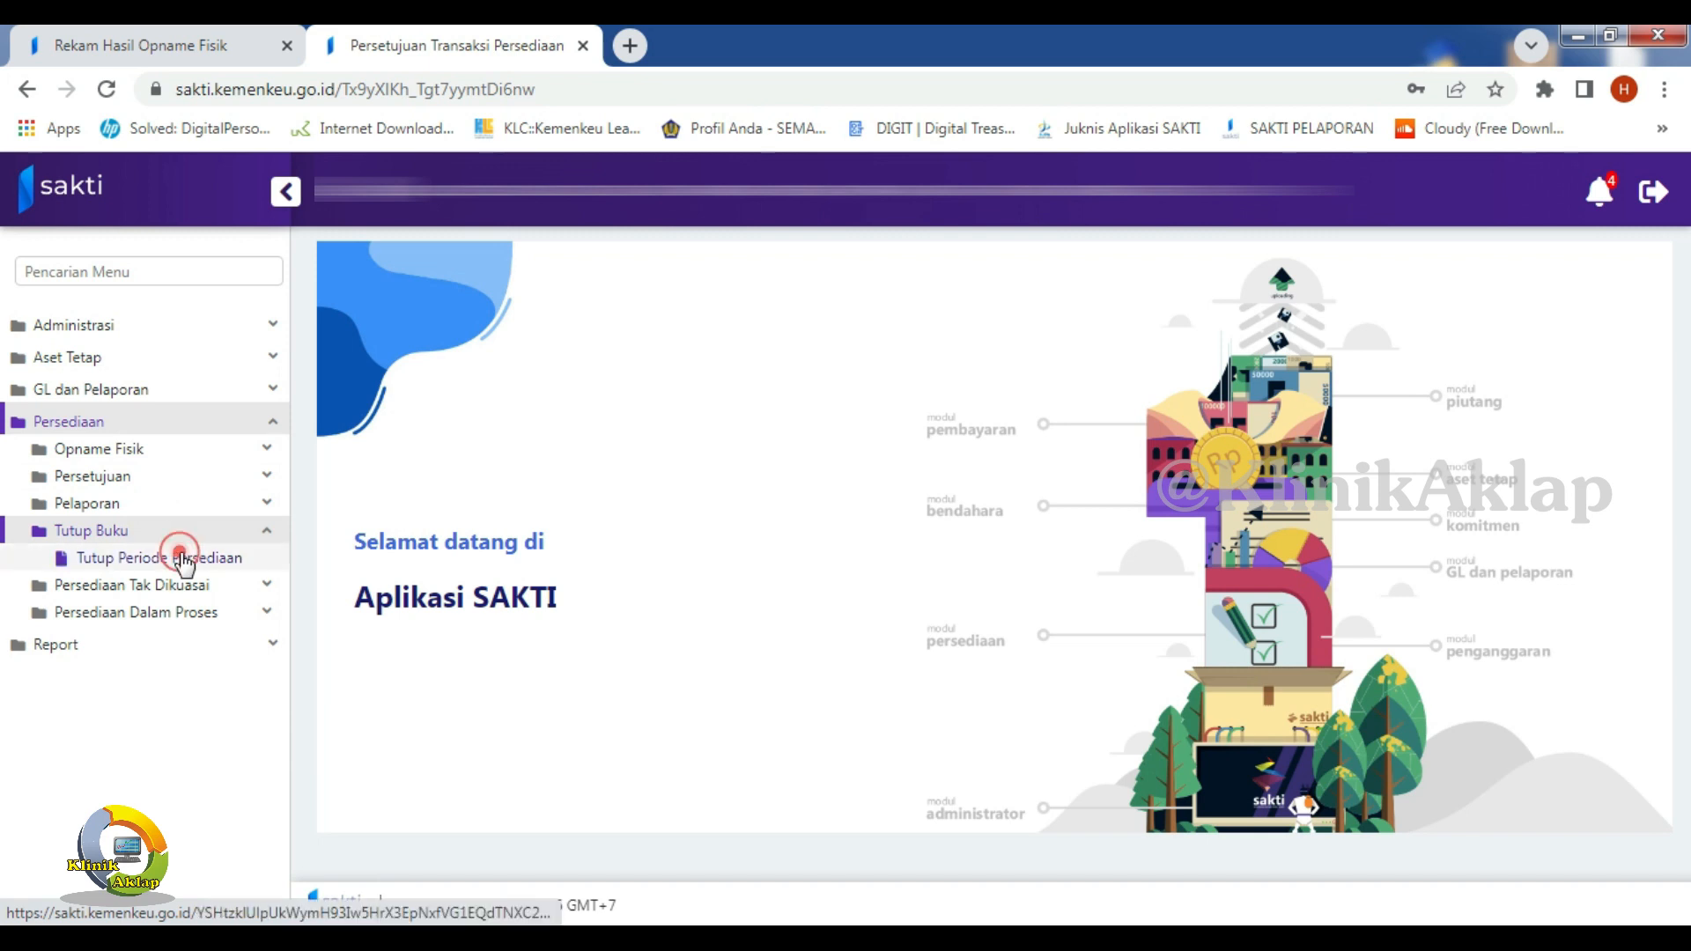
pyautogui.click(181, 554)
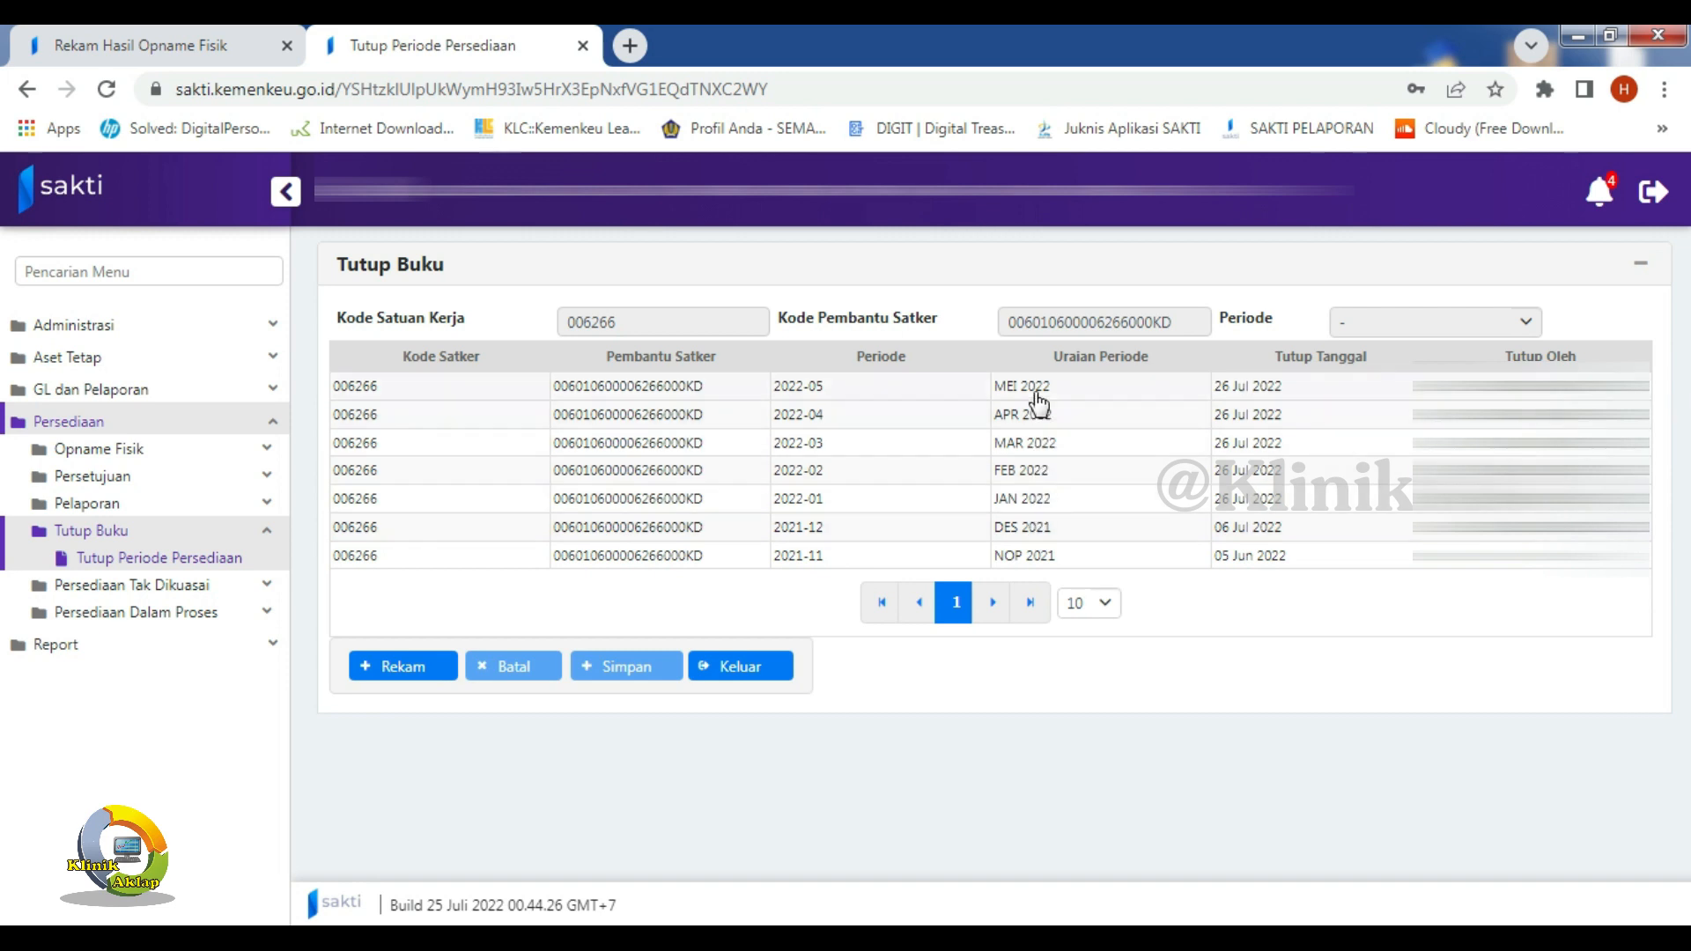
# - Try to close the inventory book for period 2022-06 : JUN 2022 and acknowledge the resulting notice
pyautogui.click(402, 669)
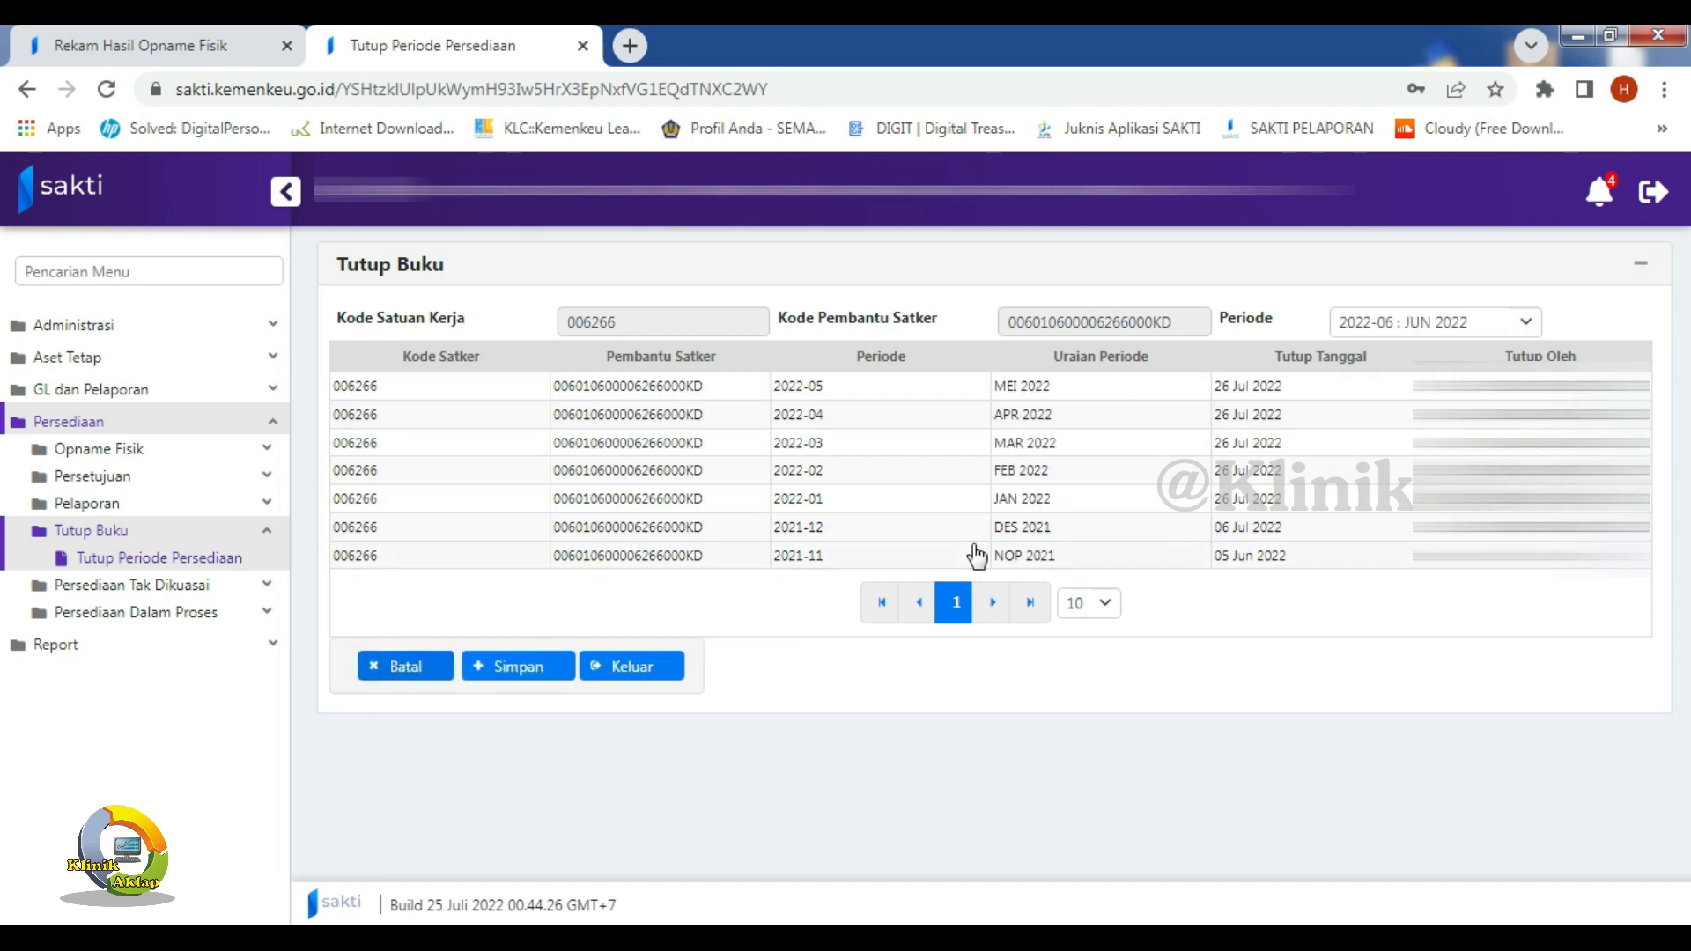
pyautogui.click(1497, 328)
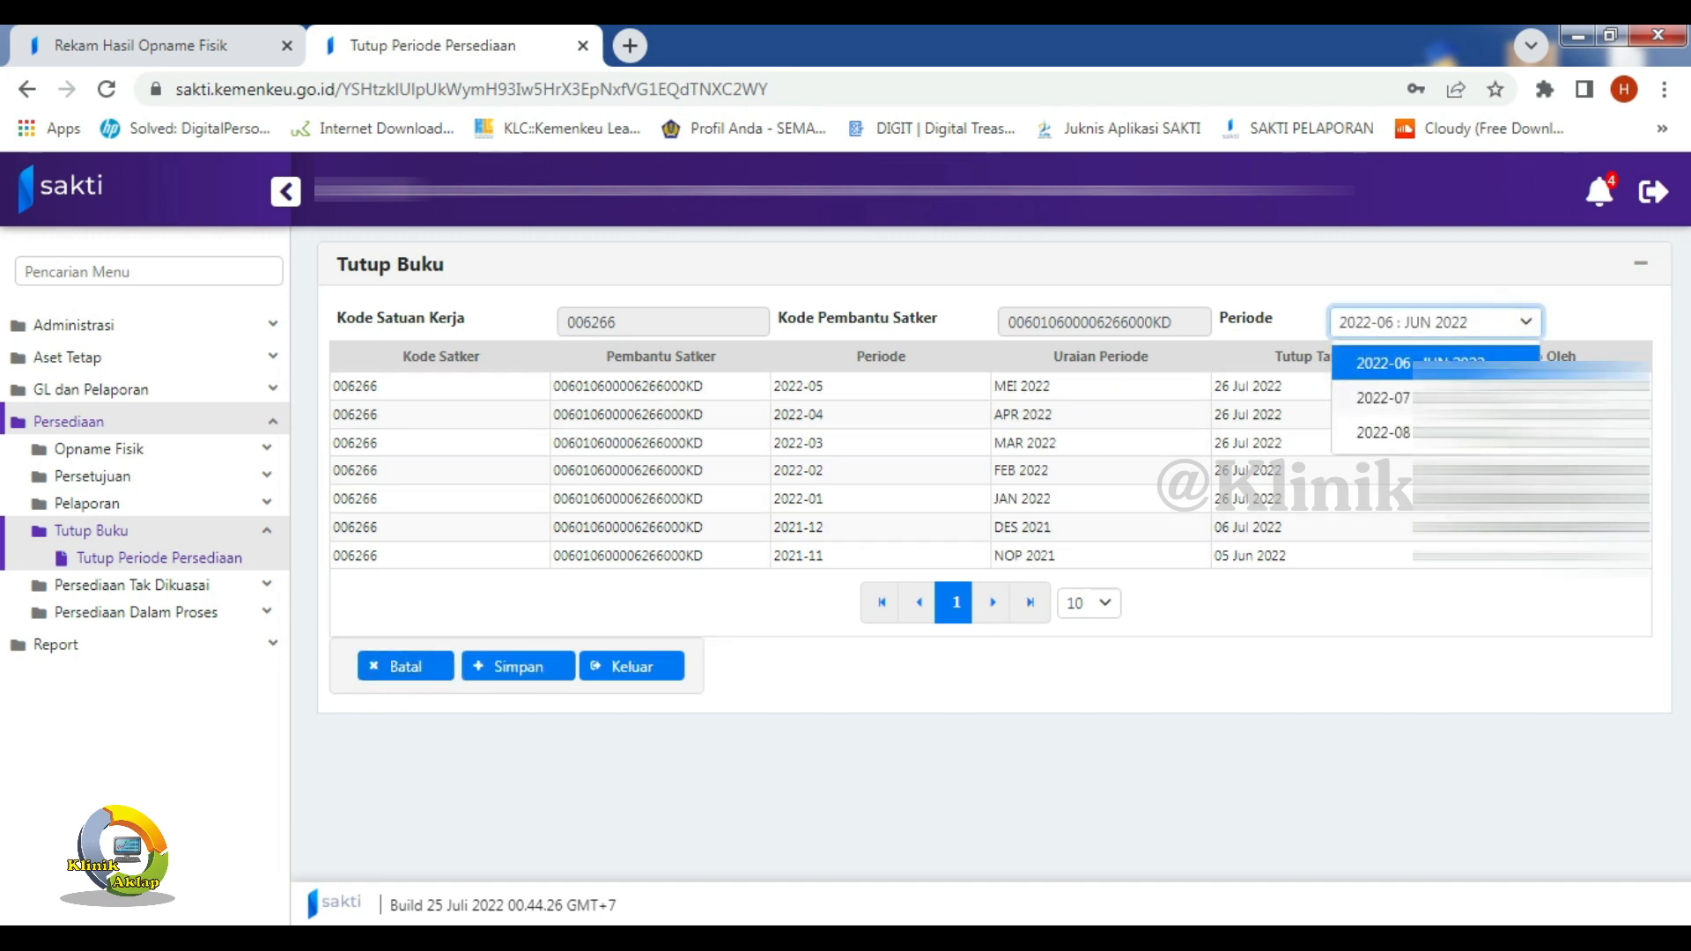
pyautogui.click(1453, 359)
pyautogui.click(538, 669)
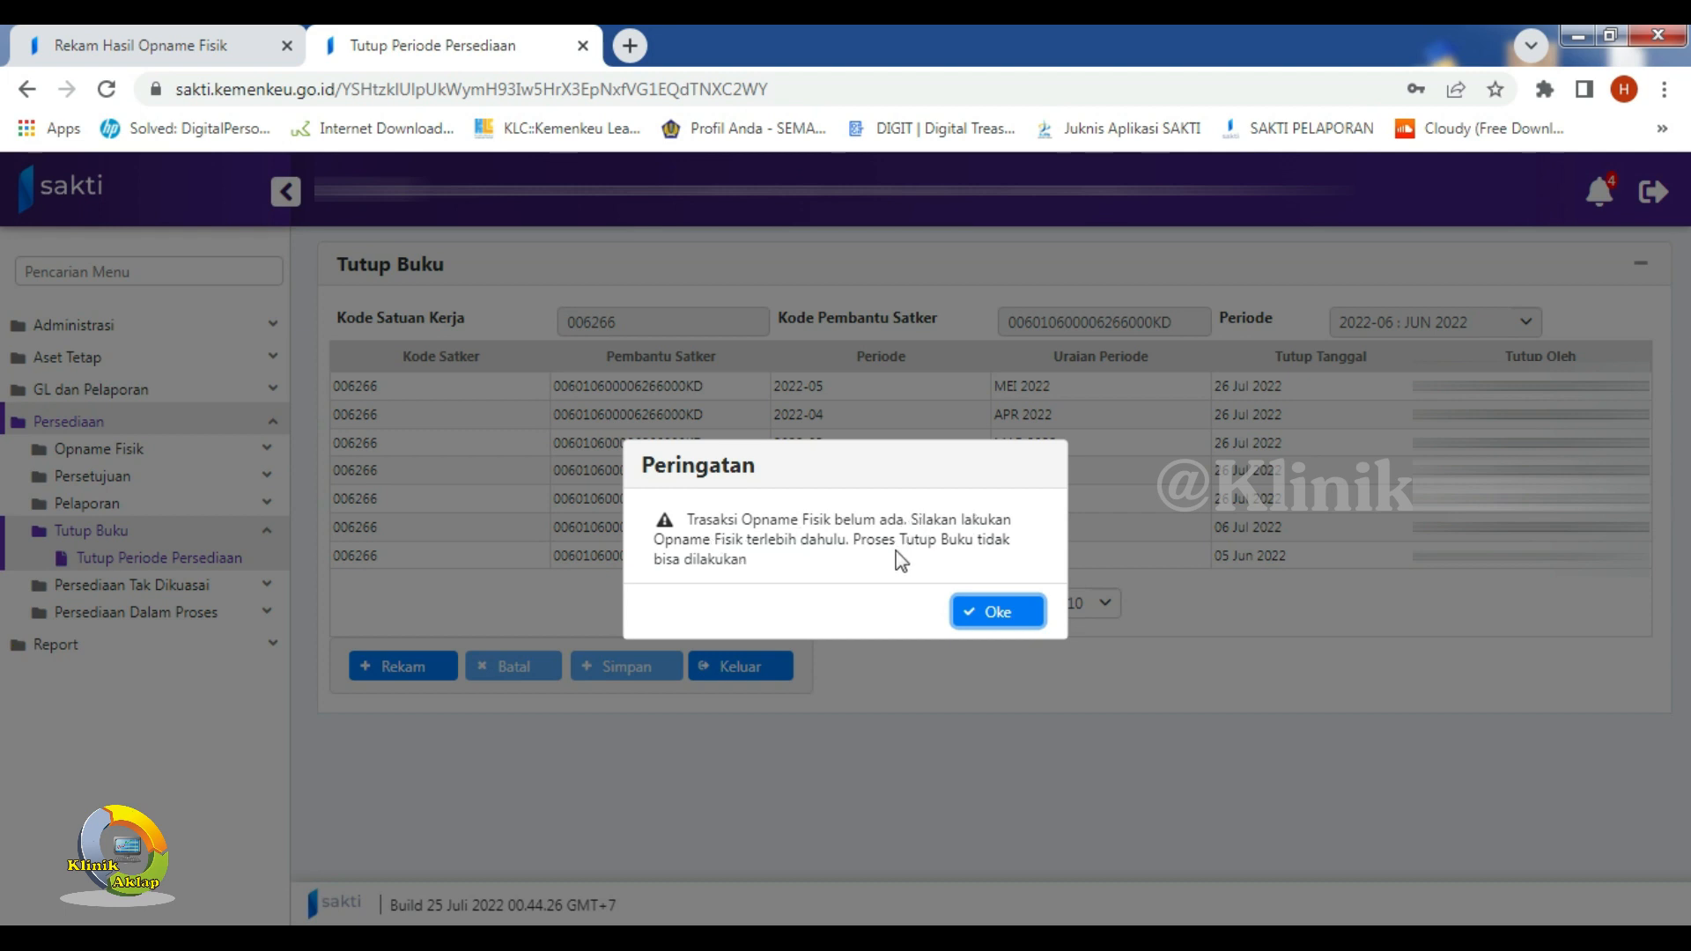
pyautogui.click(854, 535)
pyautogui.moveTo(921, 519); pyautogui.dragTo(851, 544)
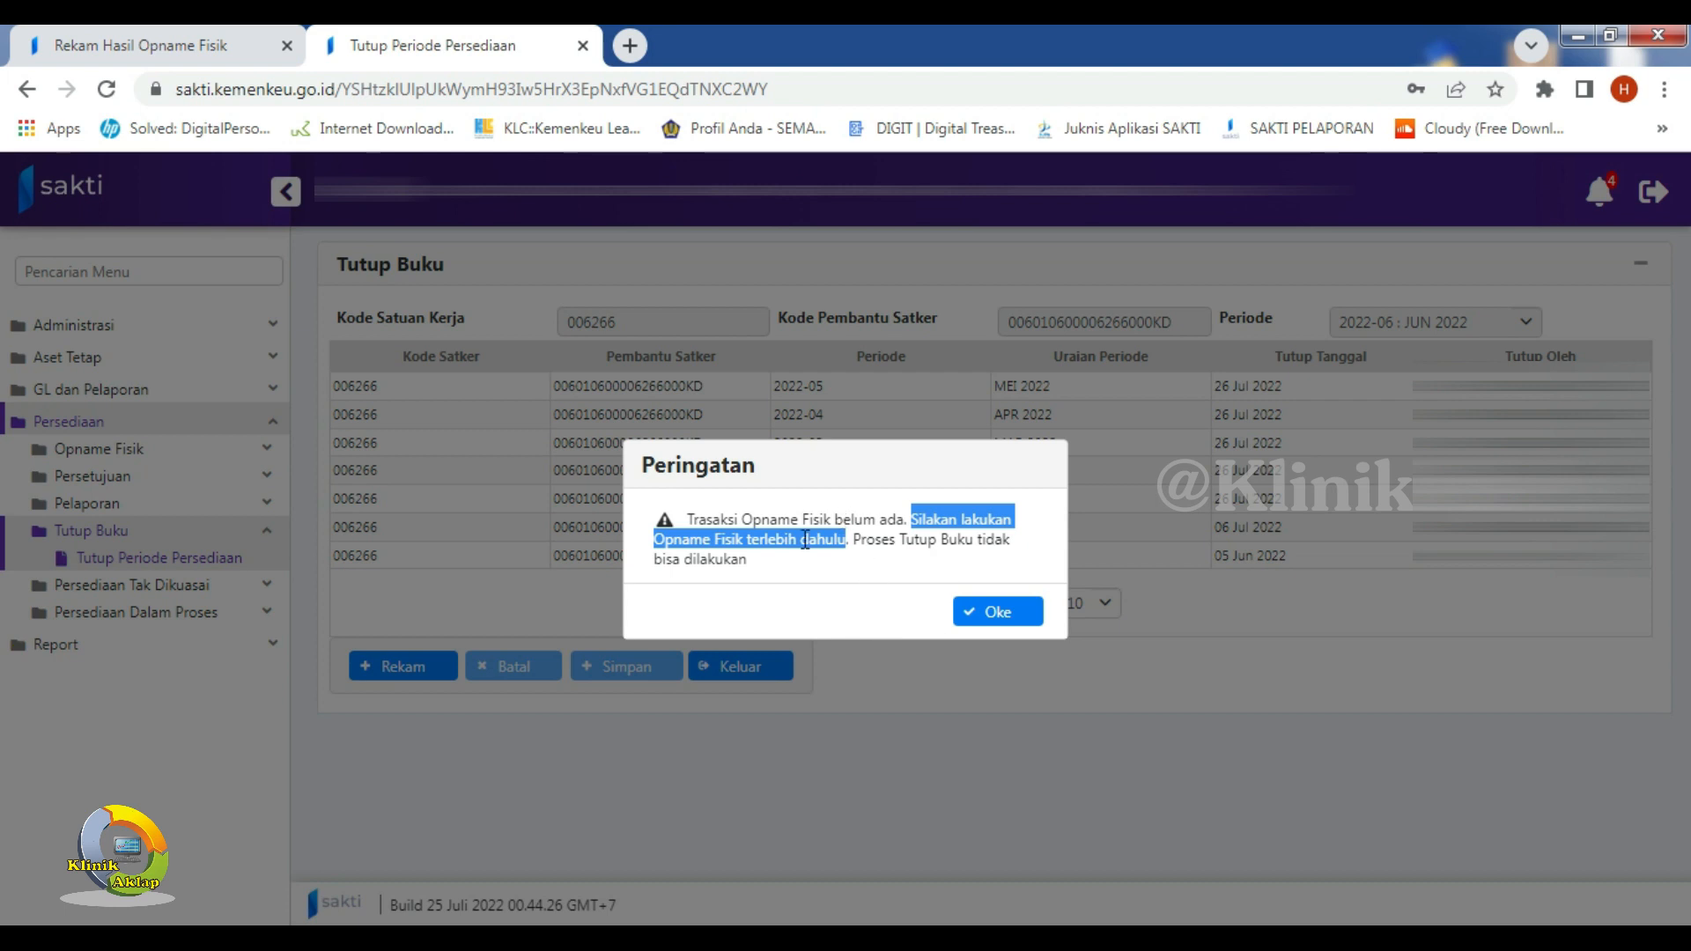
pyautogui.click(993, 613)
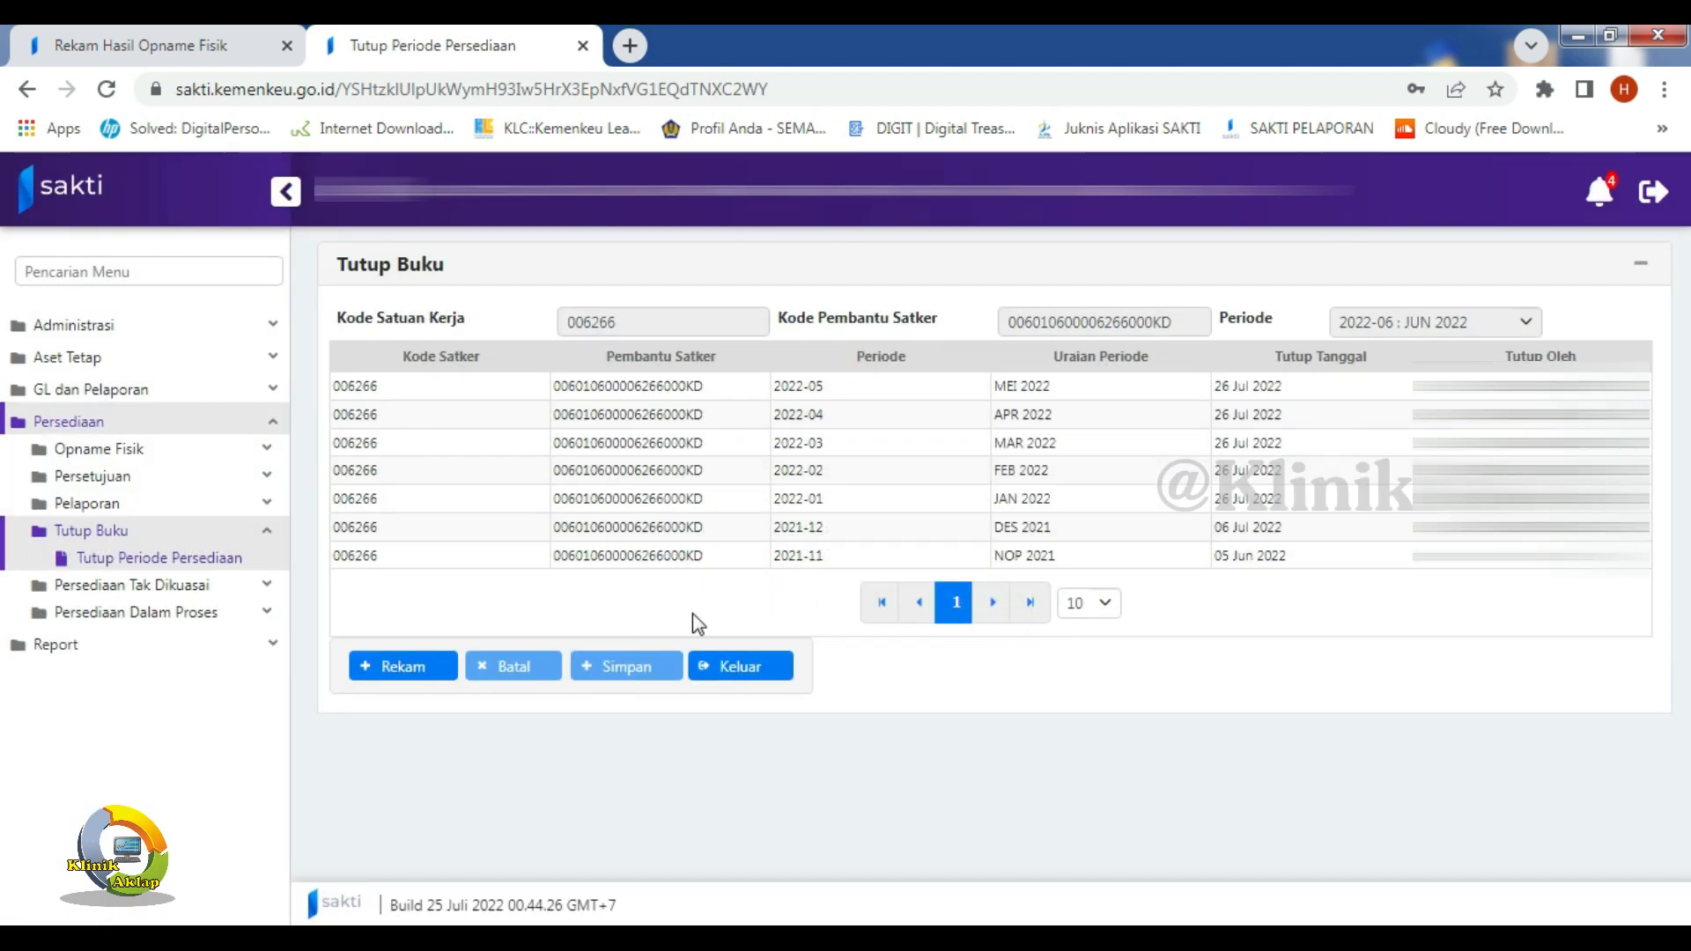
# - Switch to the other SAKTI session and open the Rekam Hasil Opname Fisik page of the Persediaan module
pyautogui.click(120, 46)
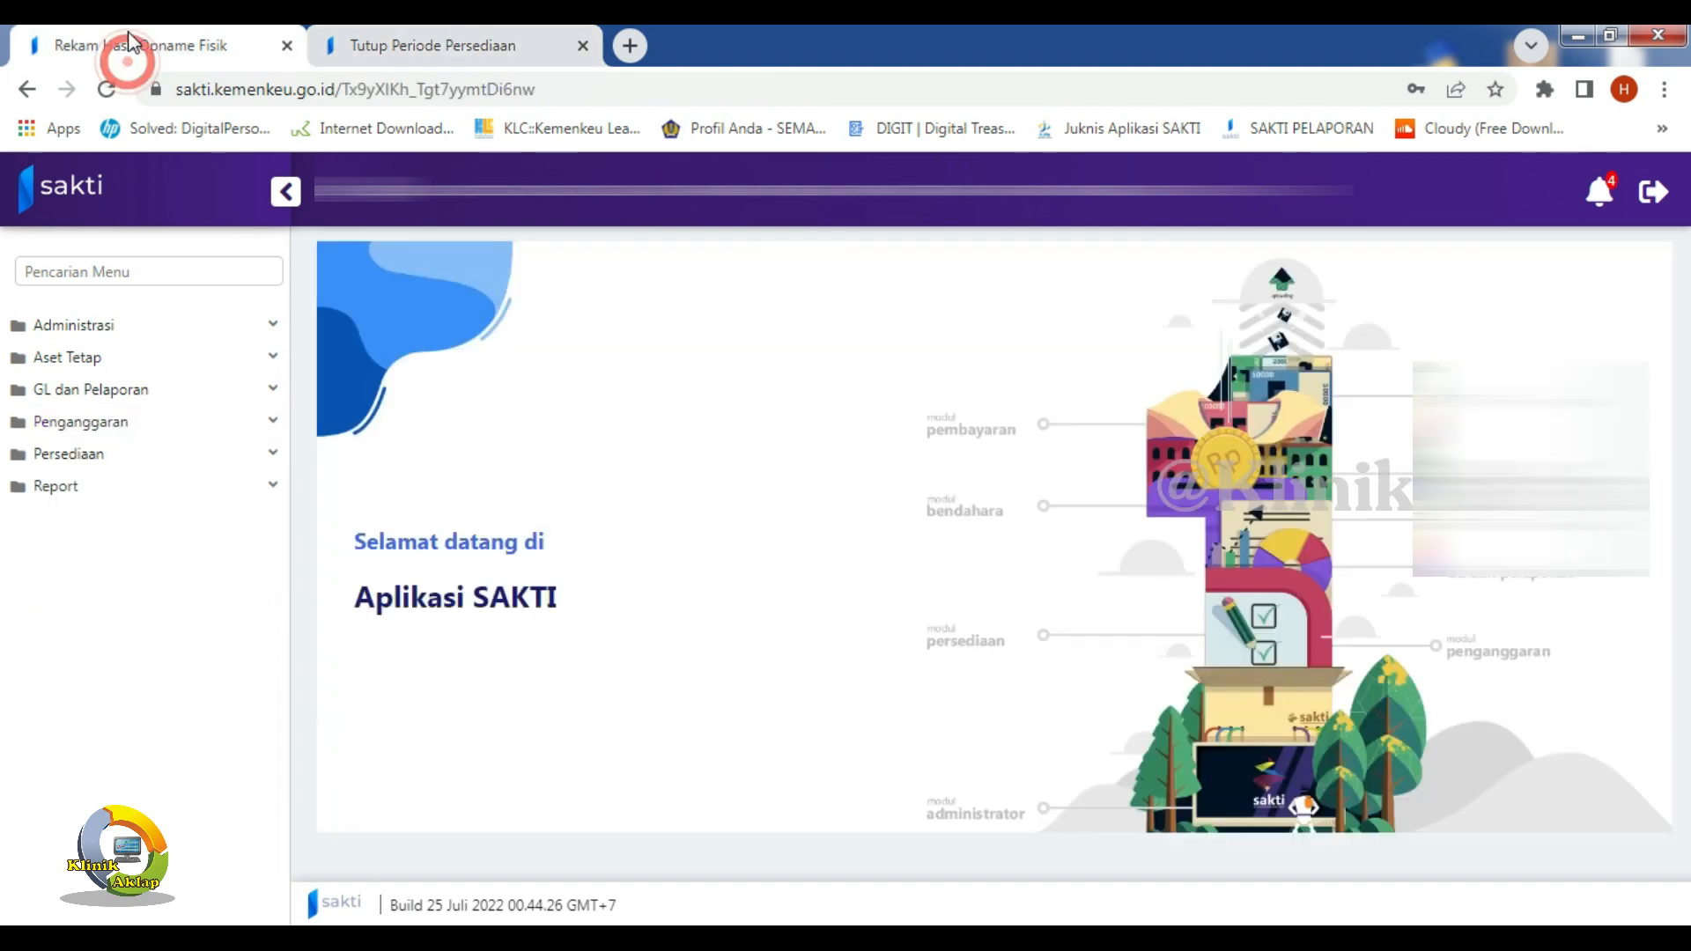
pyautogui.click(203, 456)
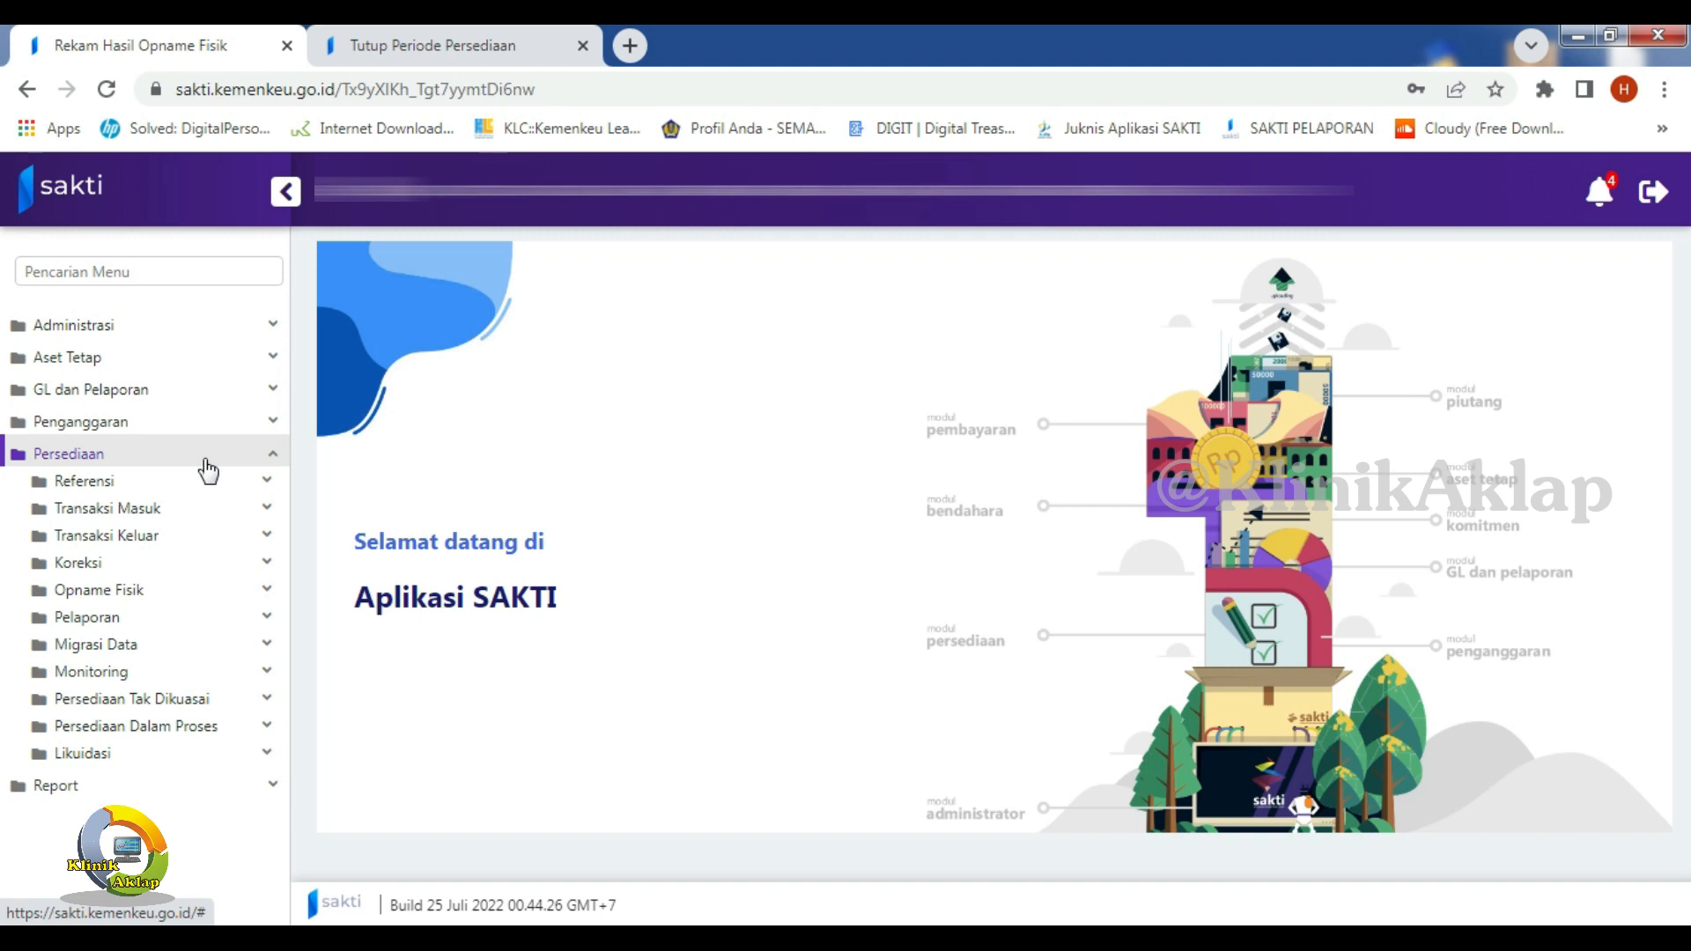
pyautogui.click(129, 592)
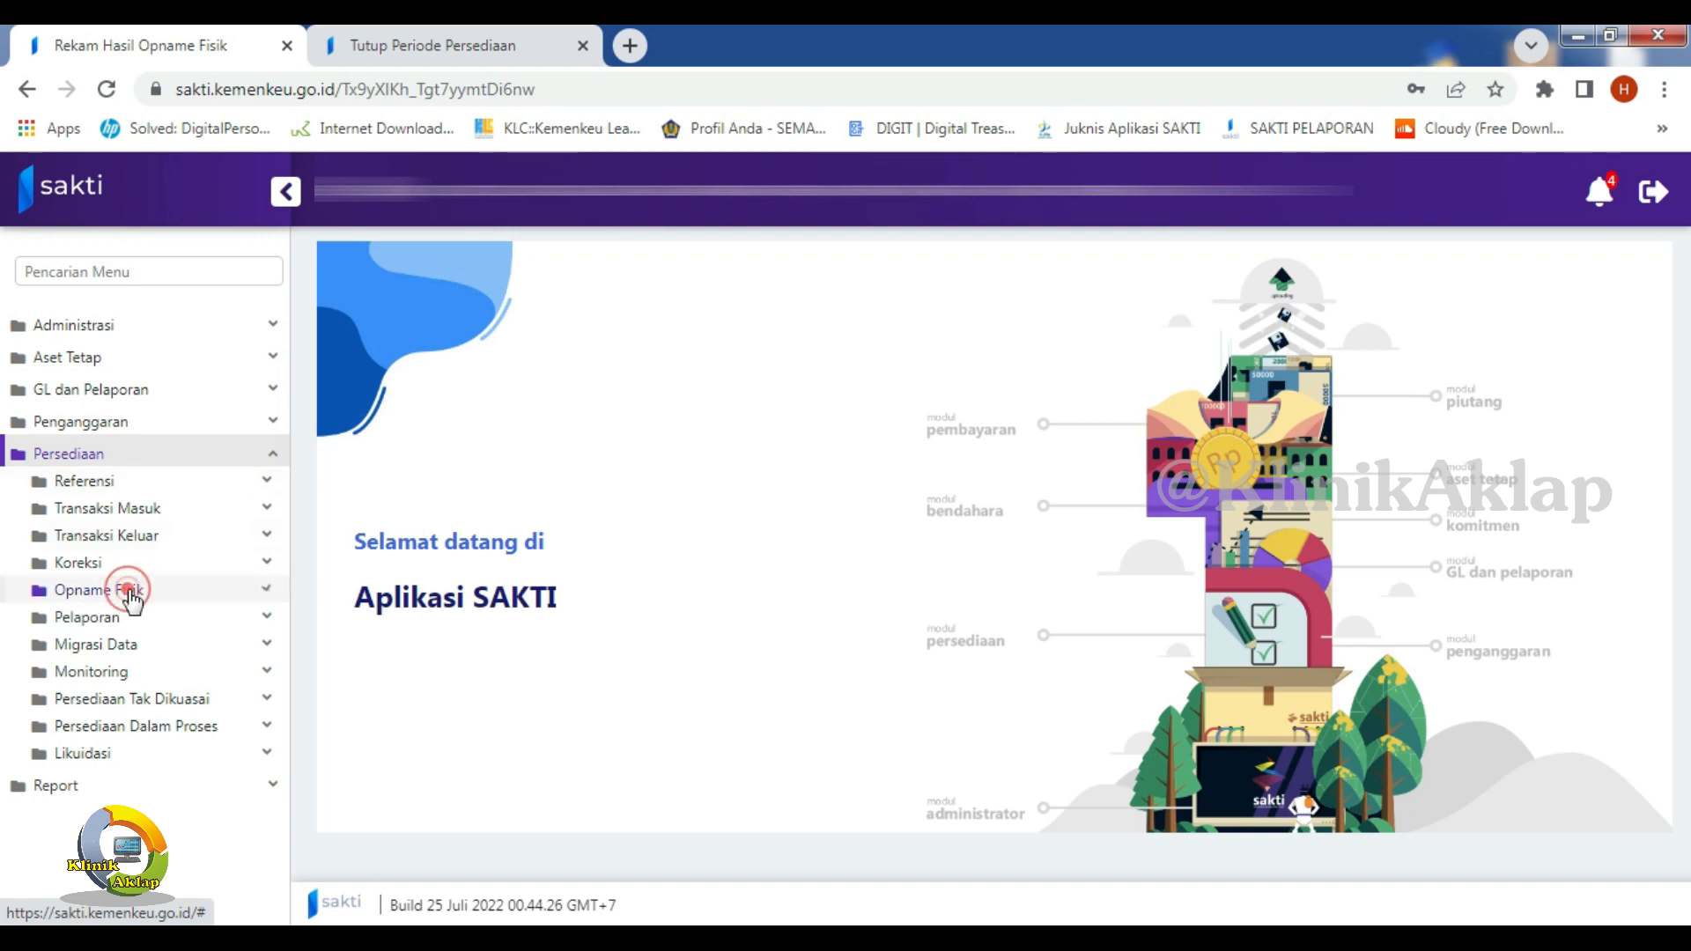
pyautogui.click(176, 650)
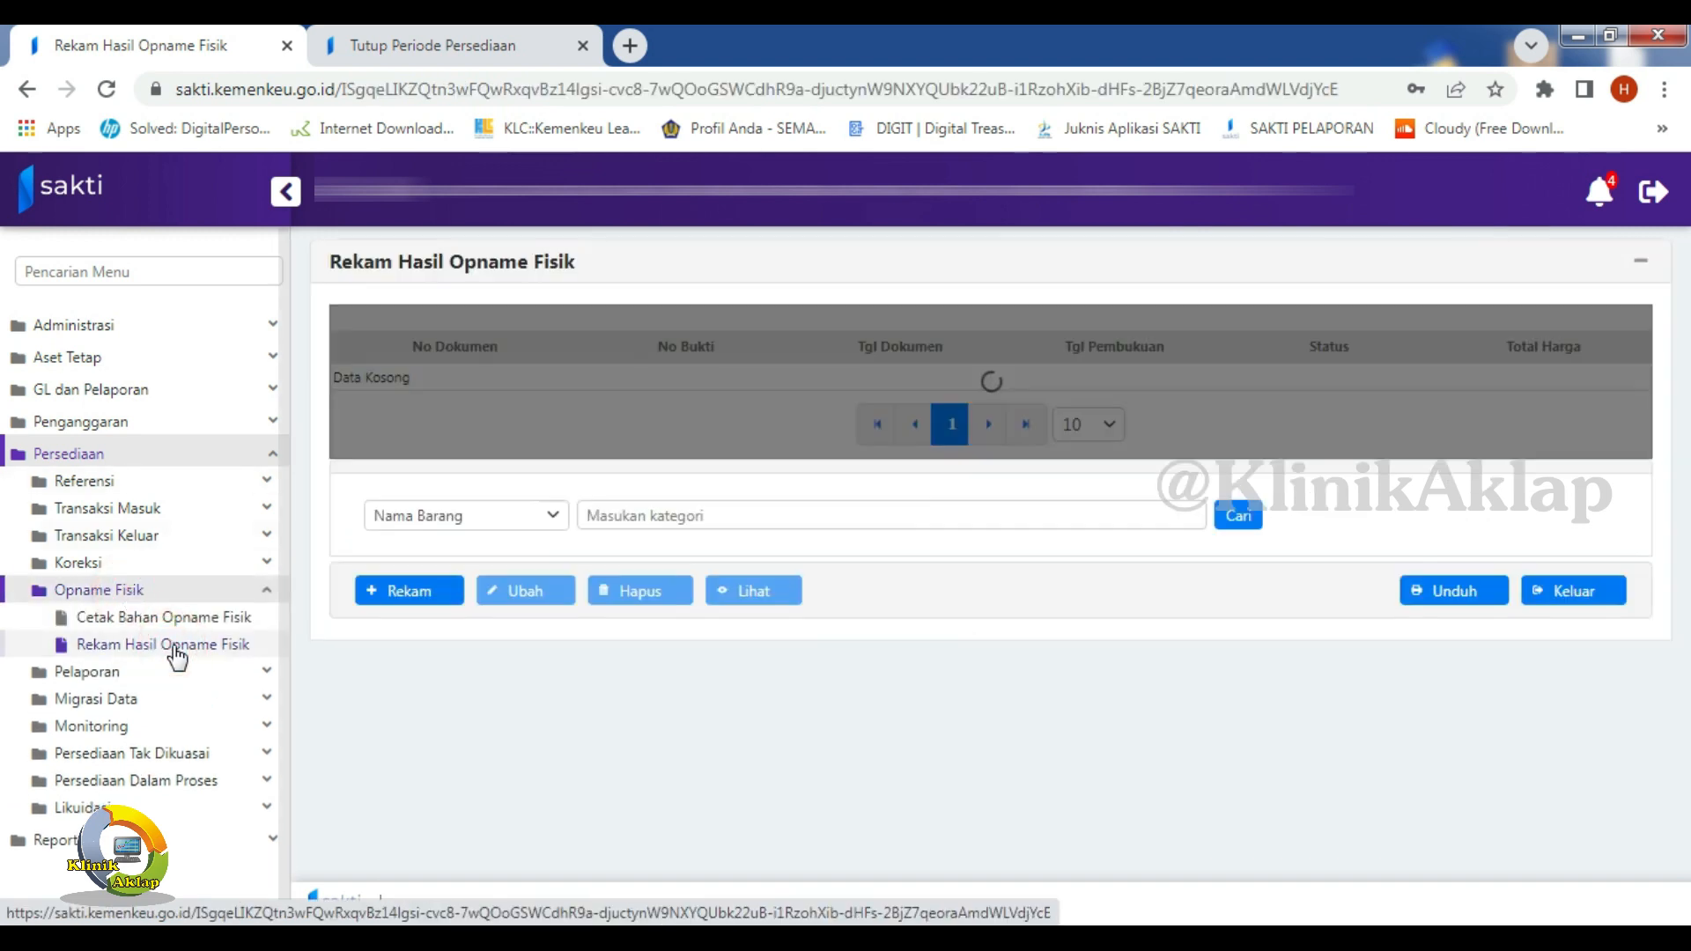
# - Start a new physical count record with No Bukti 0001 and set both Tanggal Dokumen and Tanggal Buku to 30/06/2022
pyautogui.click(420, 594)
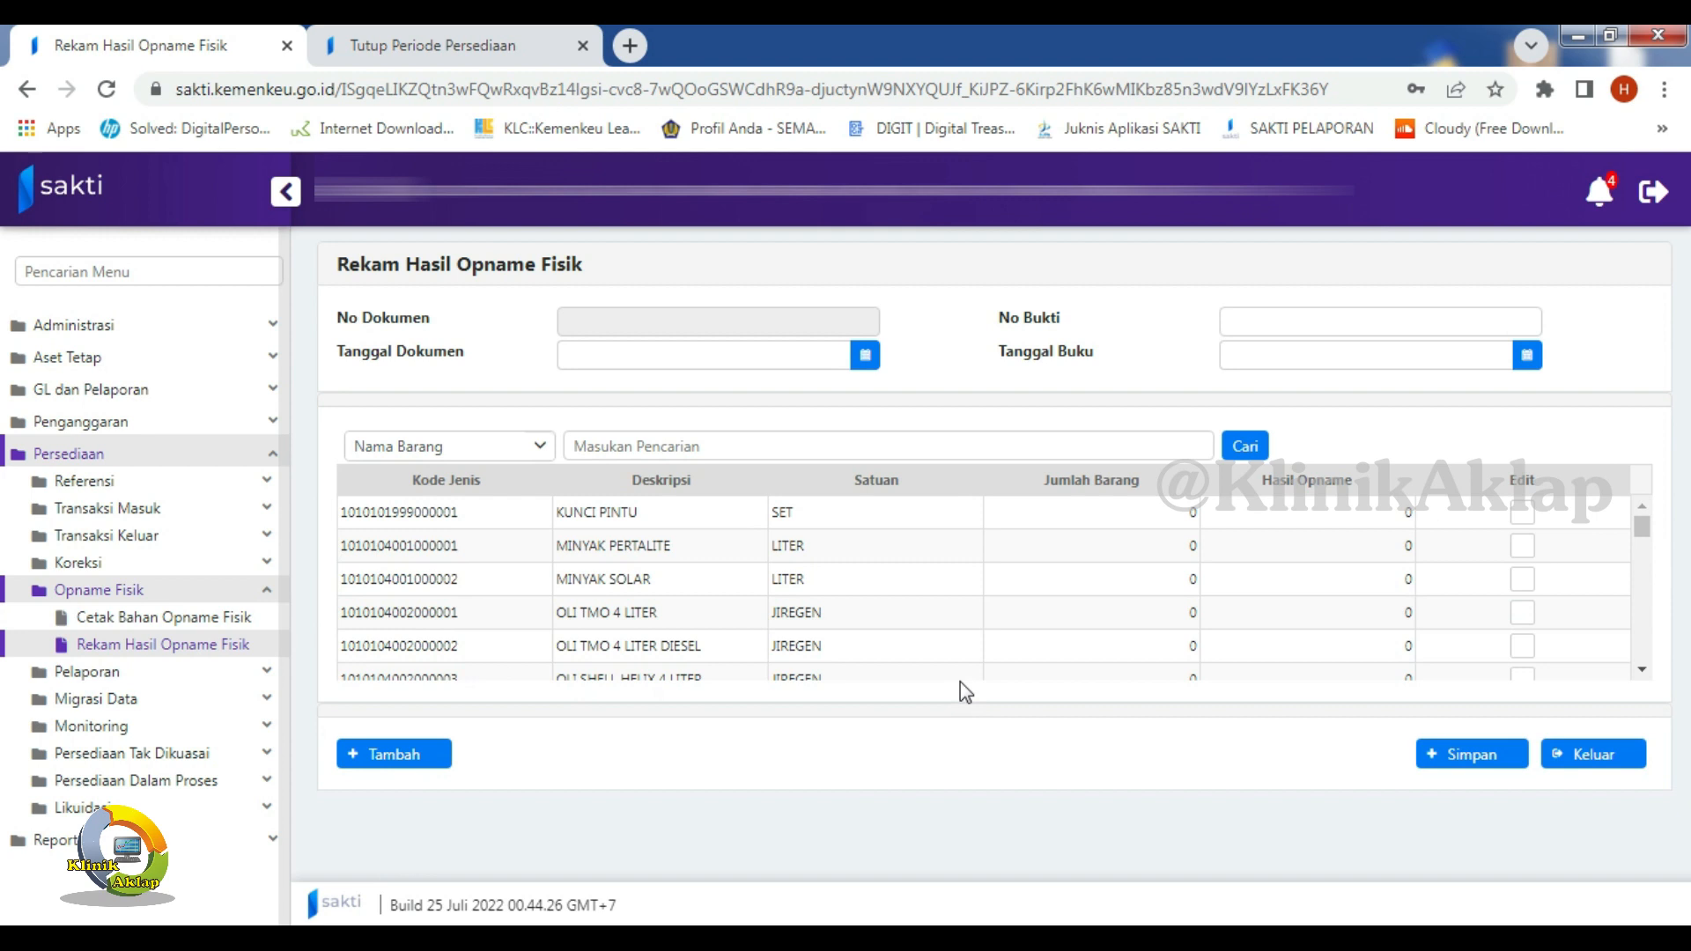
pyautogui.click(1374, 325)
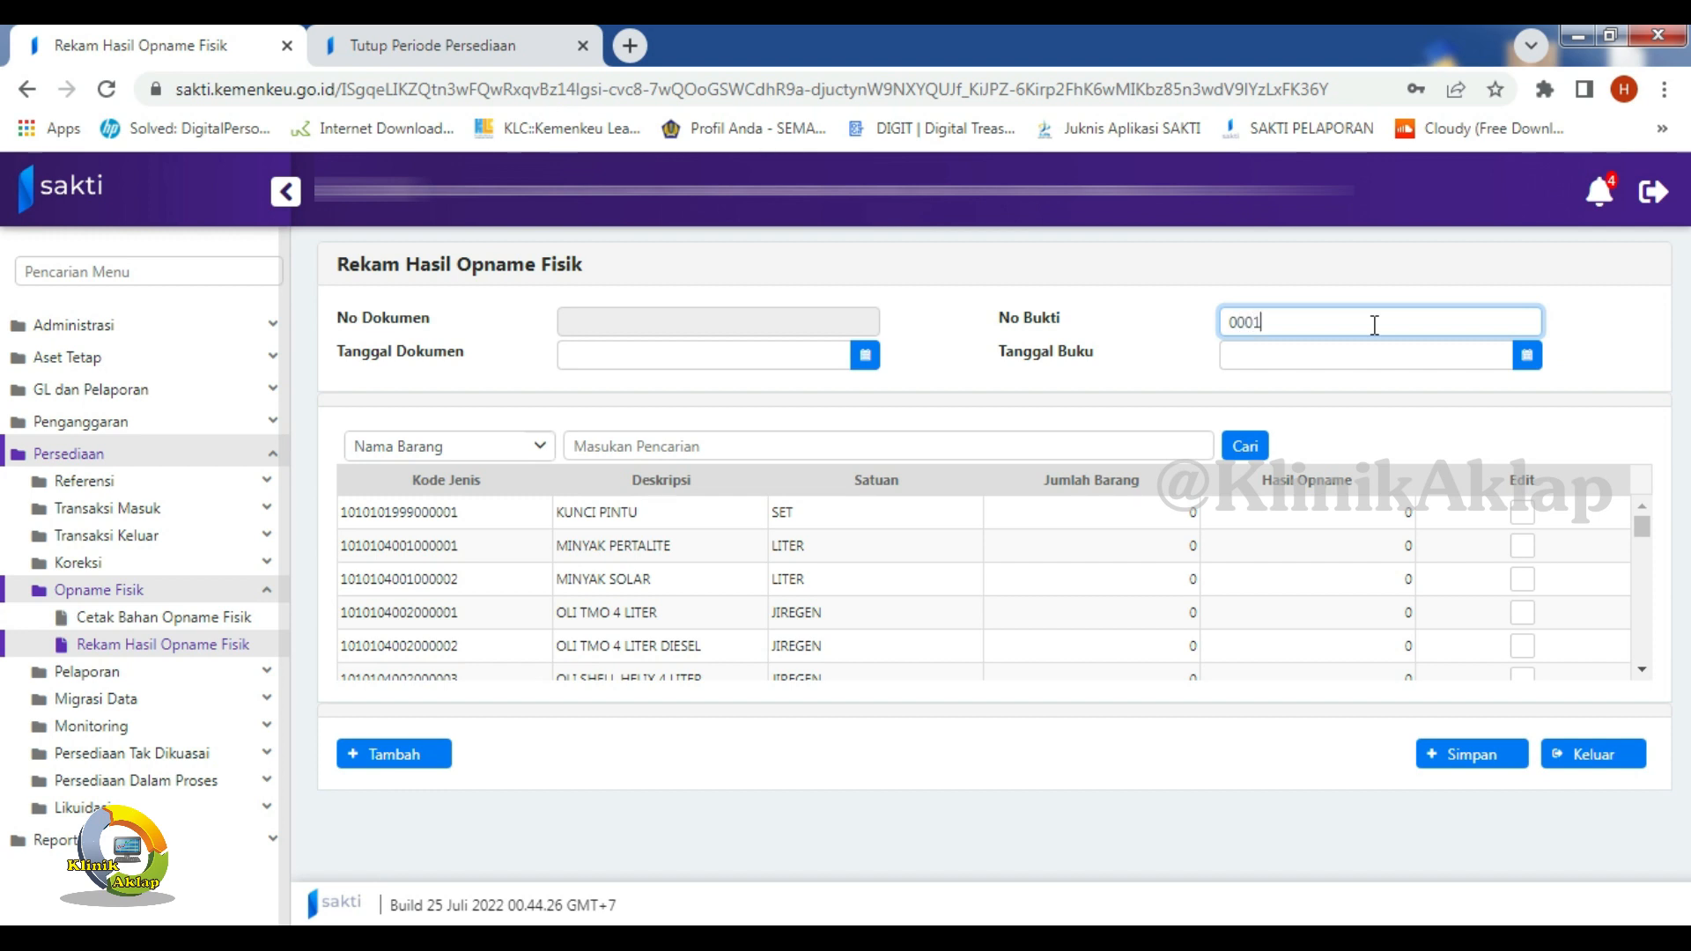
pyautogui.click(822, 354)
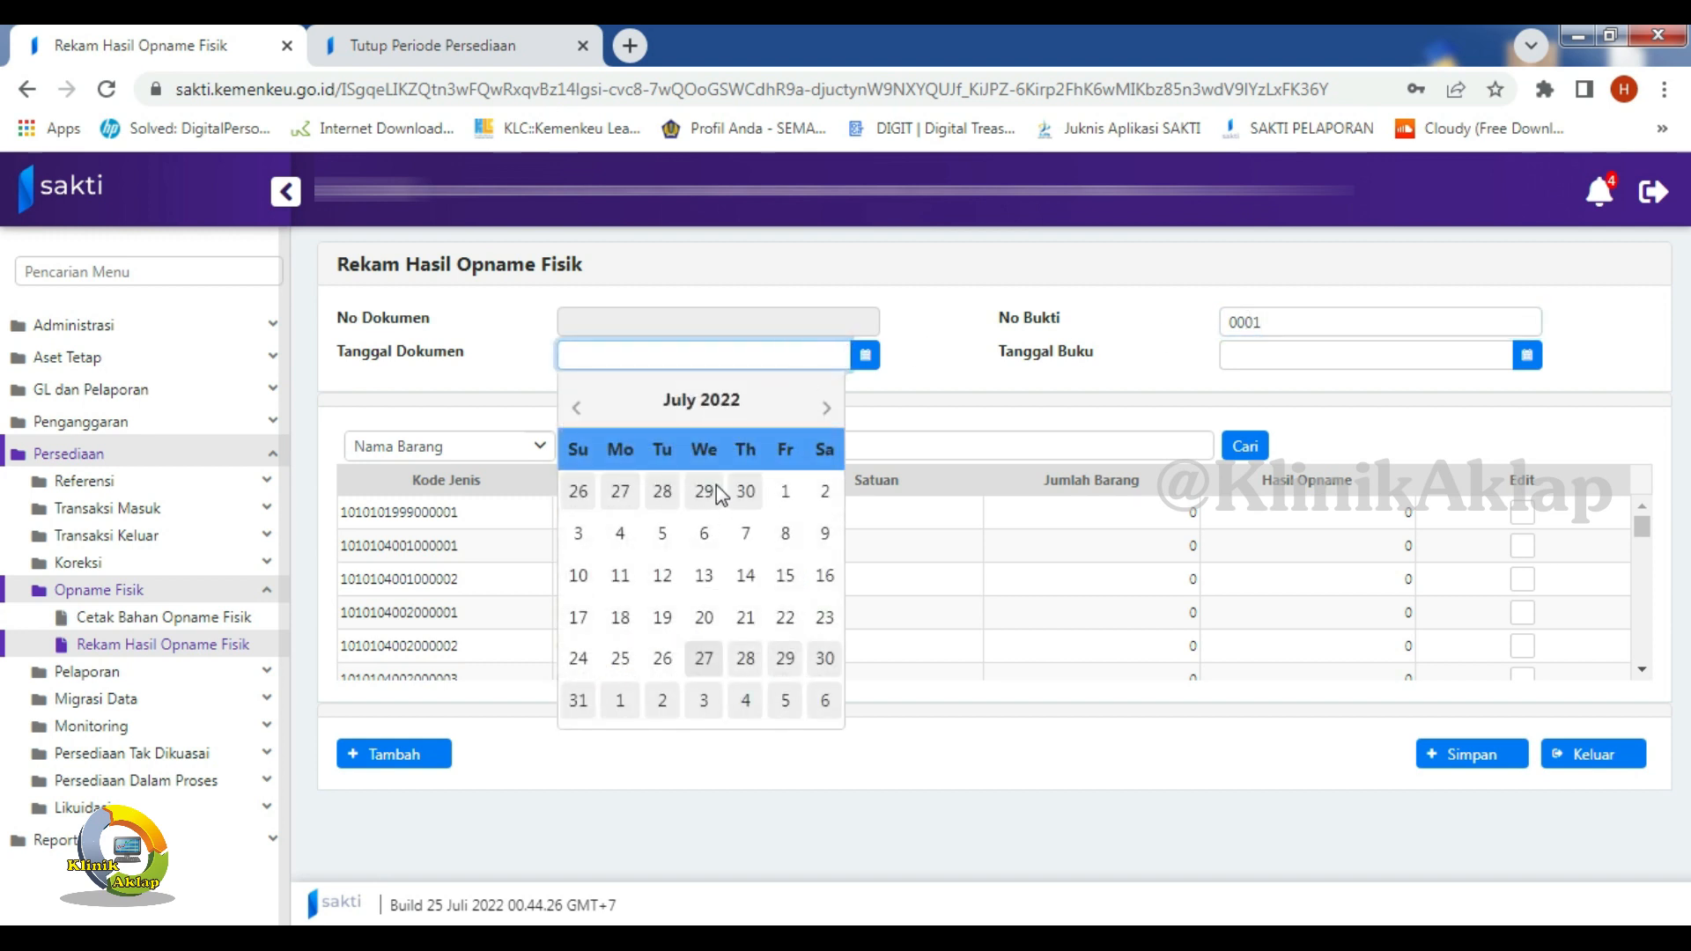
pyautogui.click(577, 408)
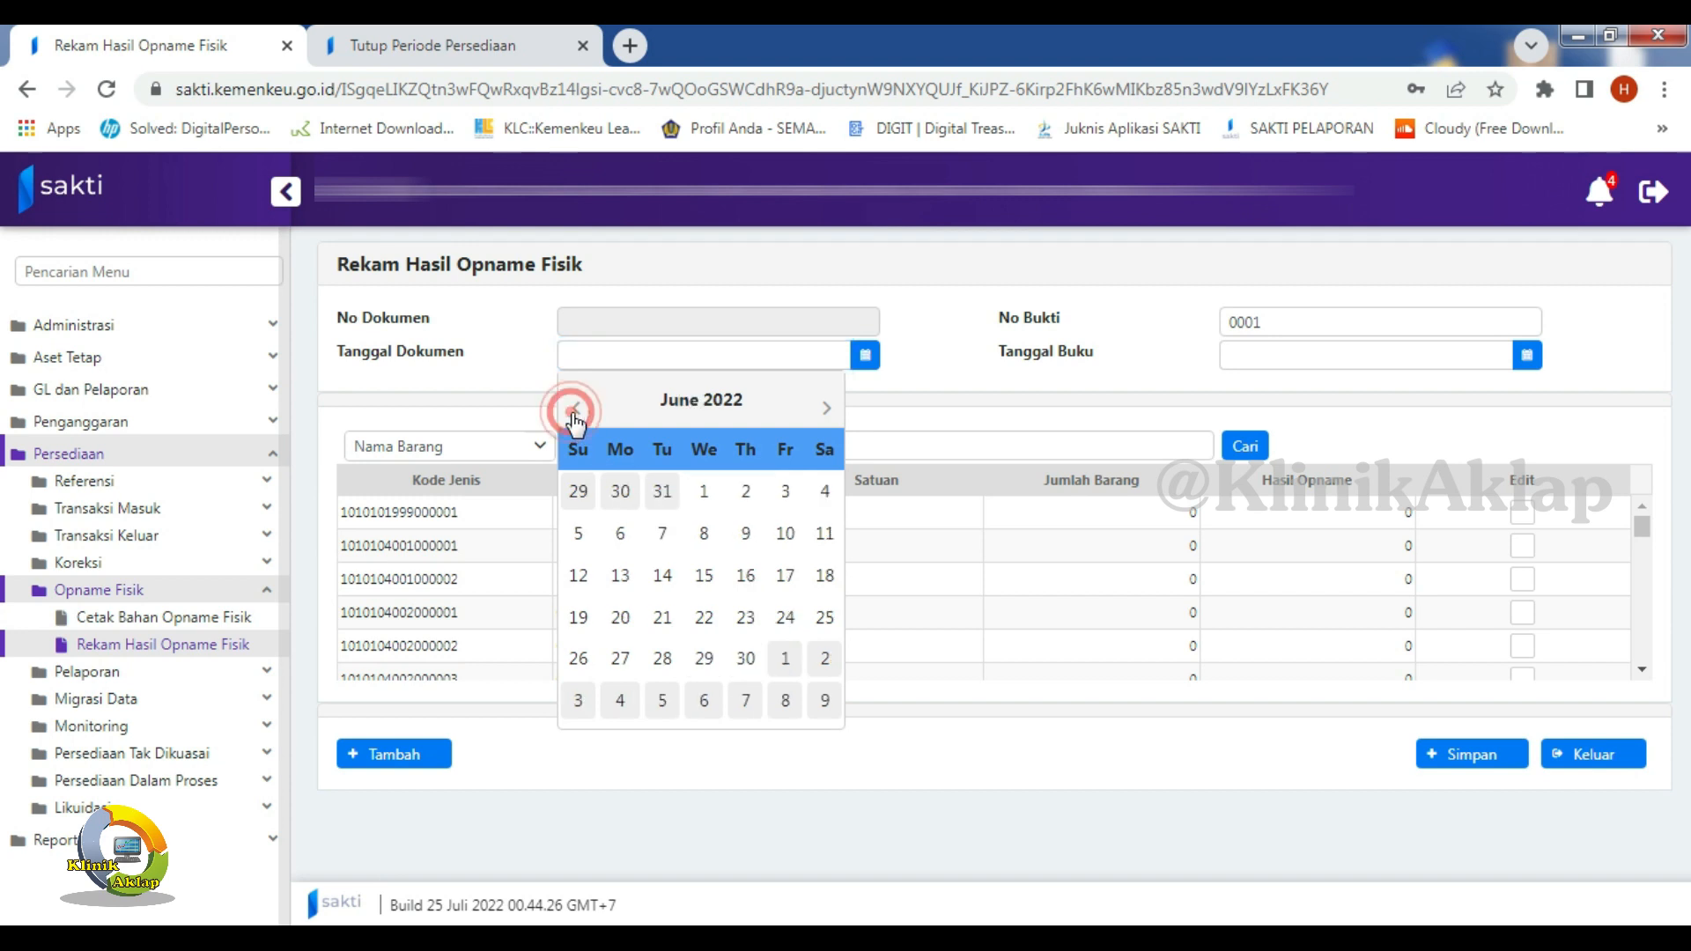
pyautogui.click(662, 498)
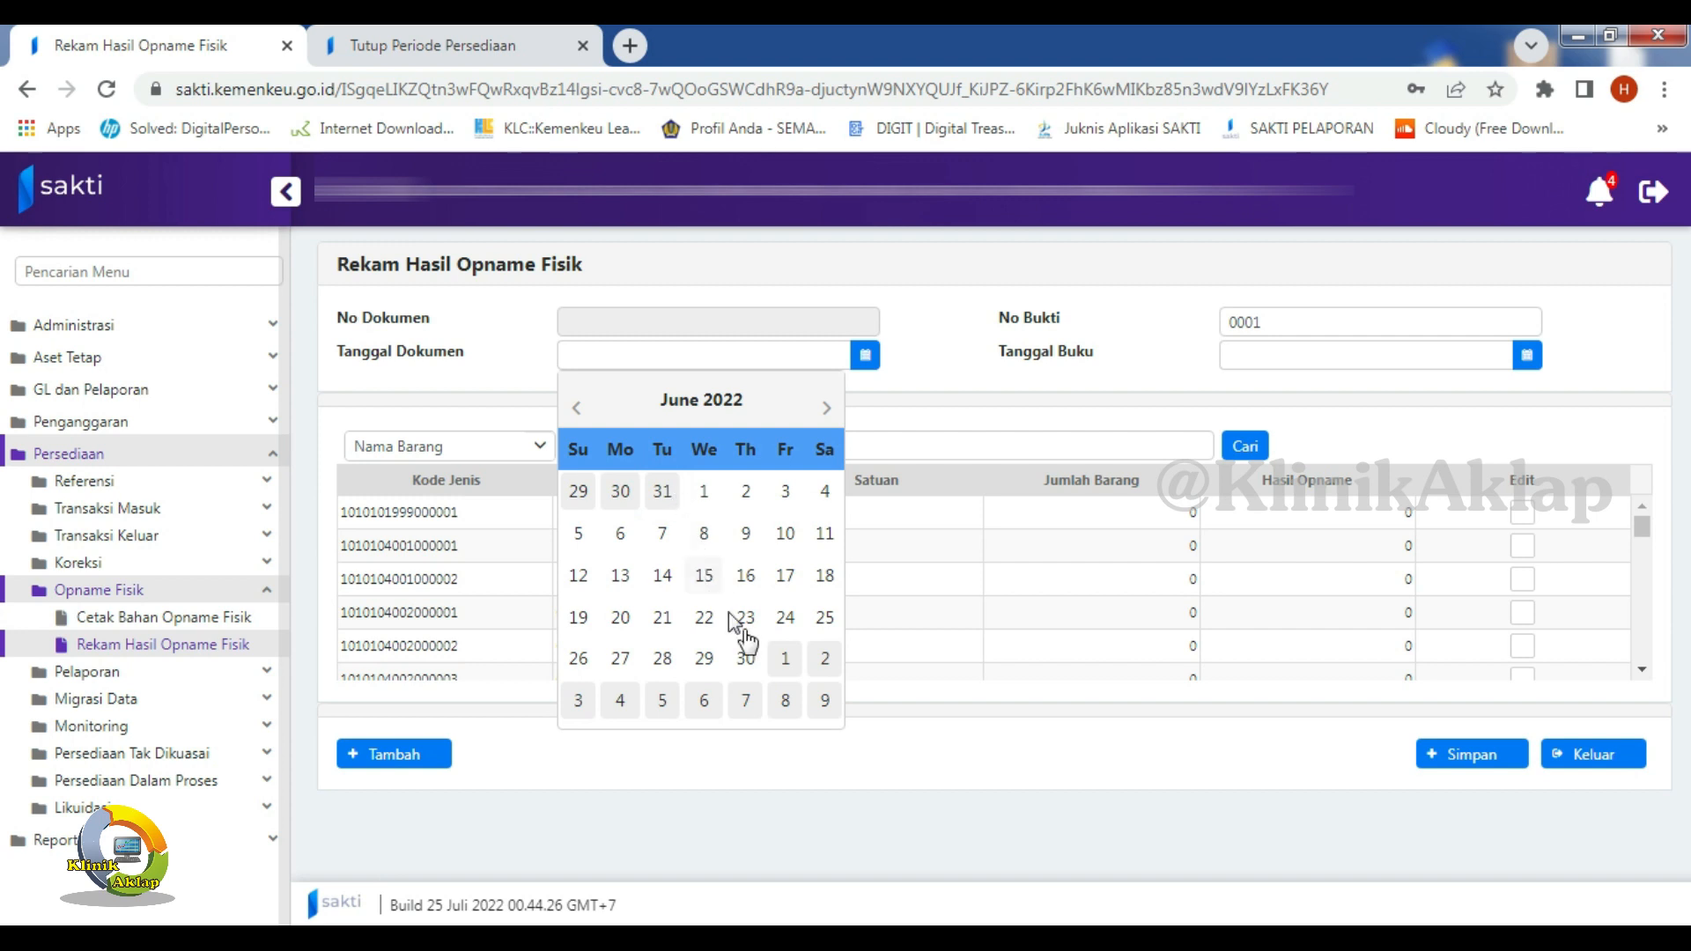
pyautogui.click(759, 659)
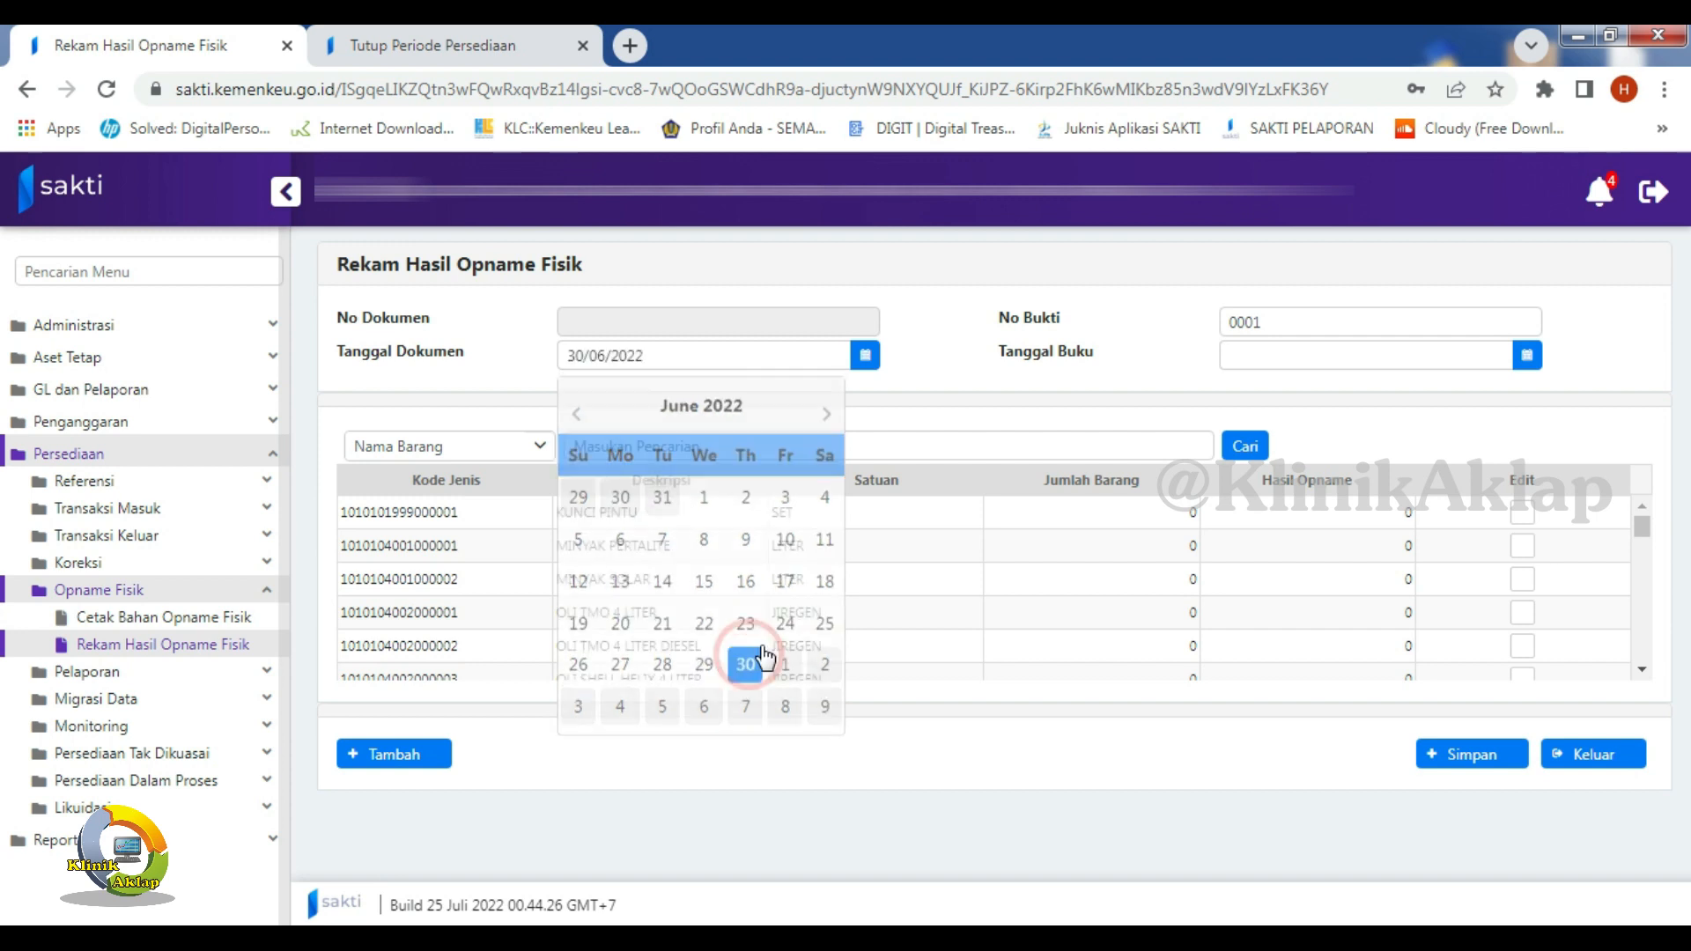
pyautogui.click(1527, 355)
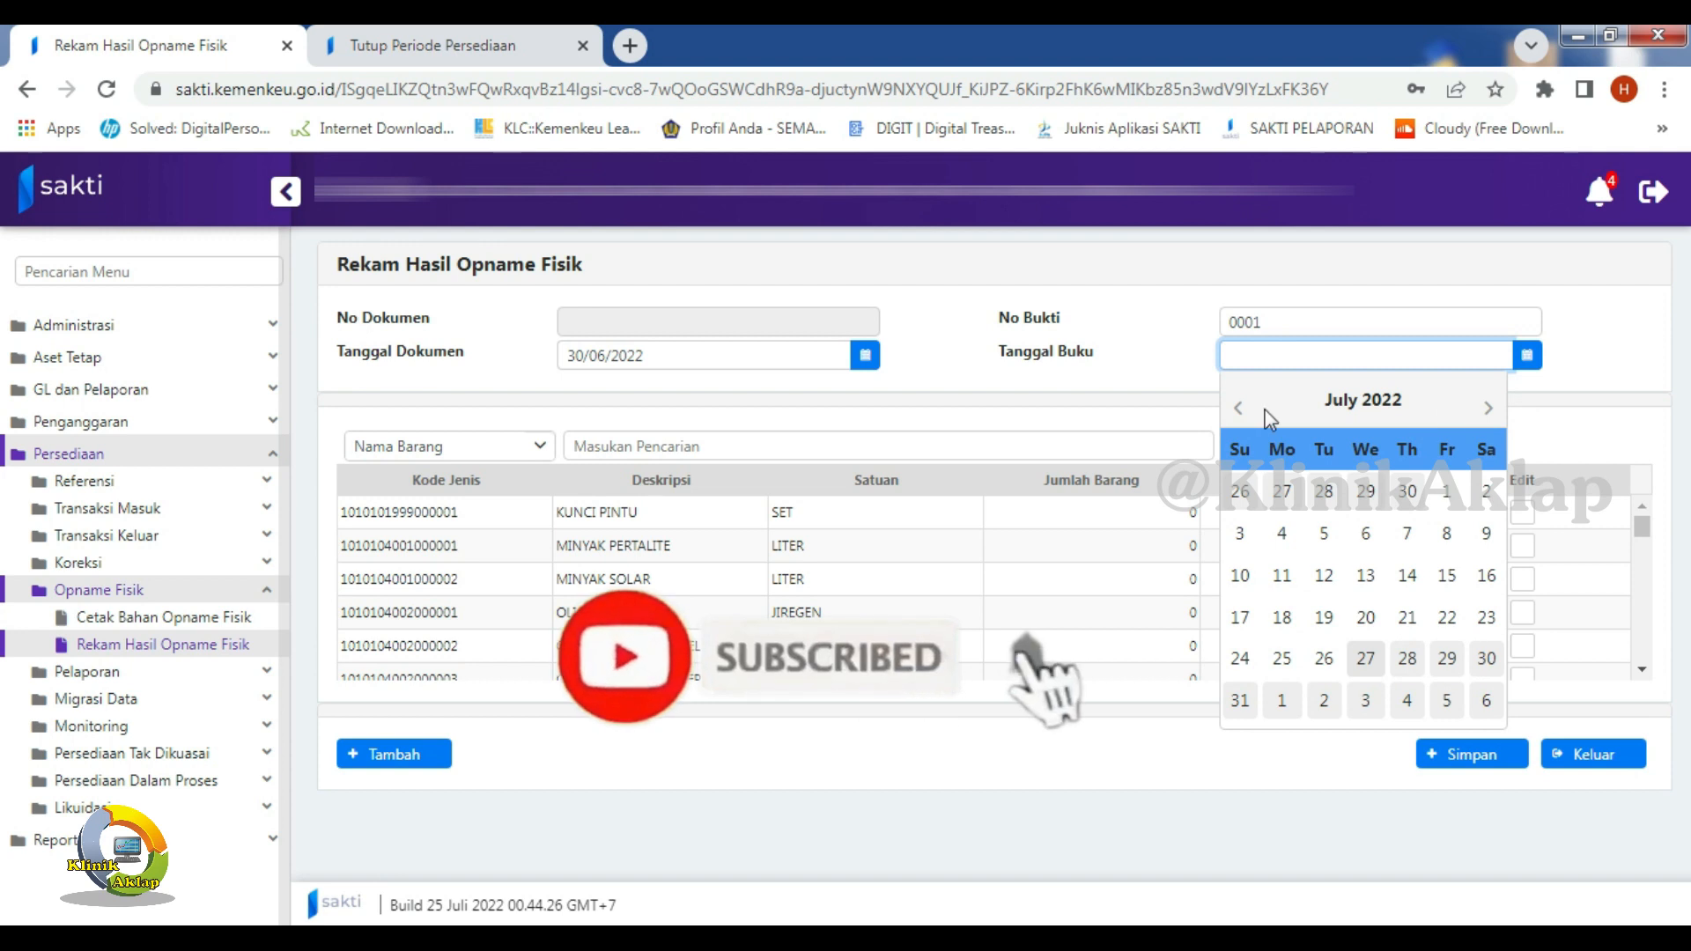
pyautogui.click(1237, 408)
pyautogui.click(1407, 658)
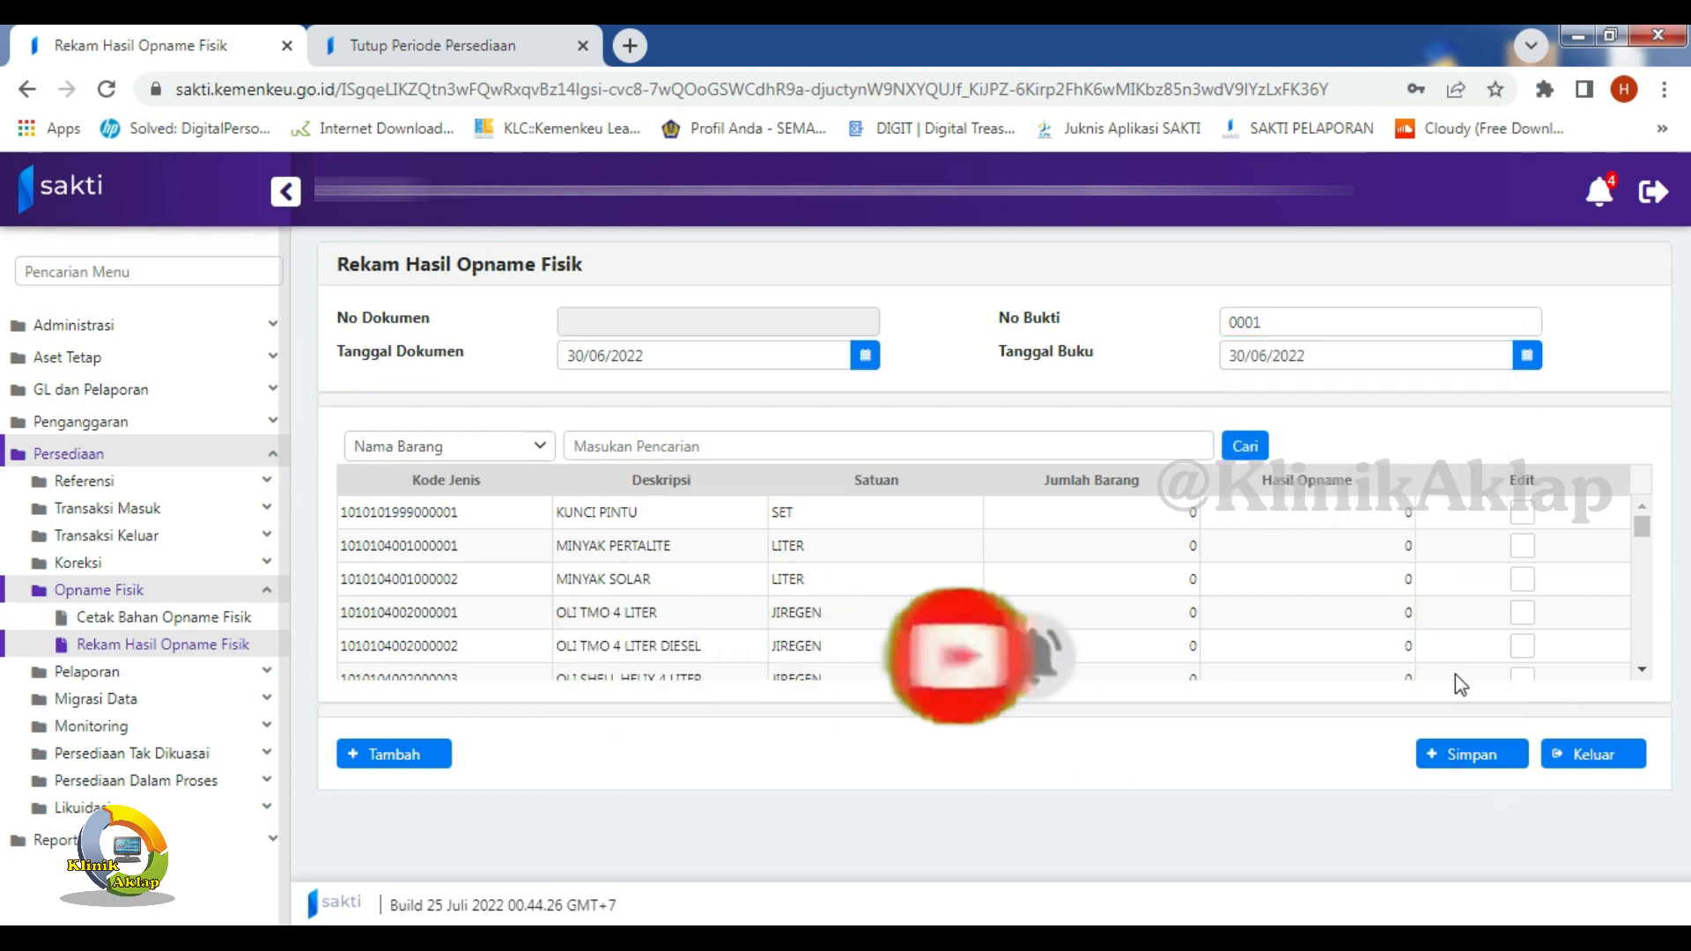
# - Enter a Hasil Opname of 1 and a Harga Satuan of 20.000 for the item KUNCI PINTU and save the entry
pyautogui.scroll(-10, 1120, 626)
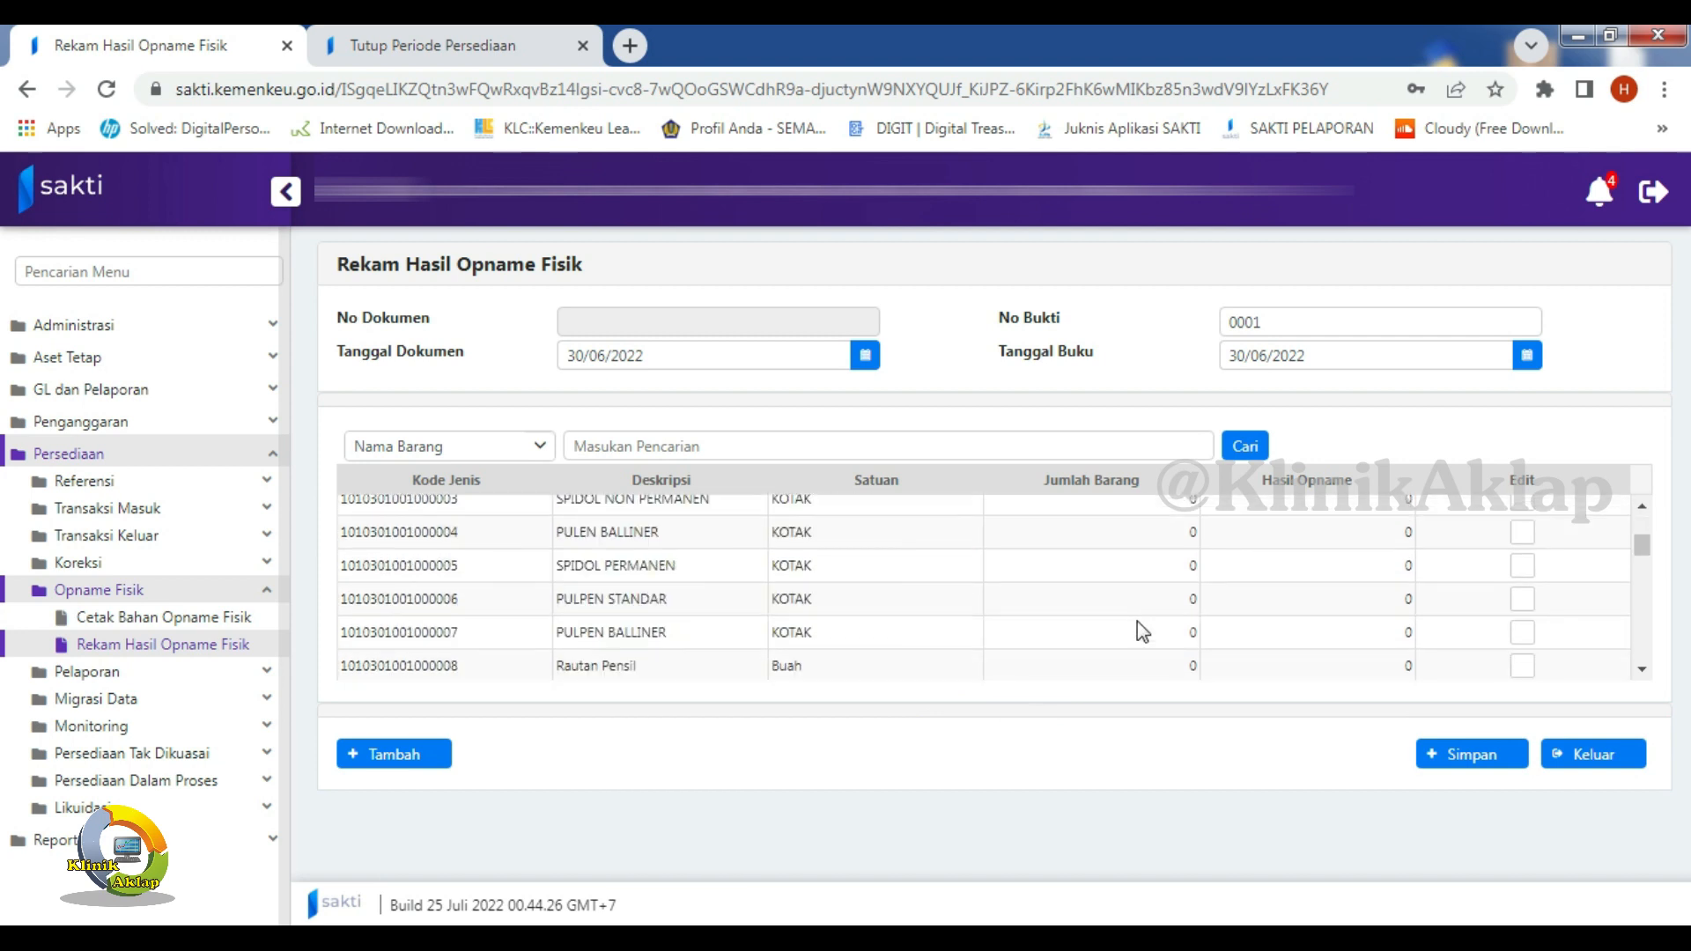
pyautogui.scroll(10, 1141, 641)
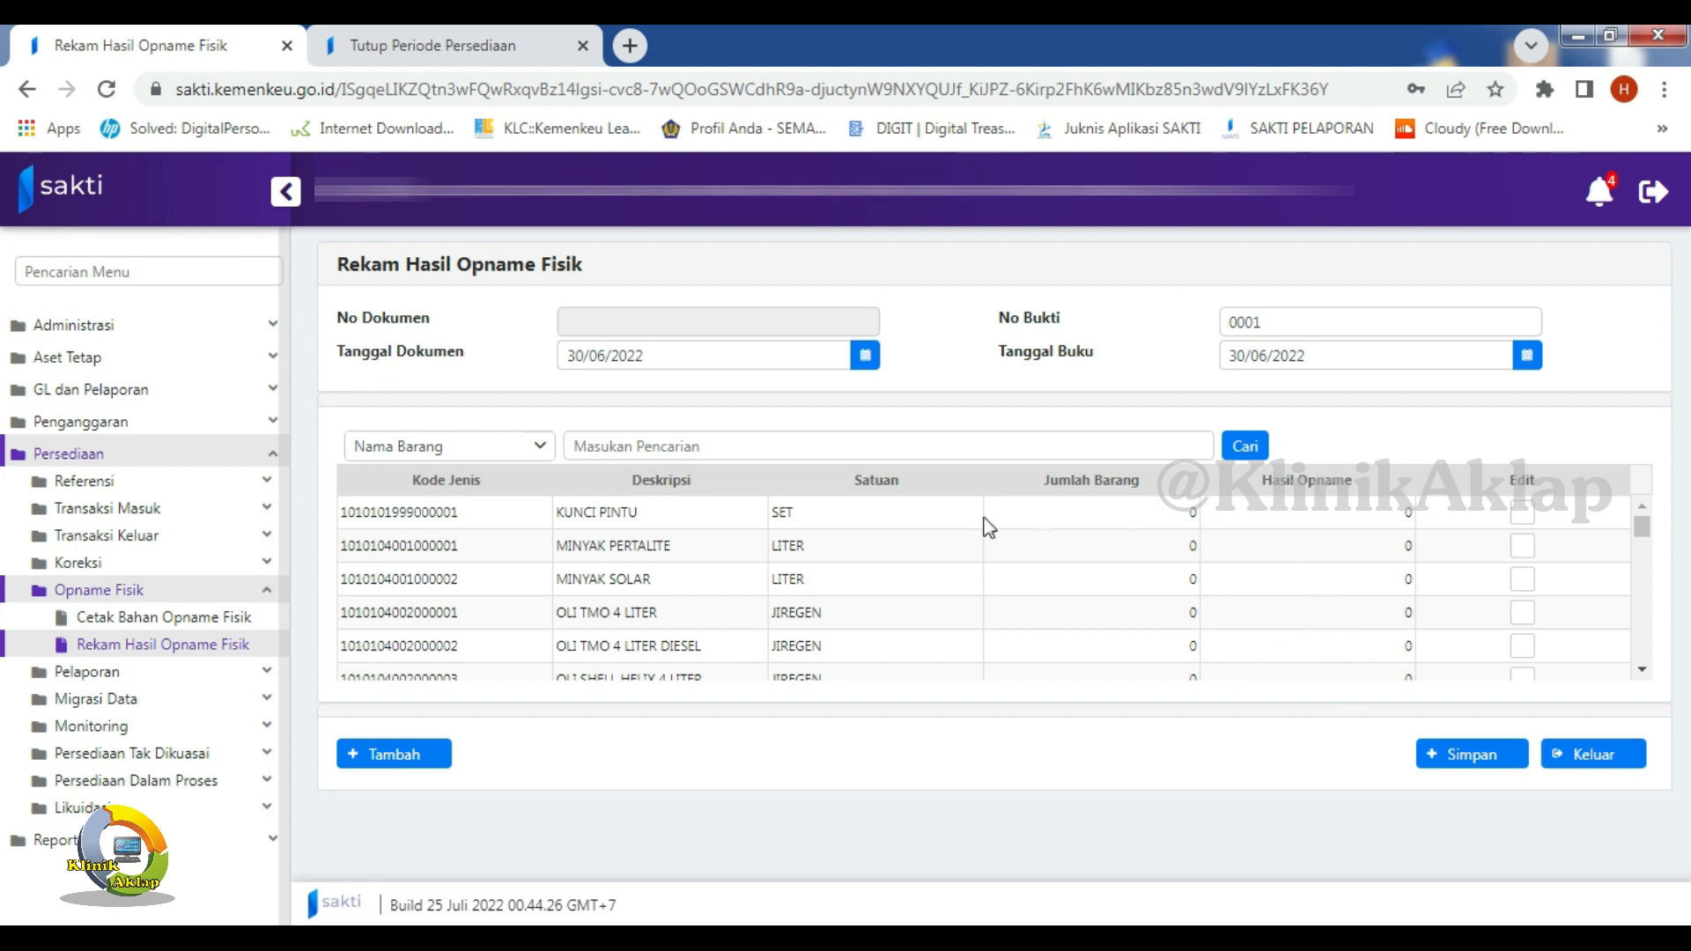
pyautogui.scroll(-10, 1189, 572)
pyautogui.scroll(-15, 1180, 588)
pyautogui.scroll(10, 1169, 607)
pyautogui.scroll(10, 1168, 607)
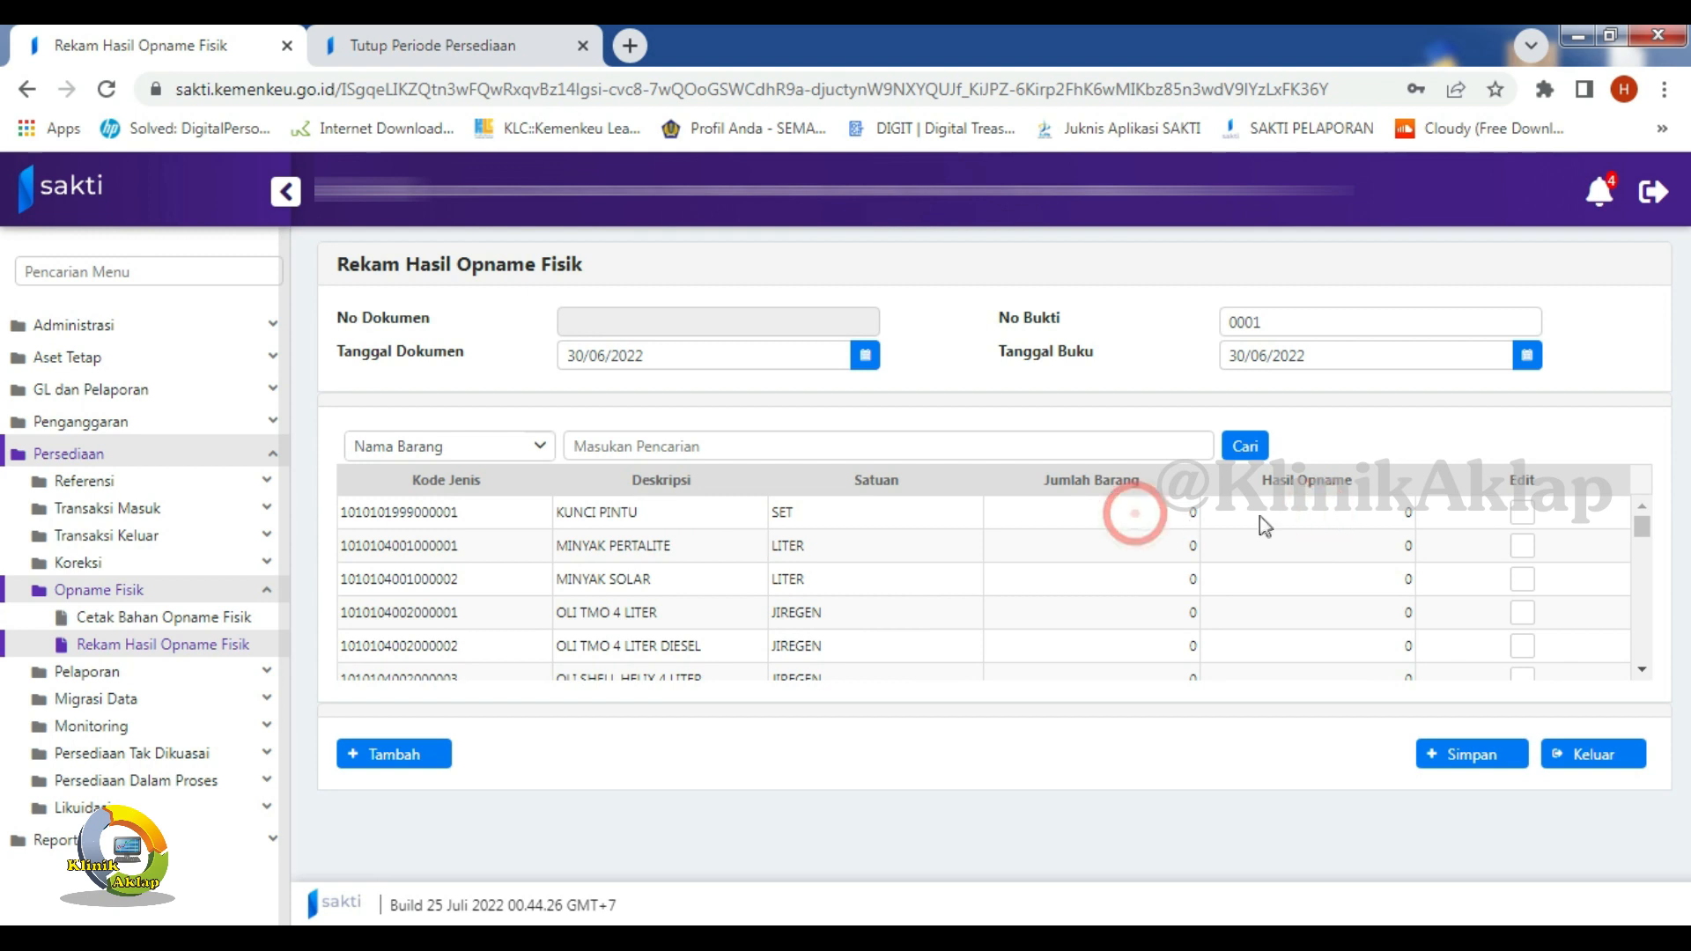
pyautogui.click(1521, 513)
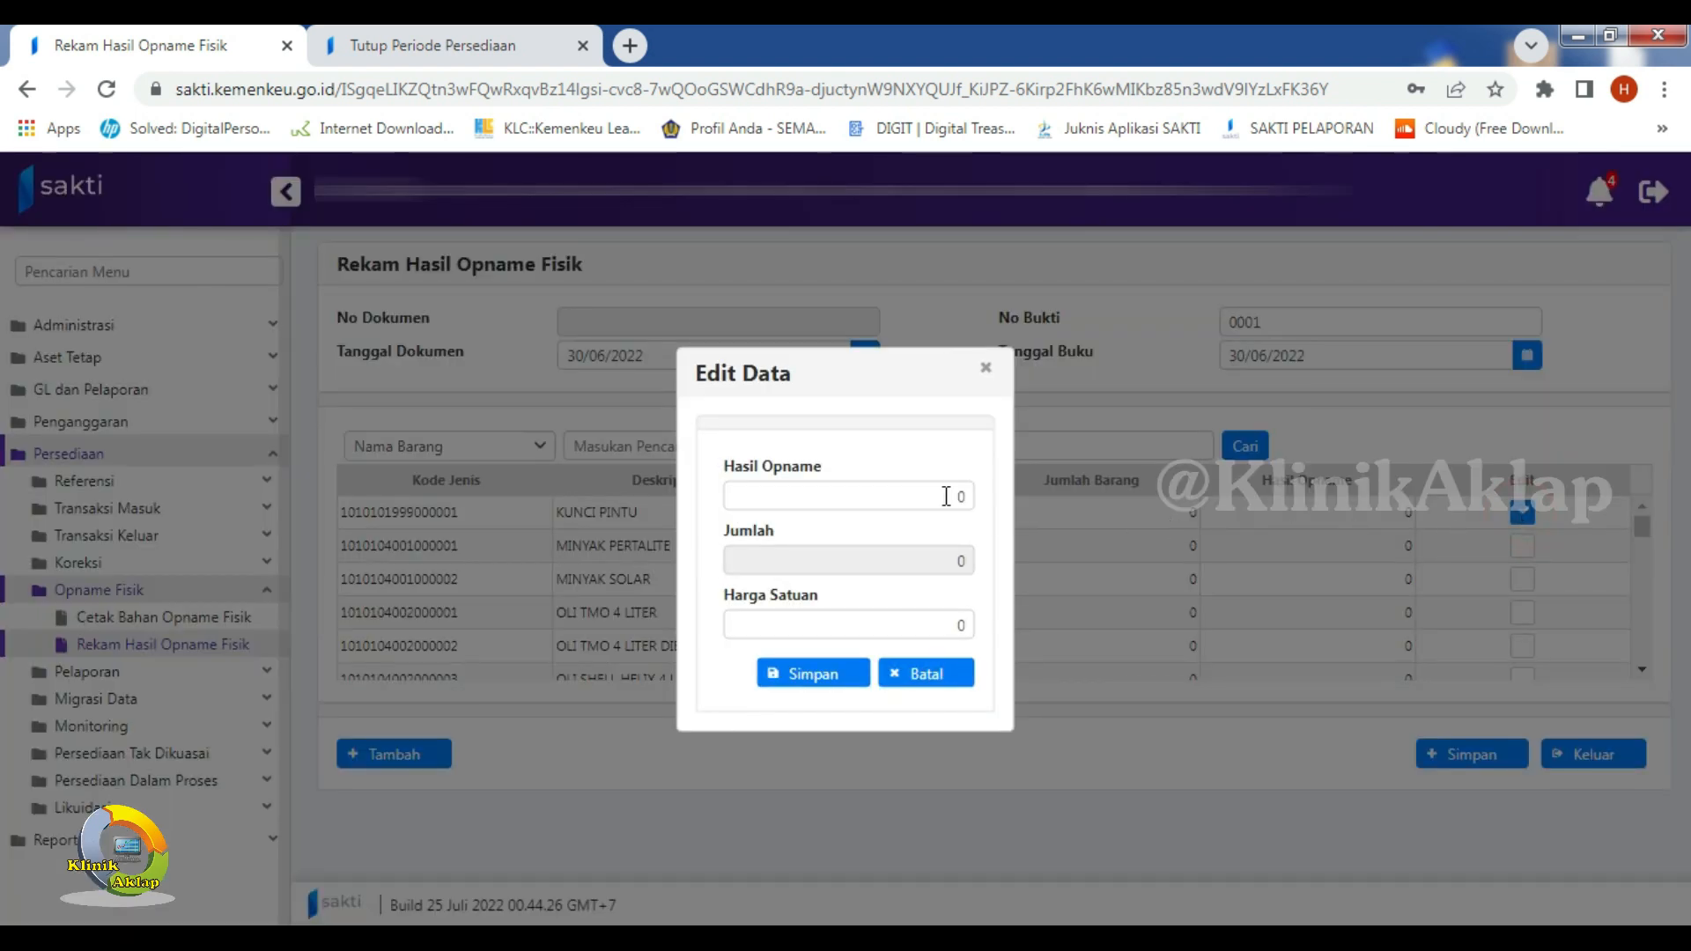
pyautogui.click(975, 494)
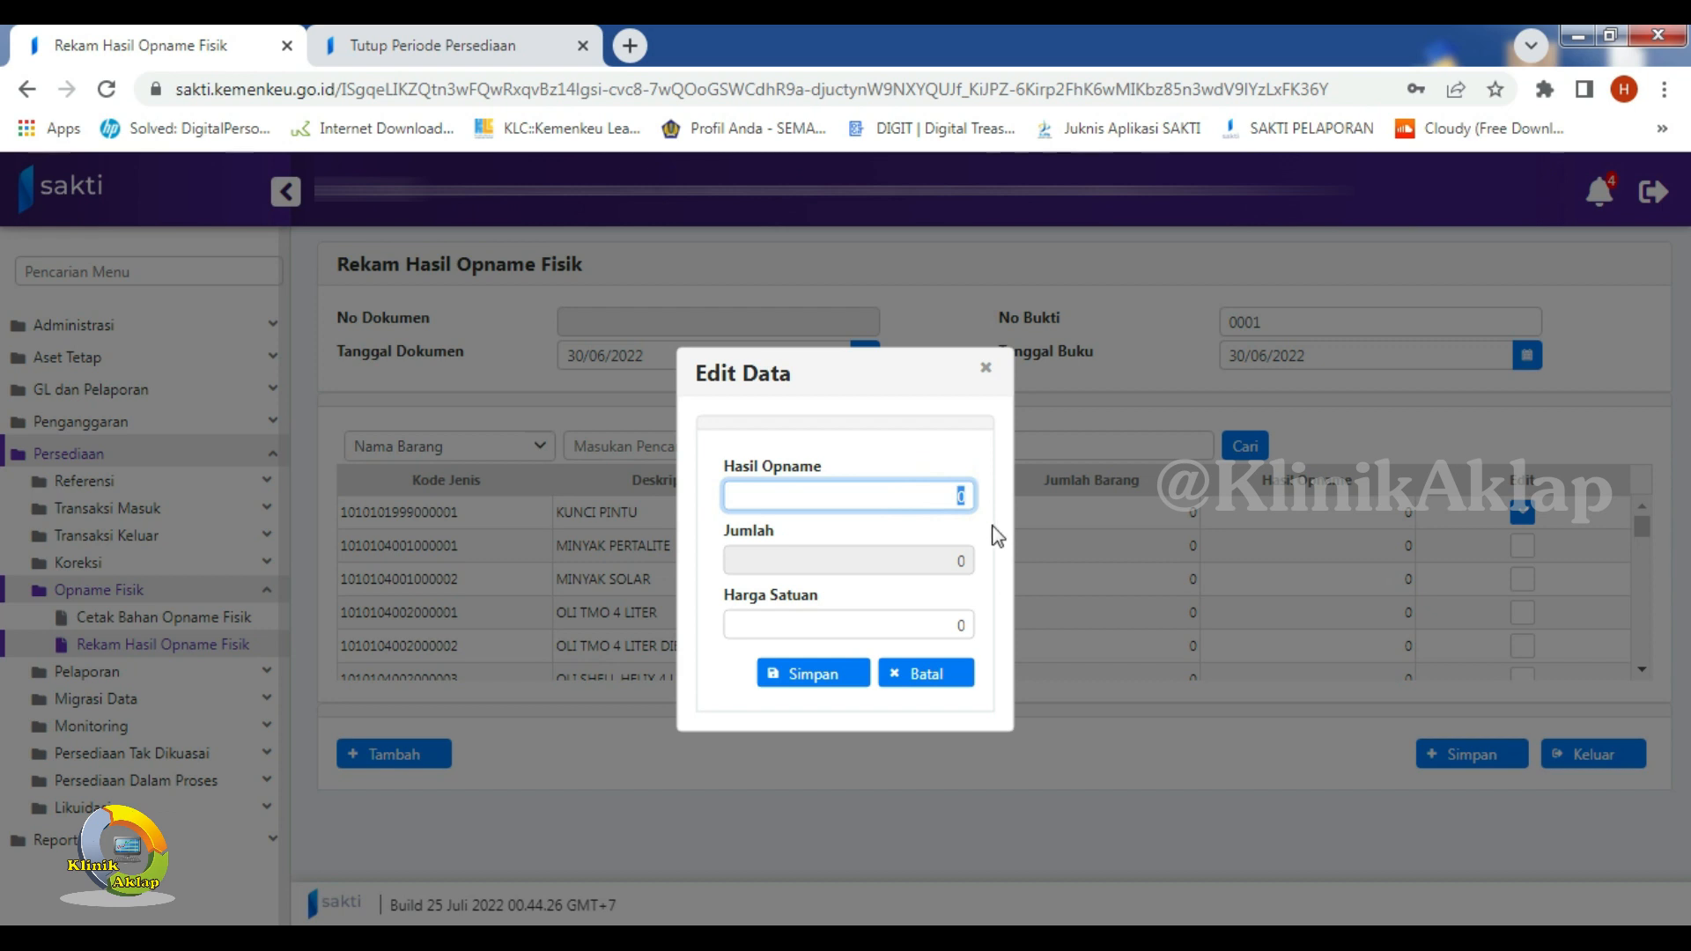
pyautogui.write('1')
pyautogui.click(969, 625)
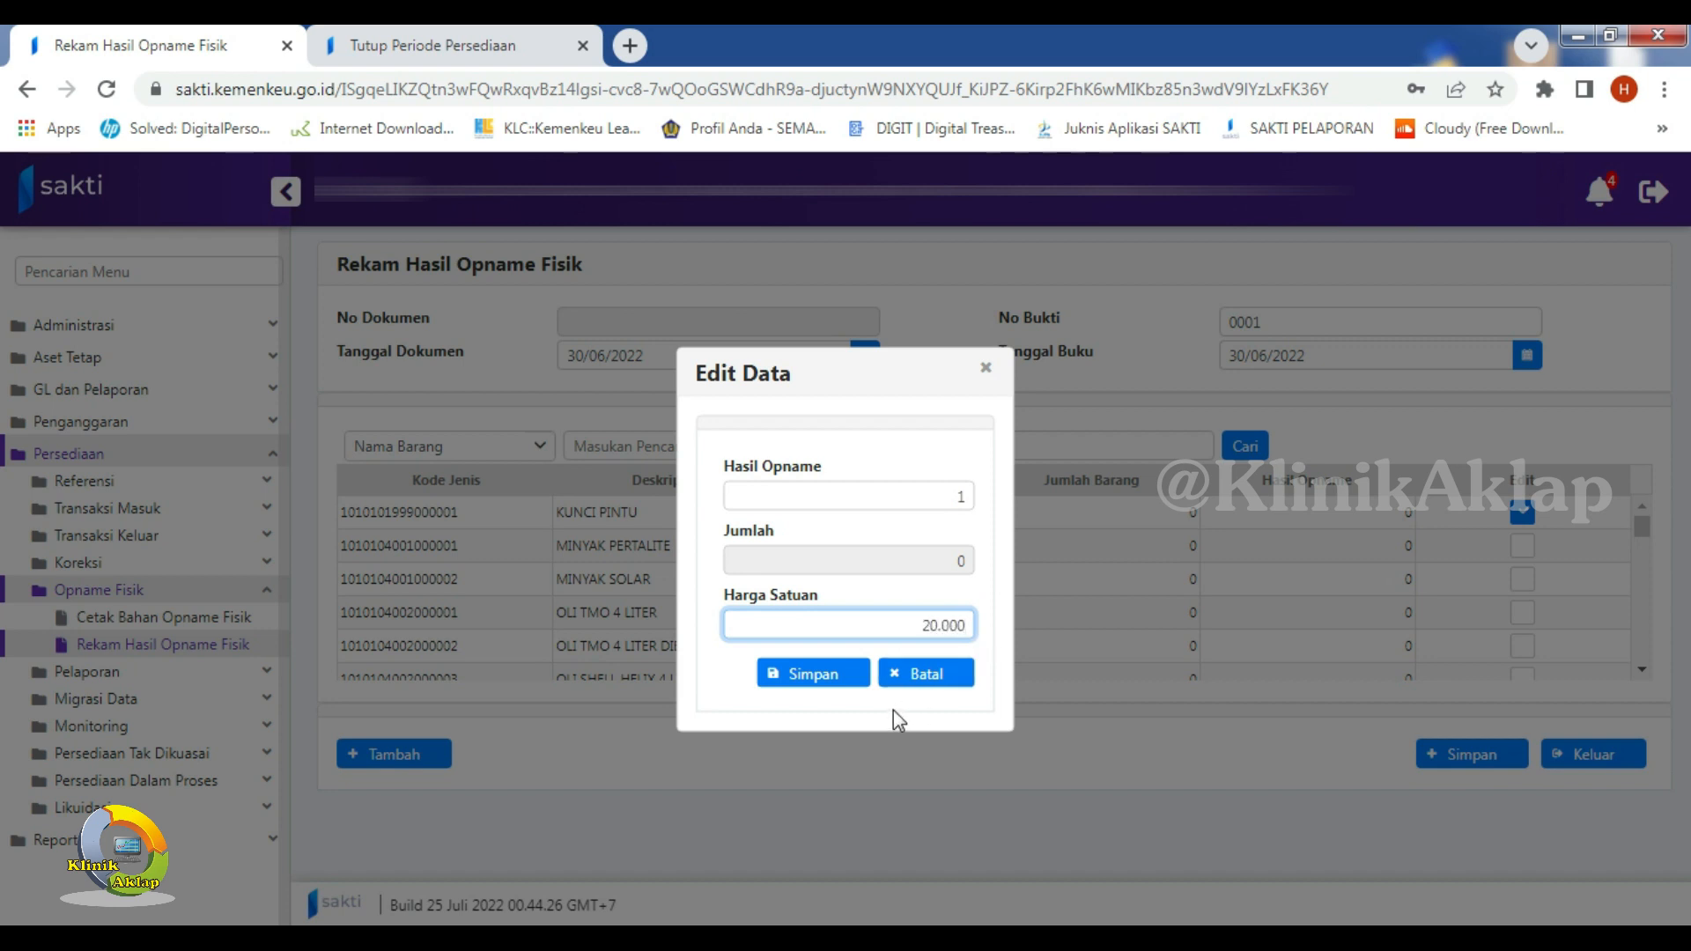
pyautogui.click(811, 680)
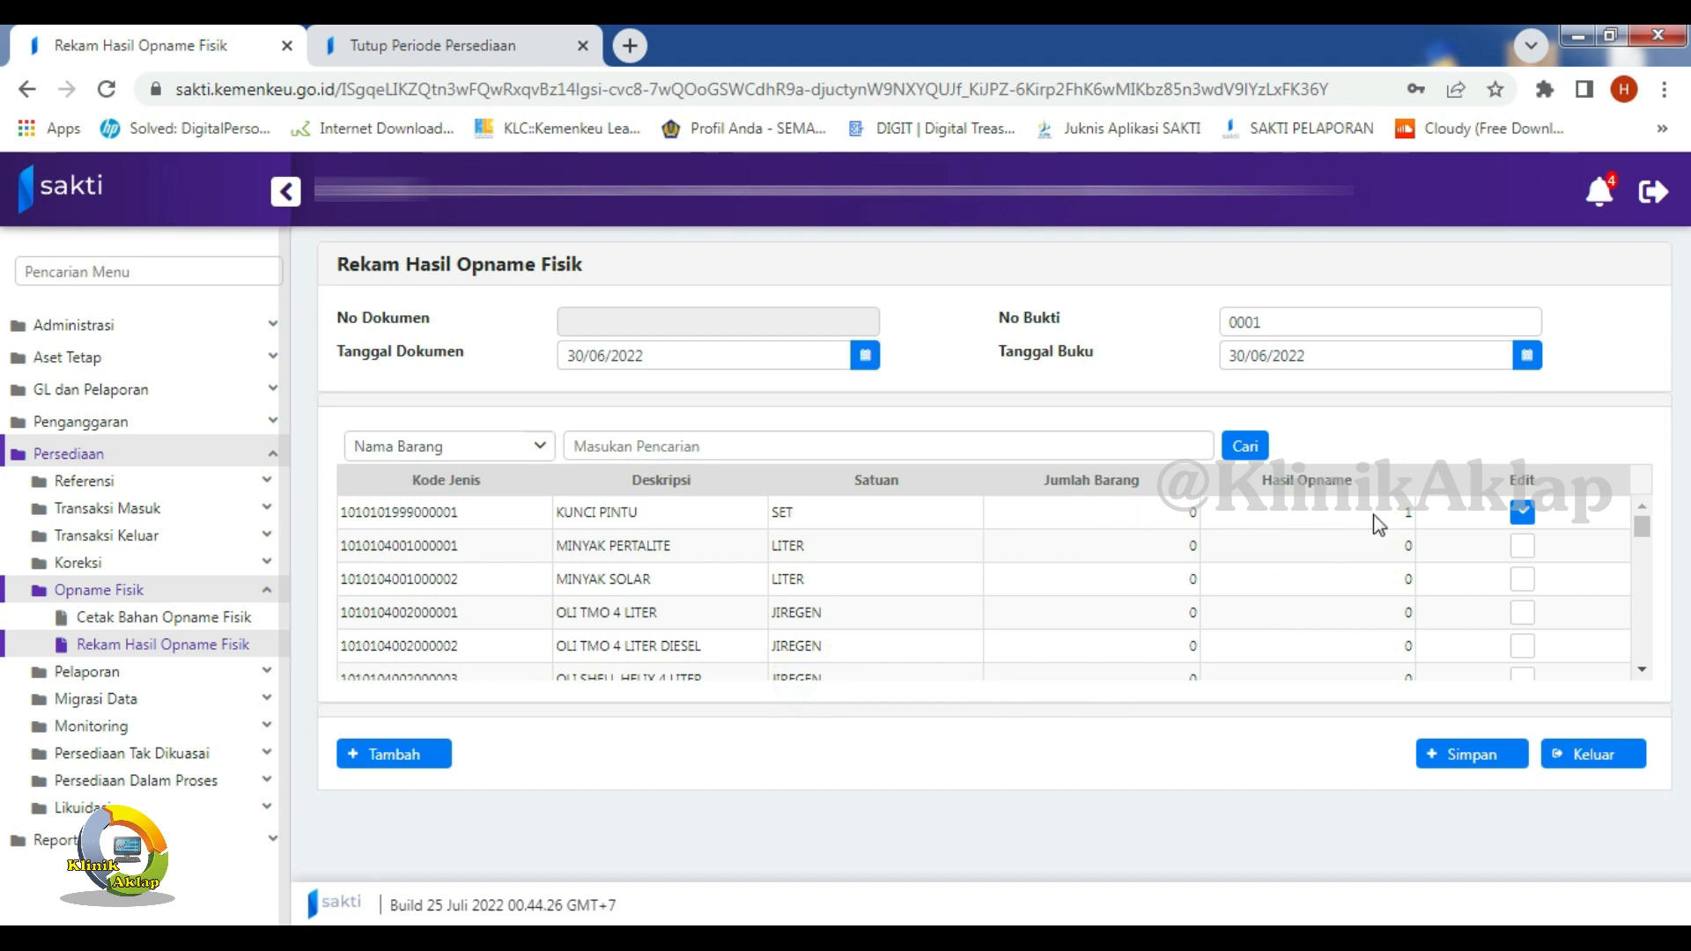
# - Set the Hasil Opname of KUNCI PINTU to 0, then exit the record form without saving it
pyautogui.click(1522, 512)
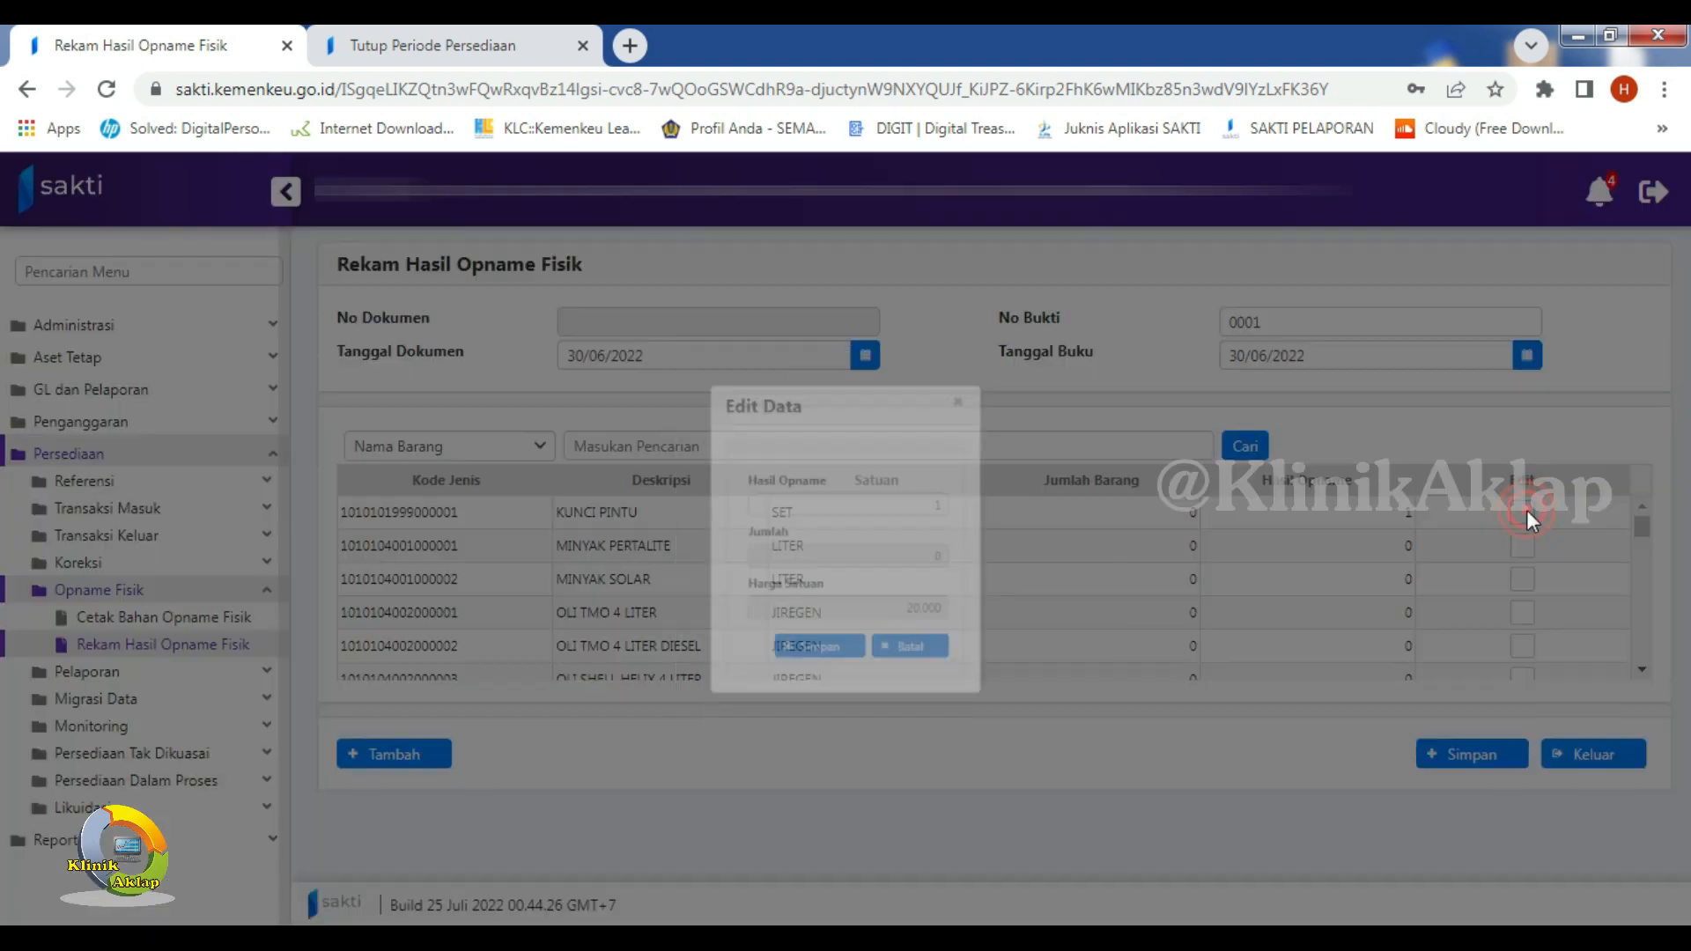
pyautogui.doubleClick(960, 496)
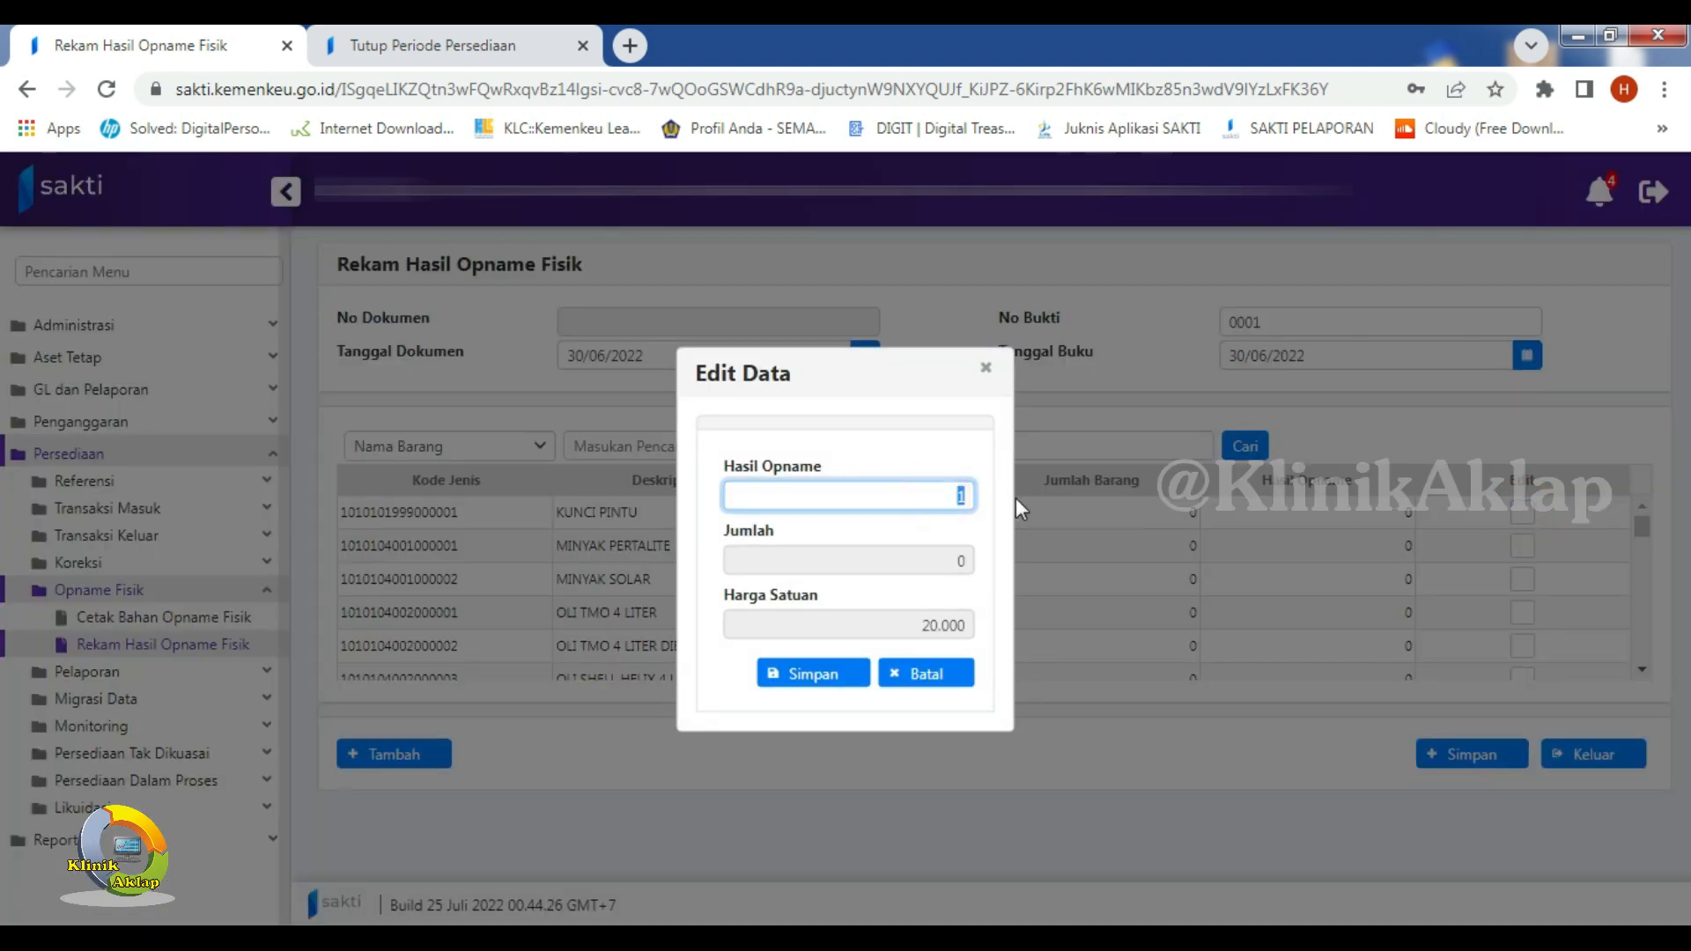
pyautogui.write('0')
pyautogui.click(814, 673)
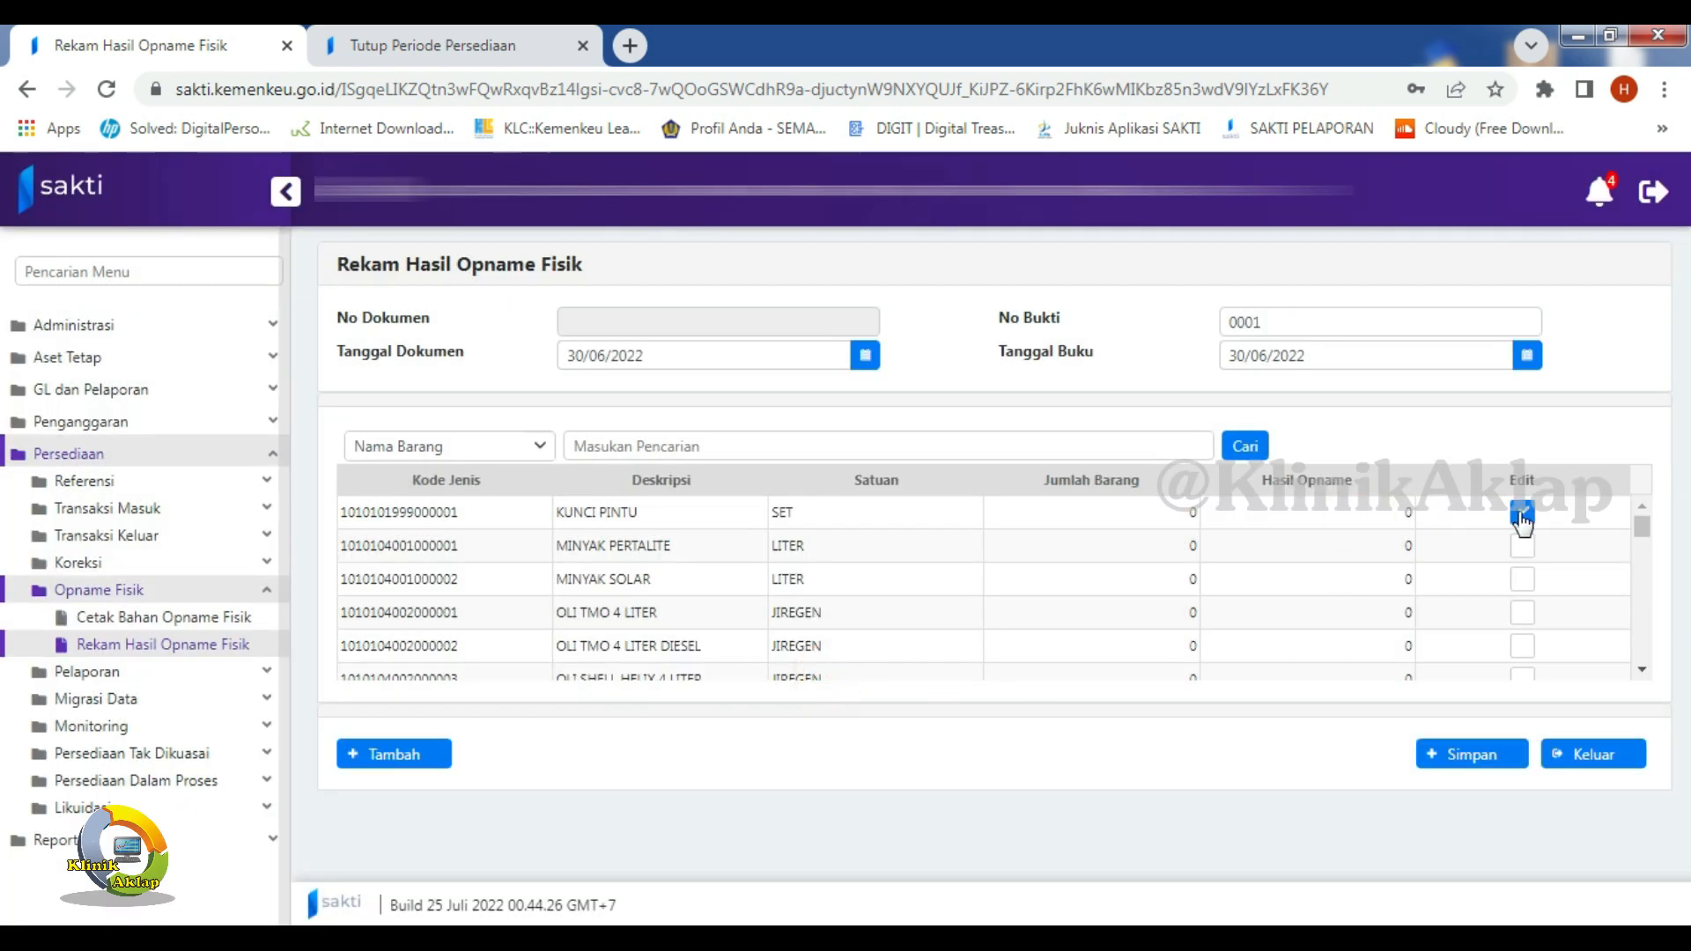
pyautogui.click(1596, 756)
pyautogui.click(900, 590)
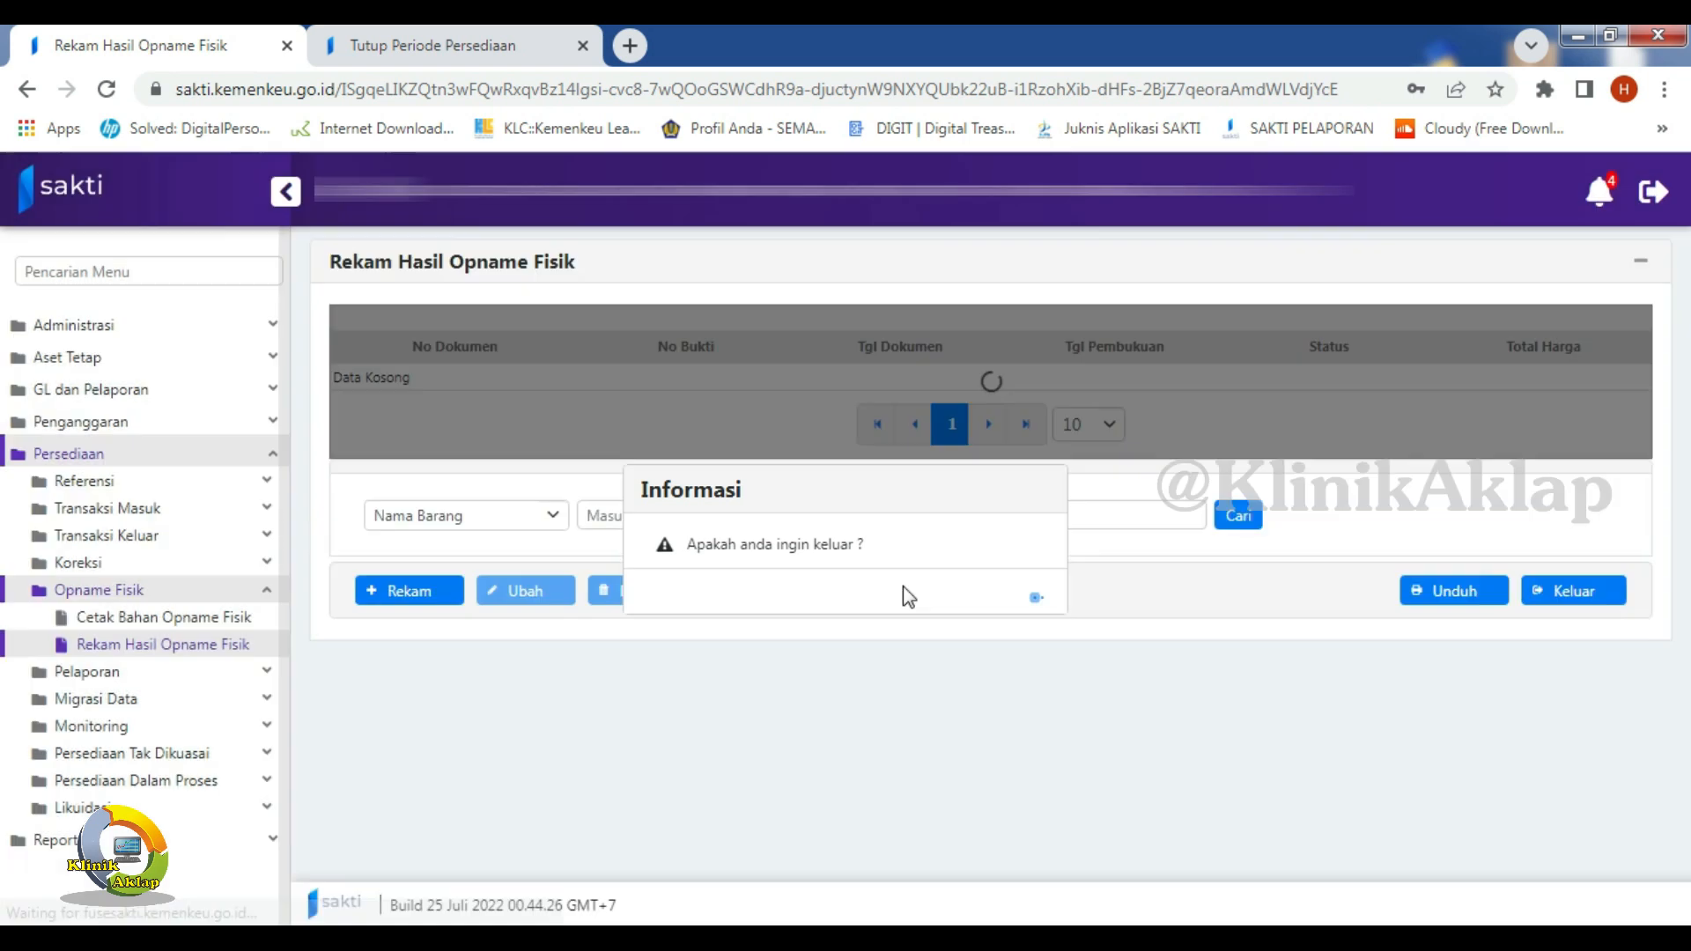
# - Save a new physical count record with No Bukti 0001 and both dates 30/06/2022, without item edits, and return to the record list
pyautogui.click(400, 604)
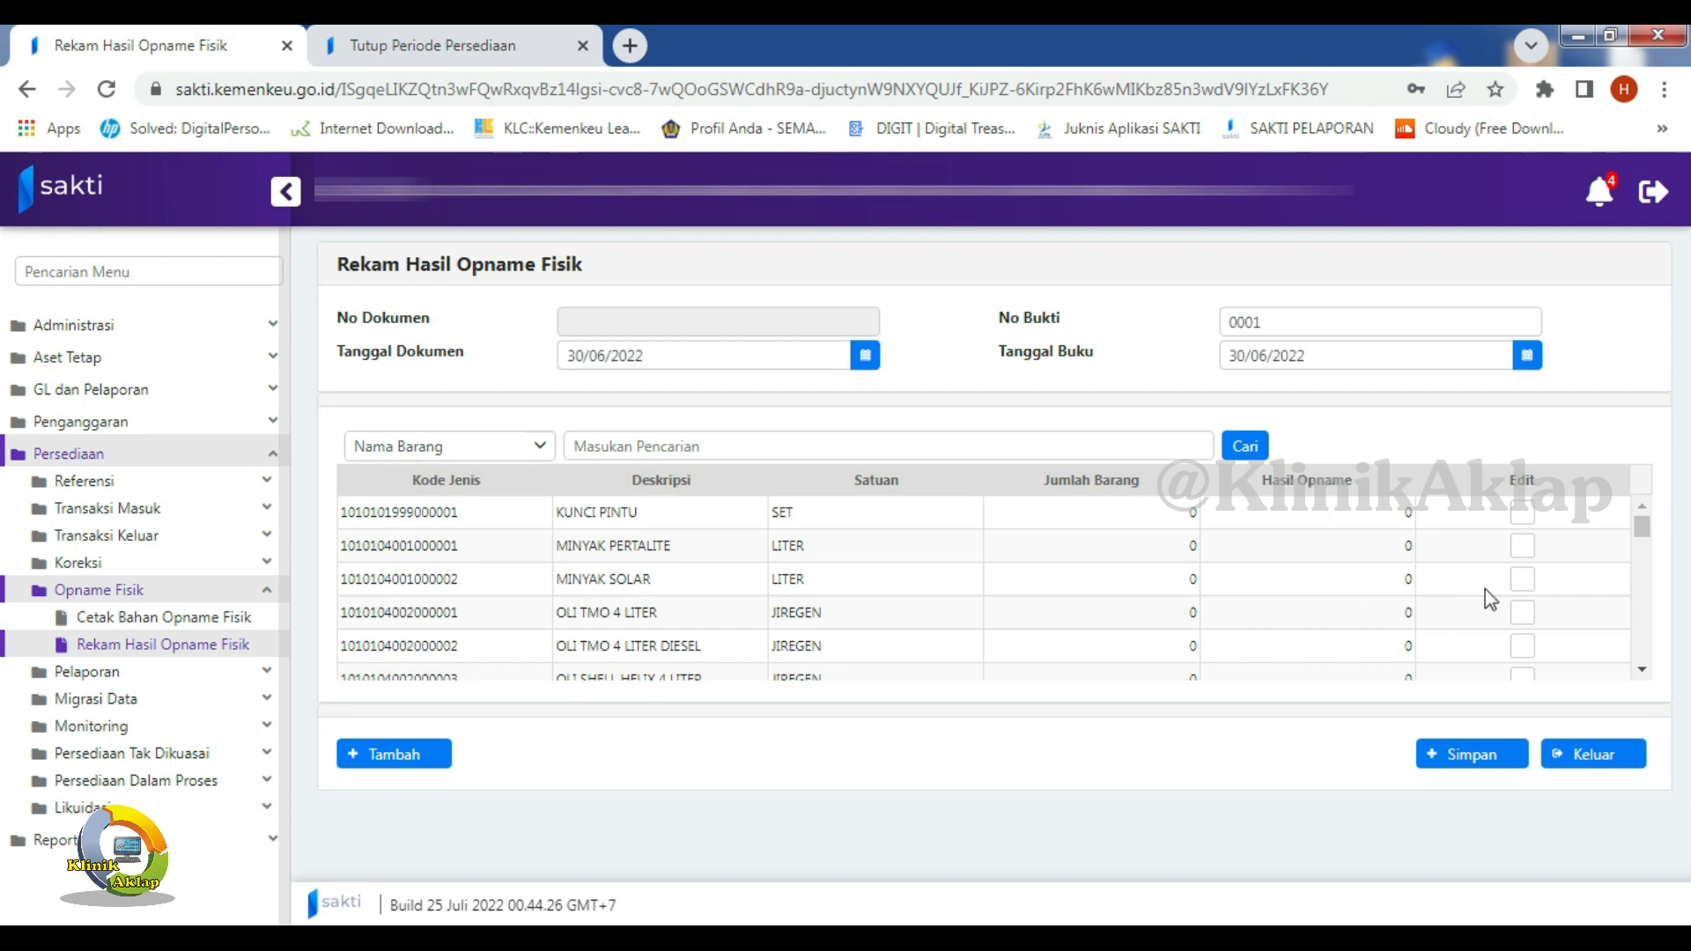
pyautogui.click(1477, 757)
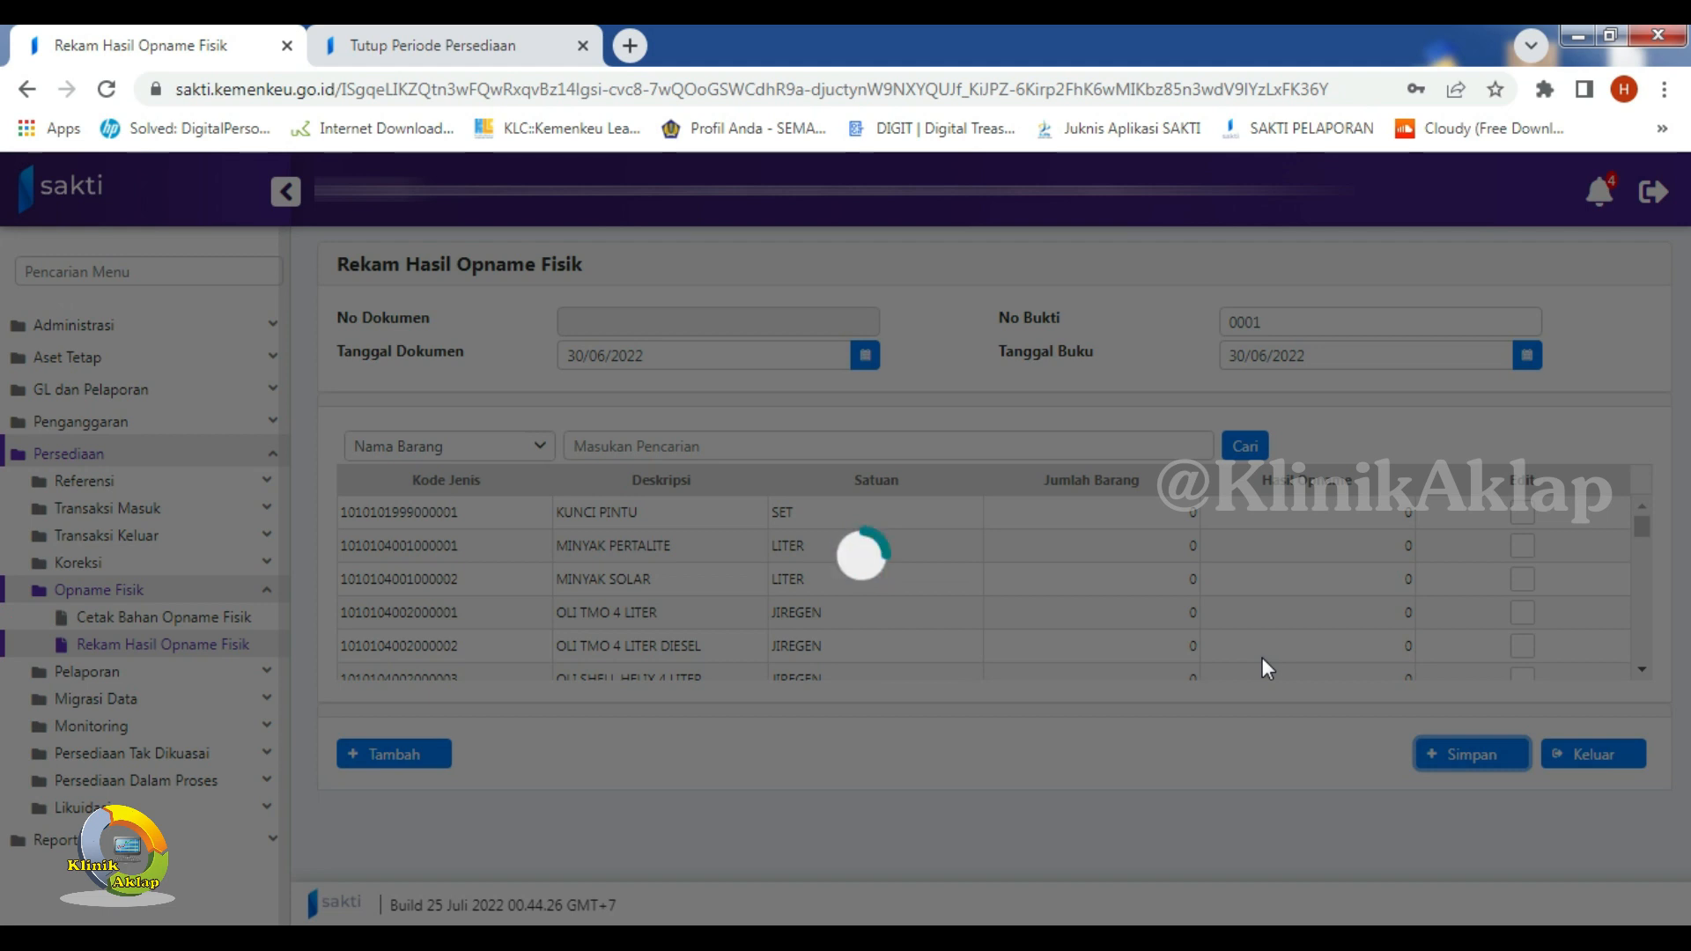
pyautogui.click(888, 591)
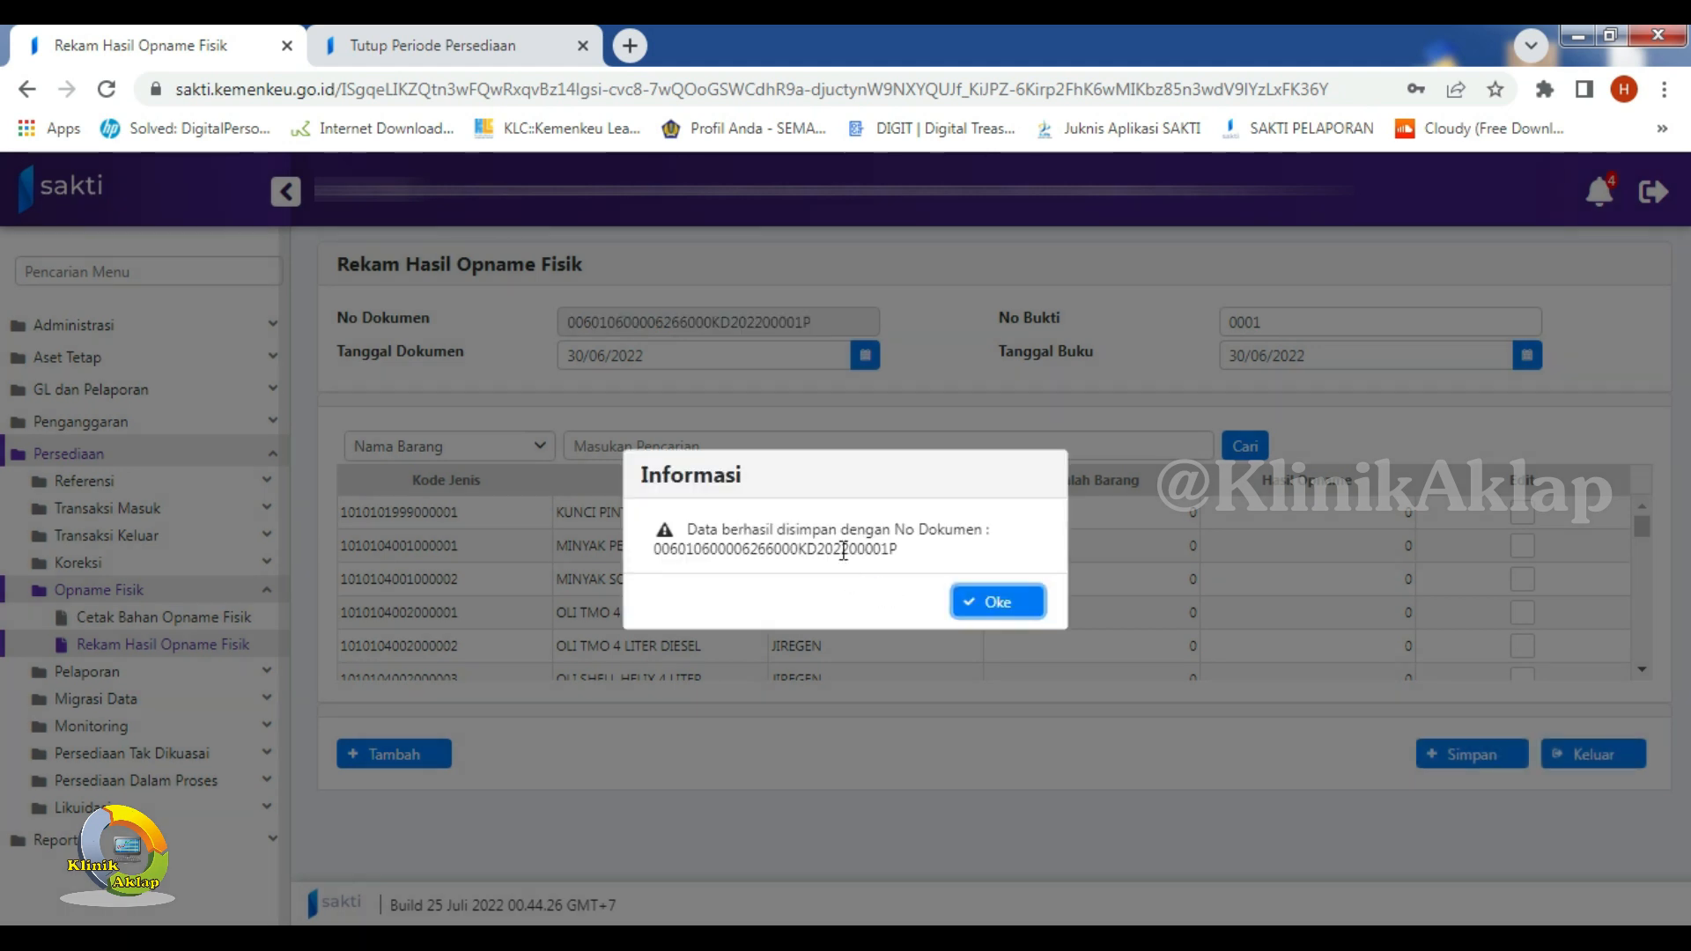
pyautogui.click(989, 599)
pyautogui.click(898, 592)
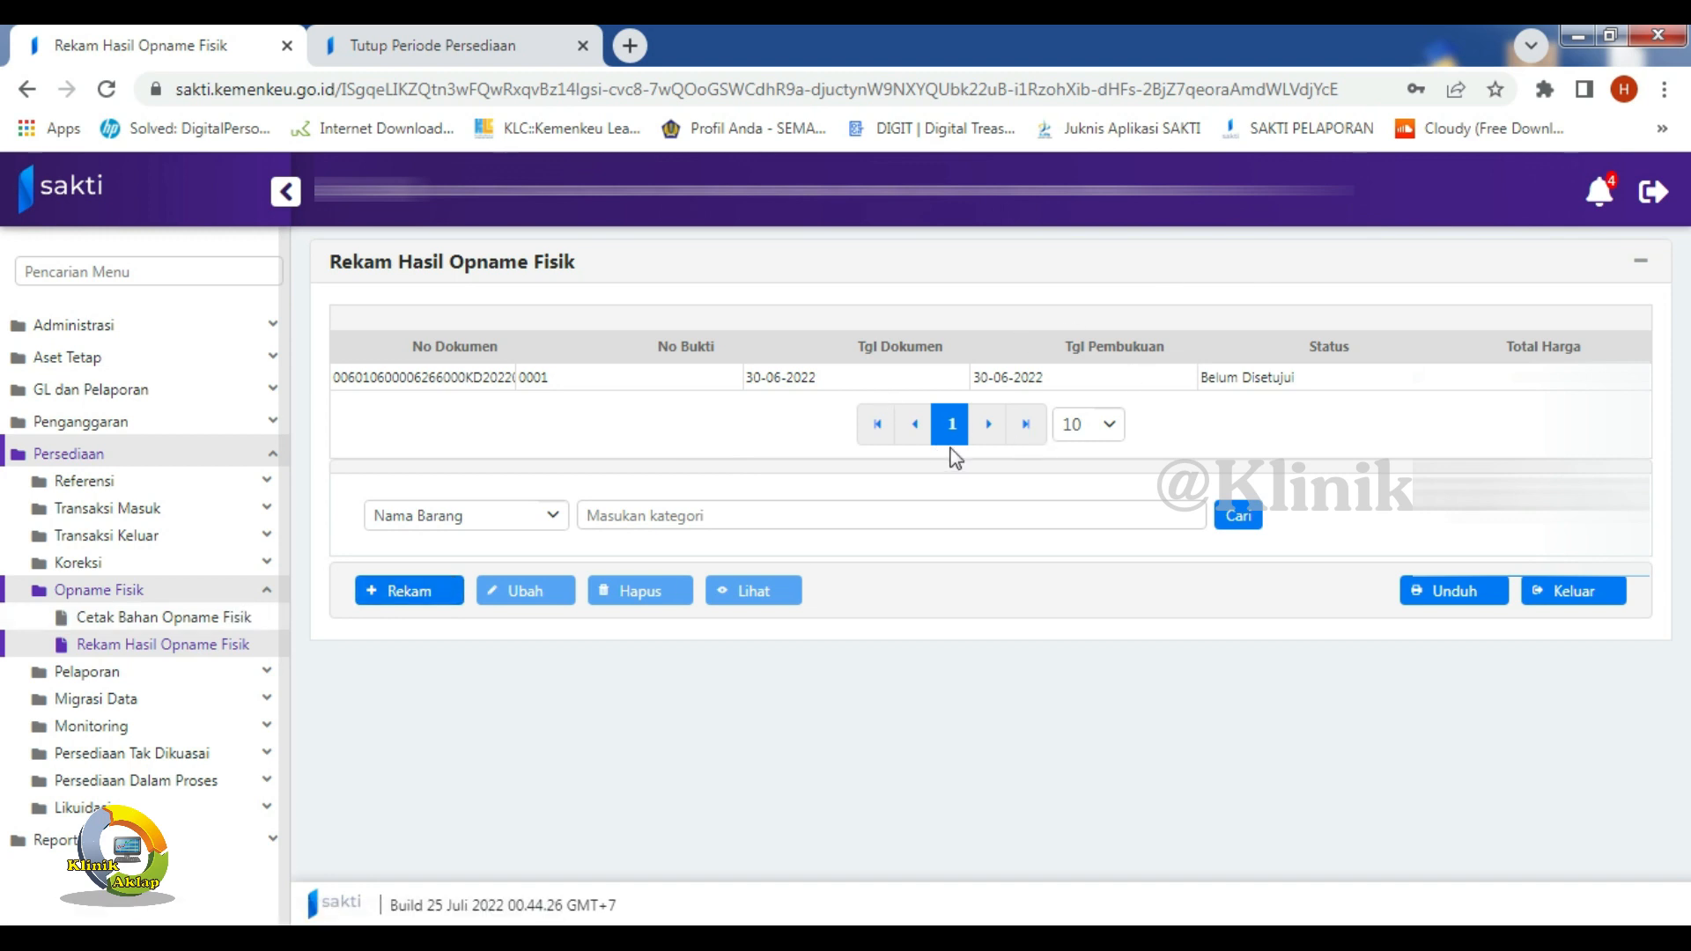
# - Switch to the approver session, open Persediaan's Persetujuan Transaksi list, and open the Persetujuan Opname Fisik list
pyautogui.click(454, 48)
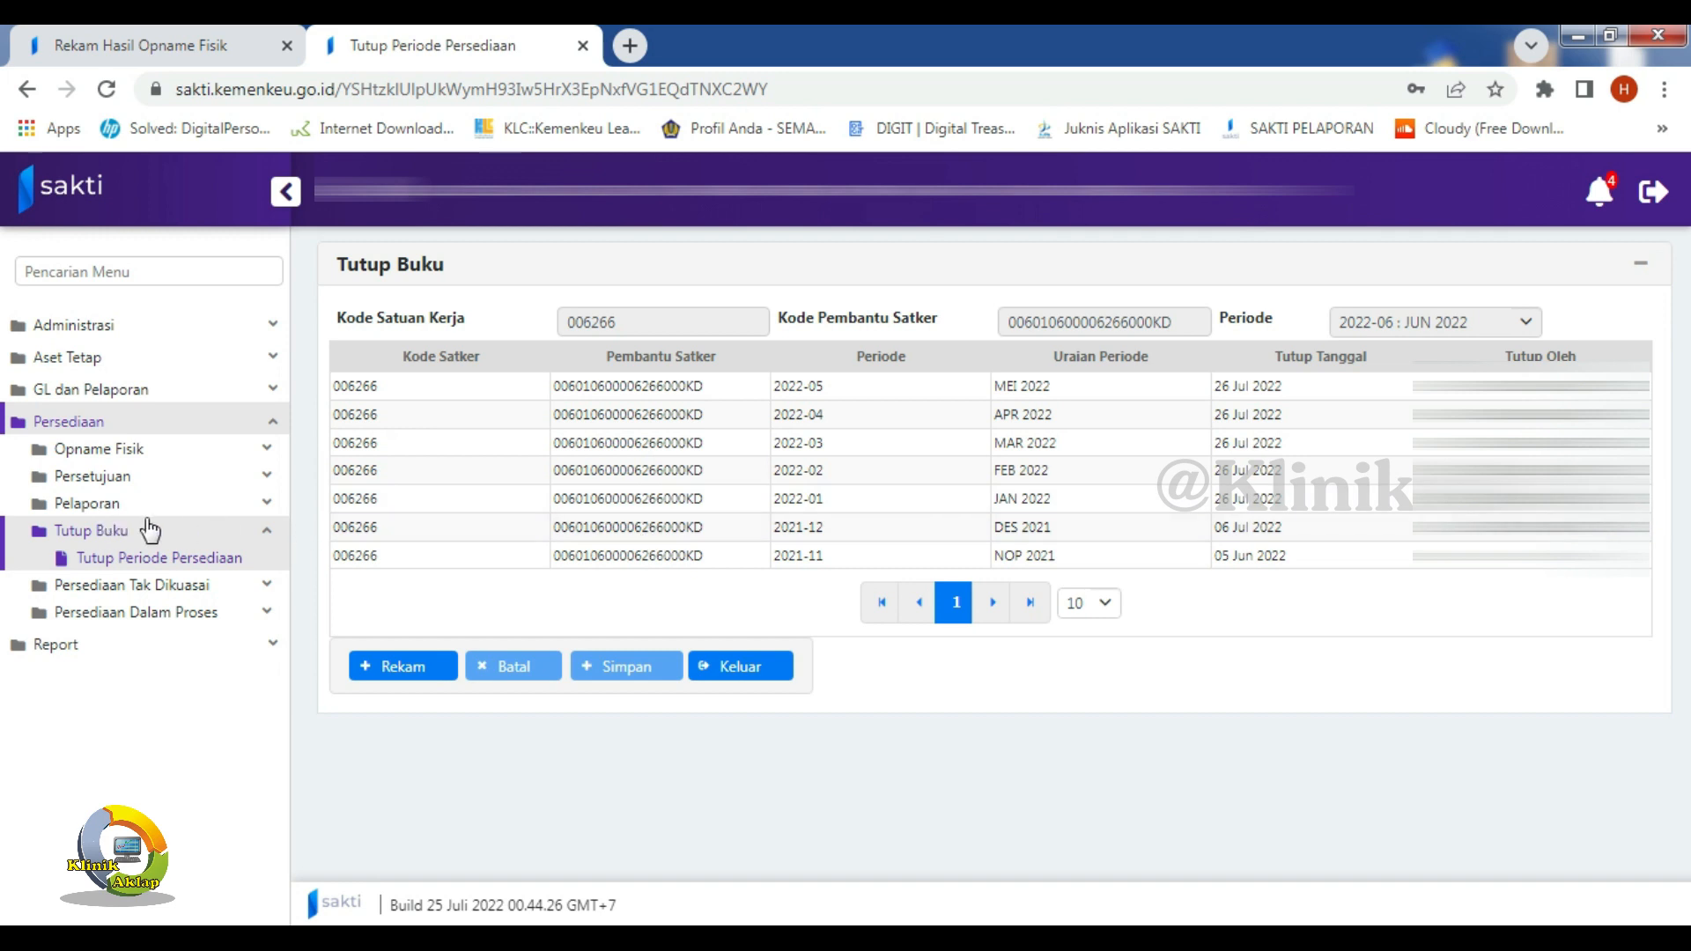
pyautogui.click(104, 480)
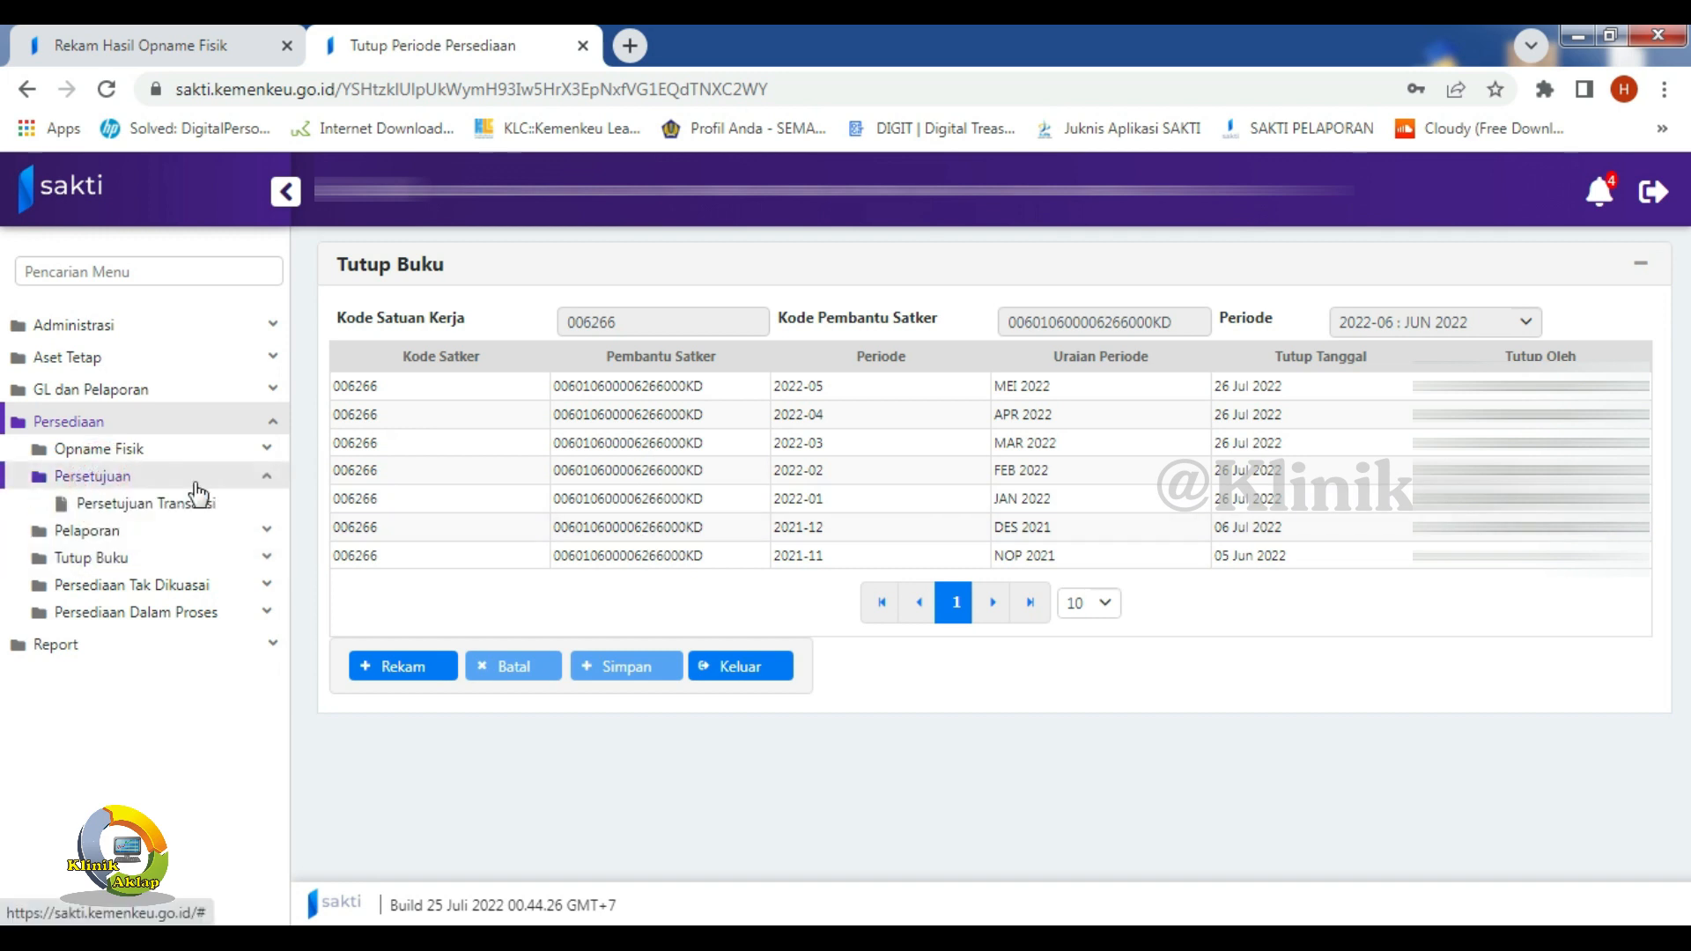
pyautogui.click(161, 509)
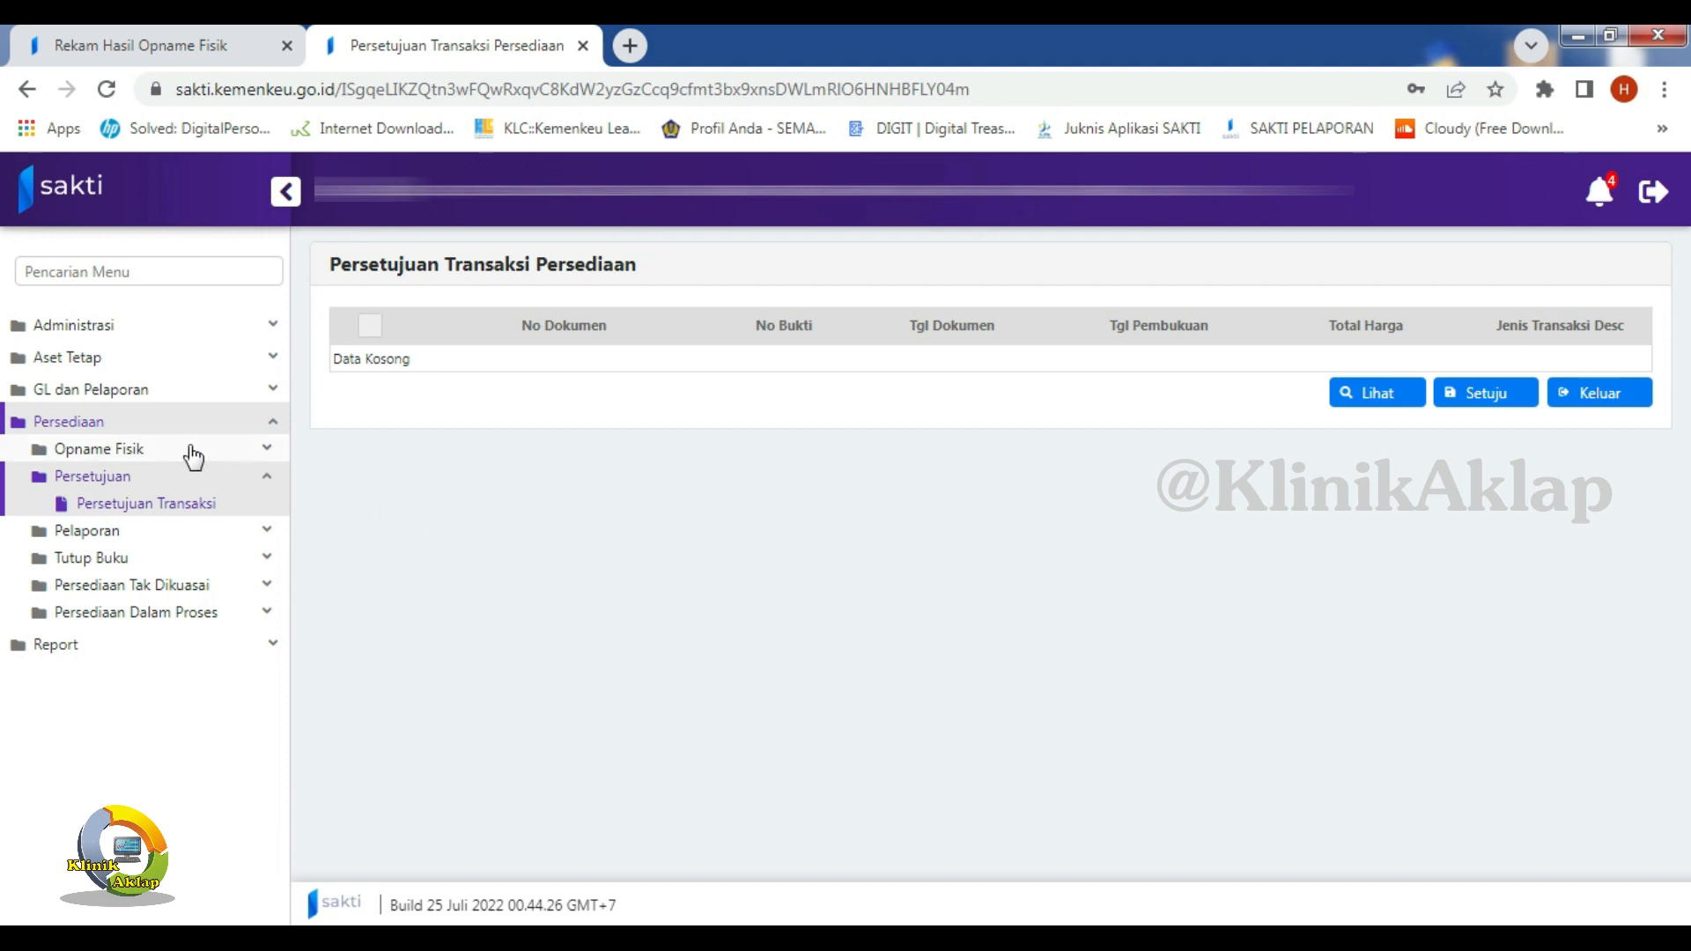
pyautogui.click(135, 451)
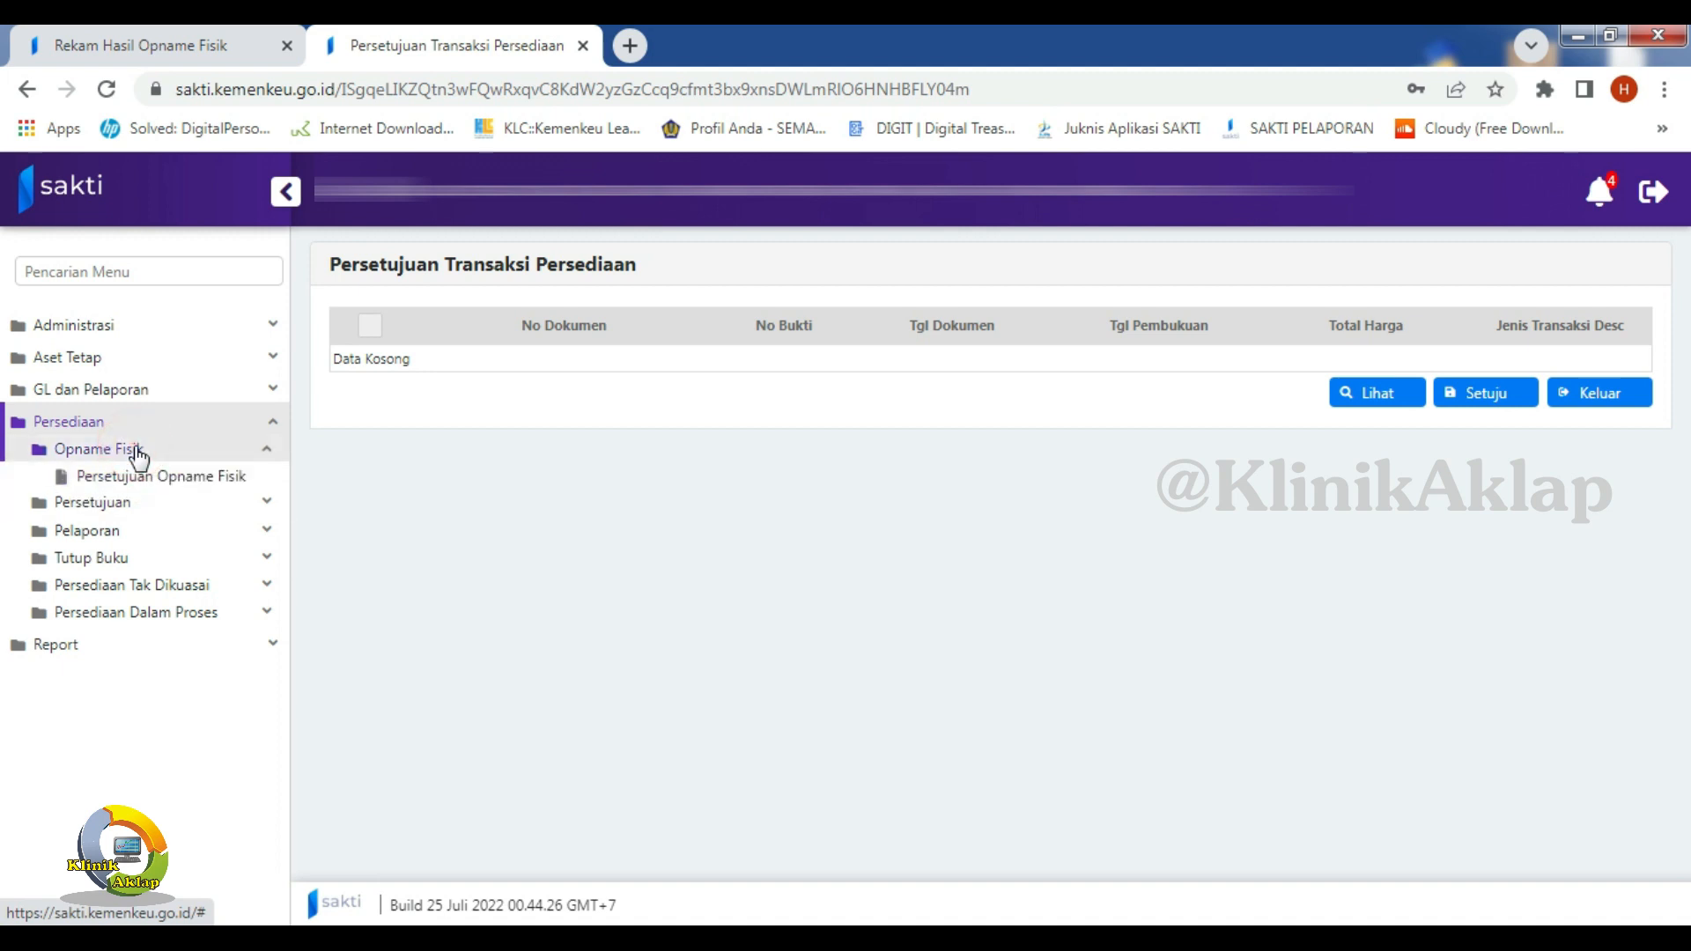
pyautogui.click(134, 476)
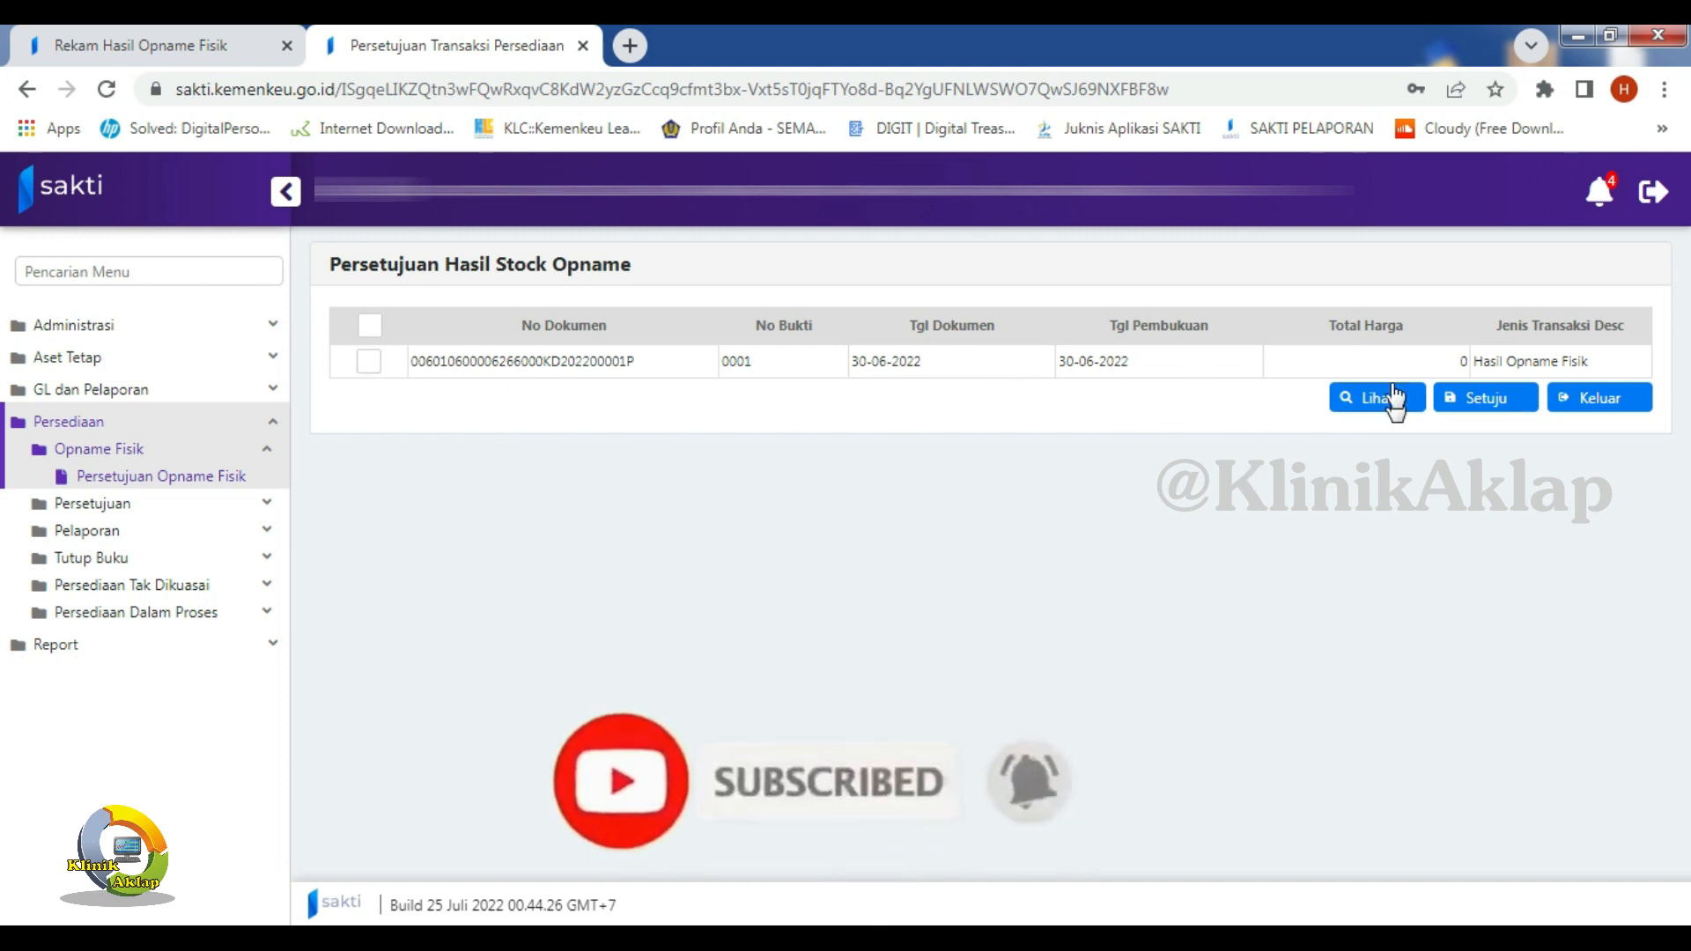
# - Review the item details of physical count record 0001 dated 30-06-2022, return to the approval list and approve the record
pyautogui.click(1371, 403)
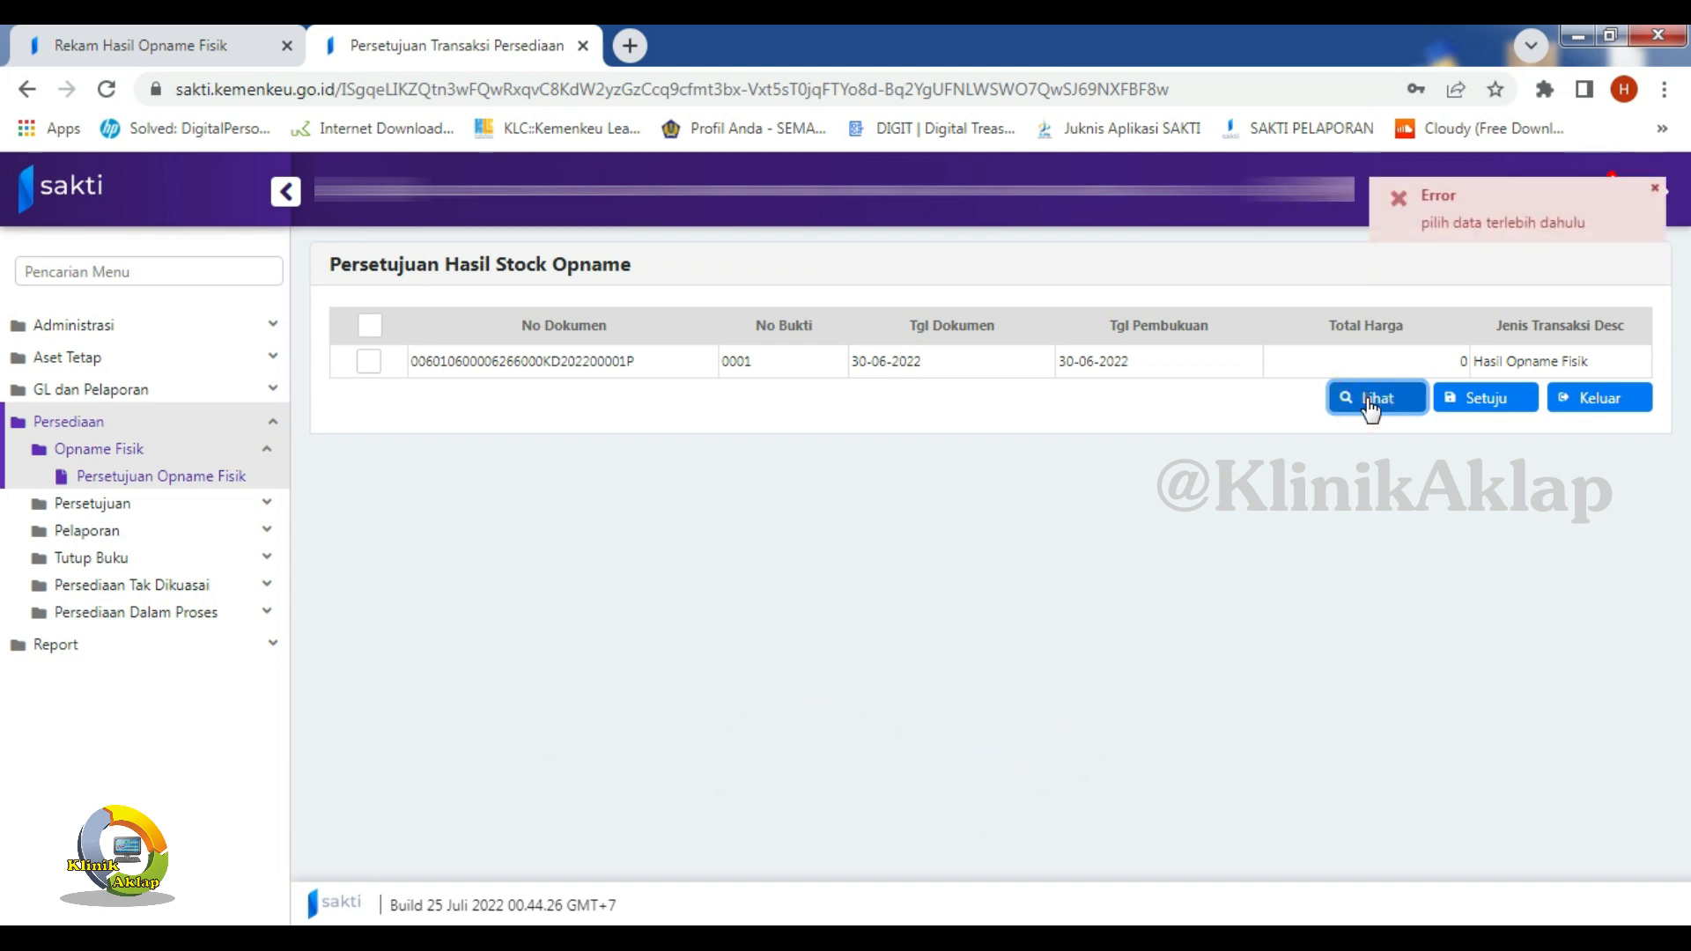
pyautogui.click(369, 361)
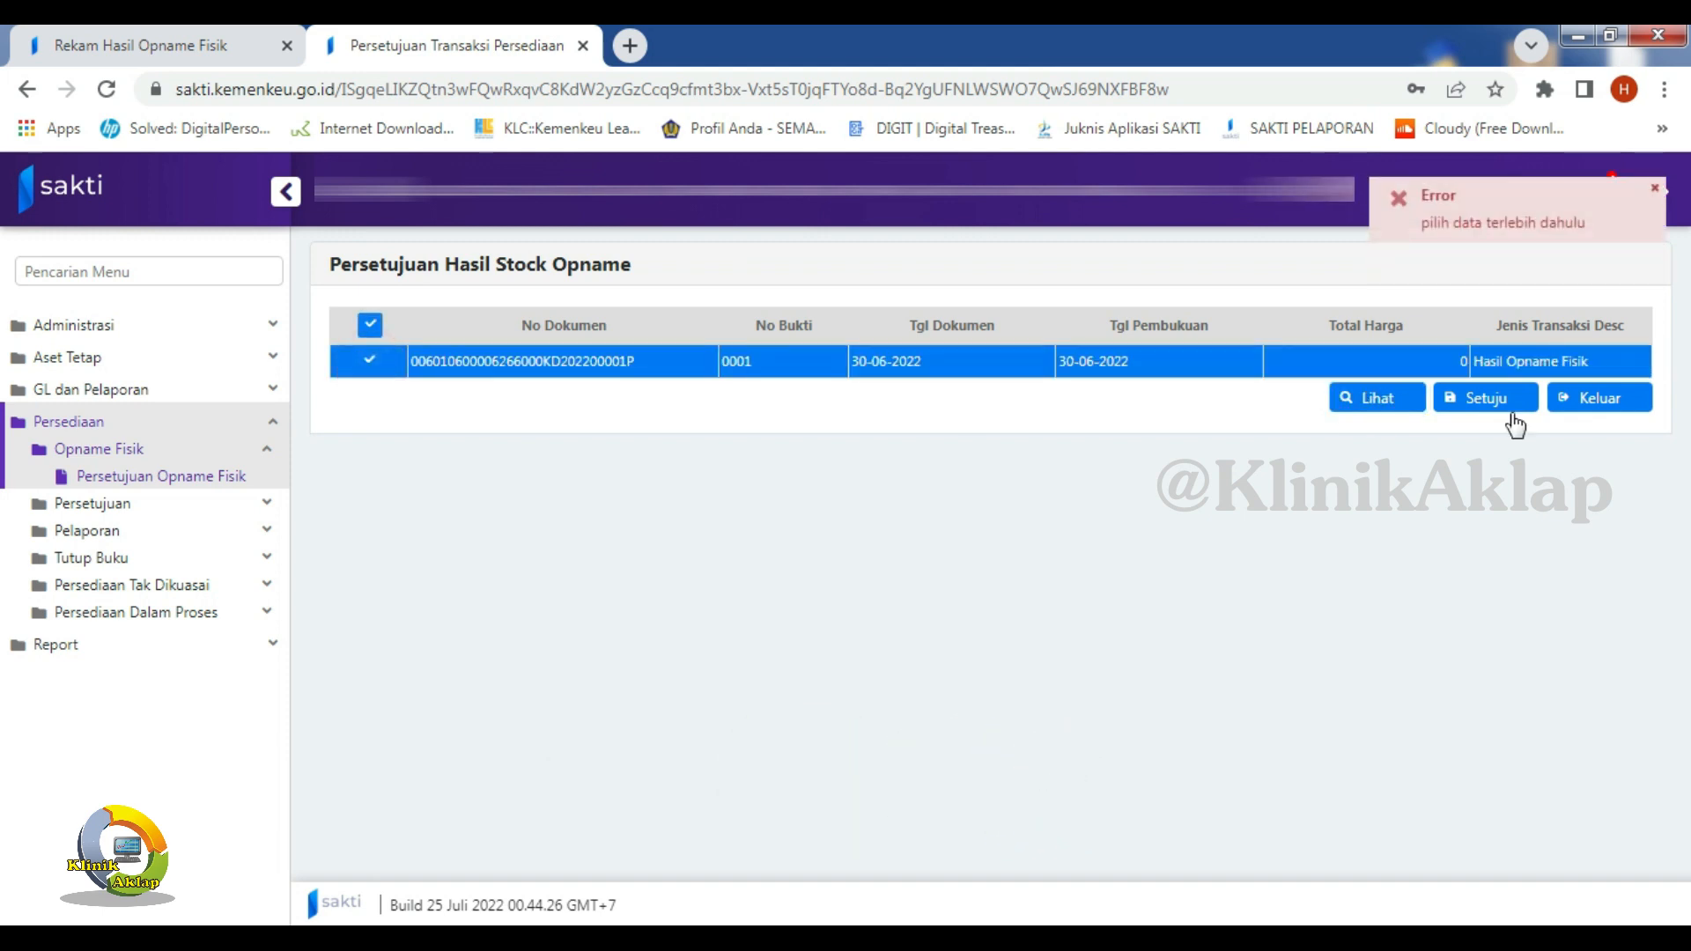
pyautogui.click(1386, 400)
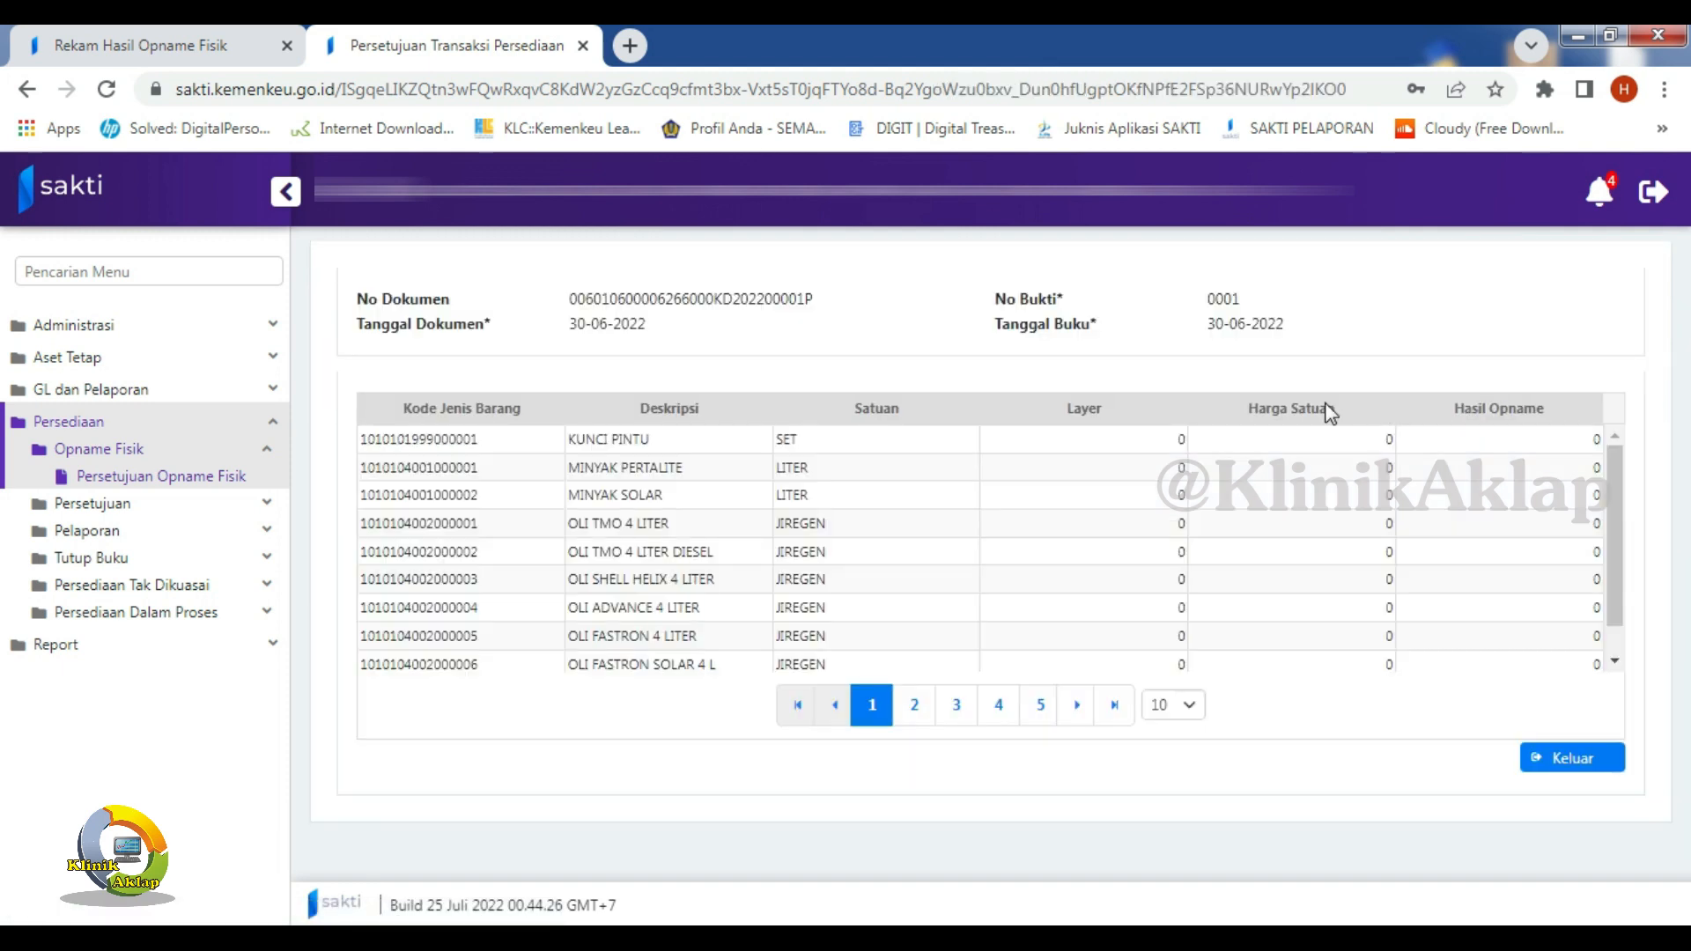
pyautogui.scroll(-1, 1283, 566)
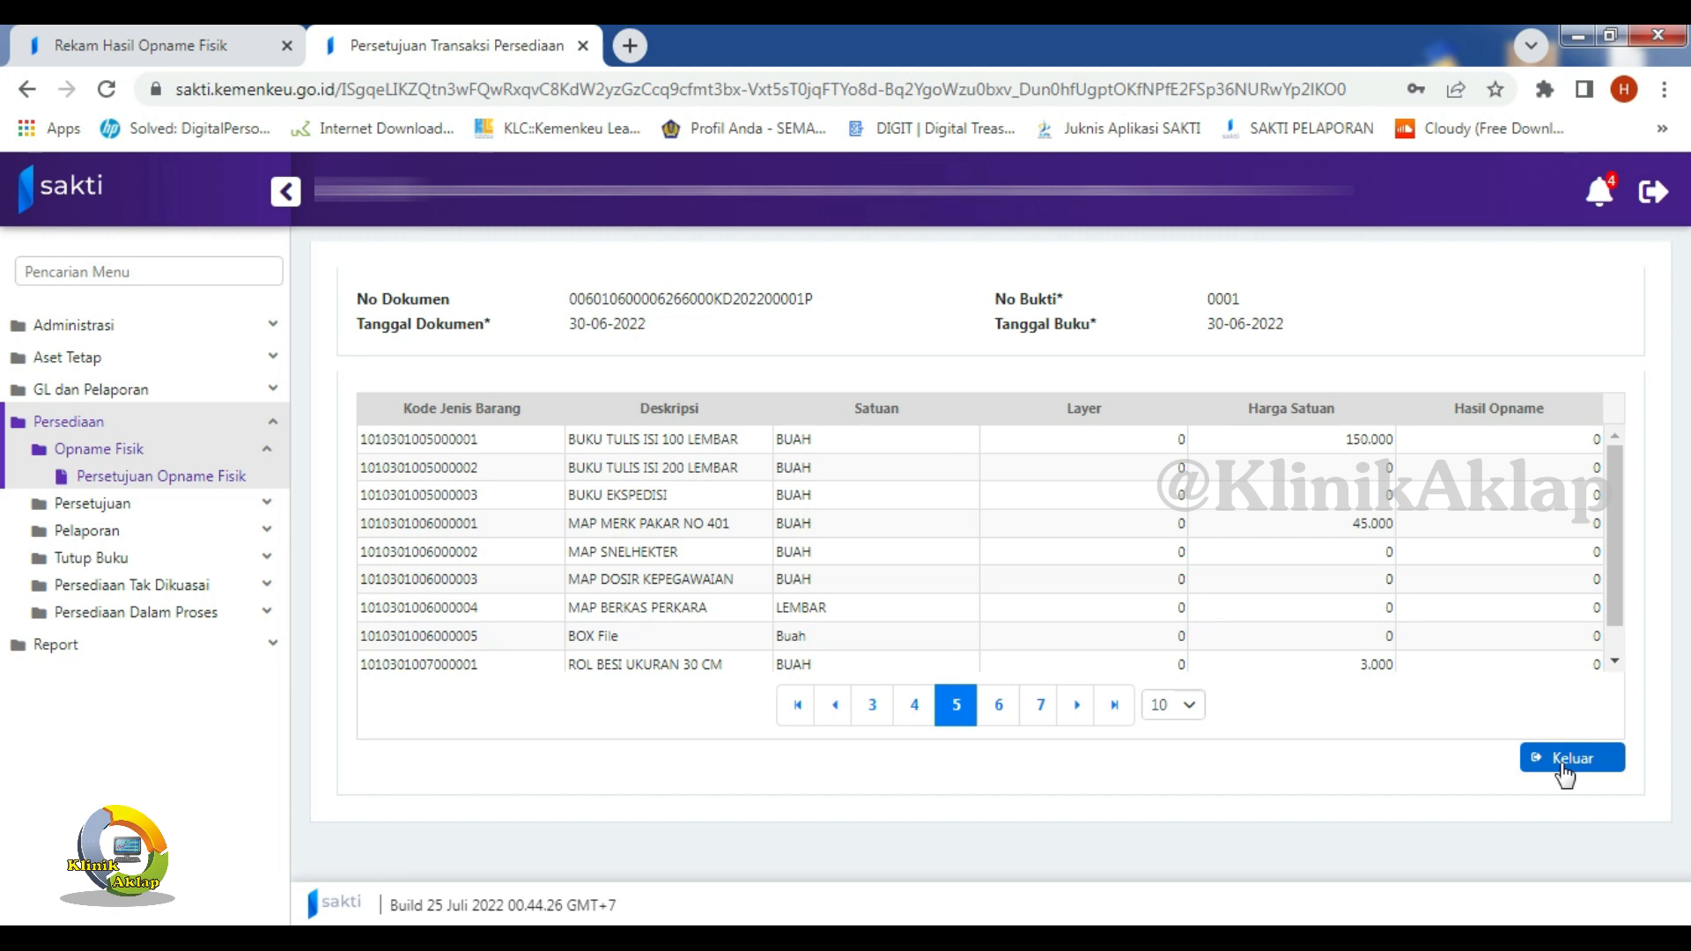
pyautogui.click(1559, 763)
pyautogui.click(896, 598)
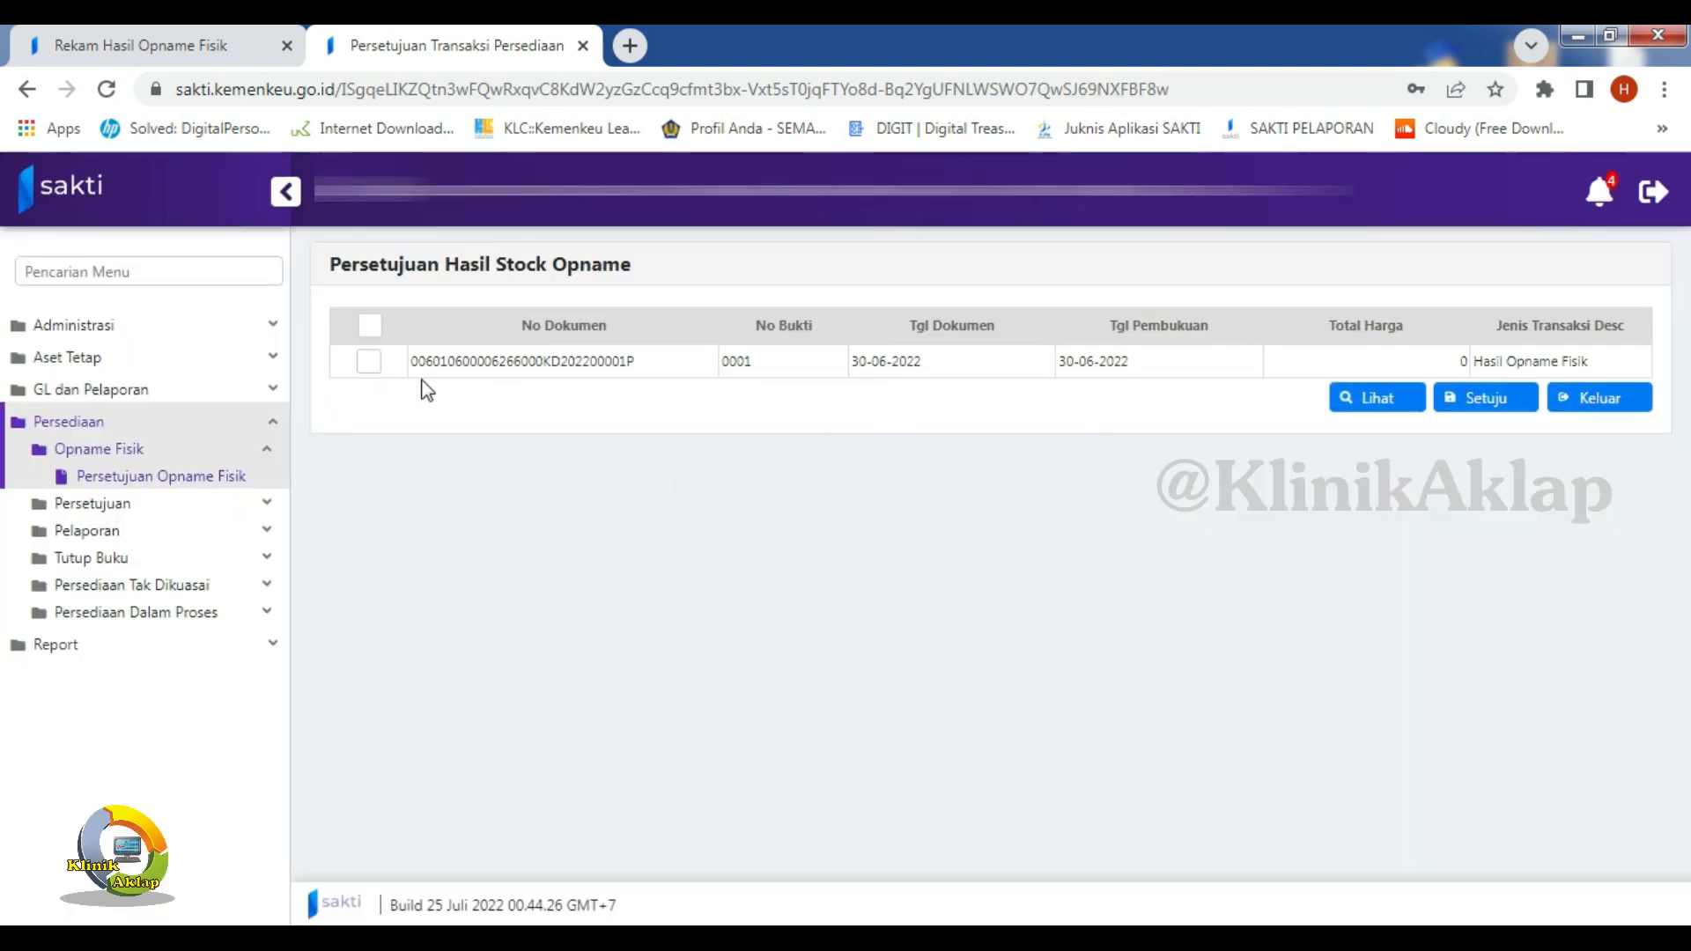
pyautogui.click(369, 363)
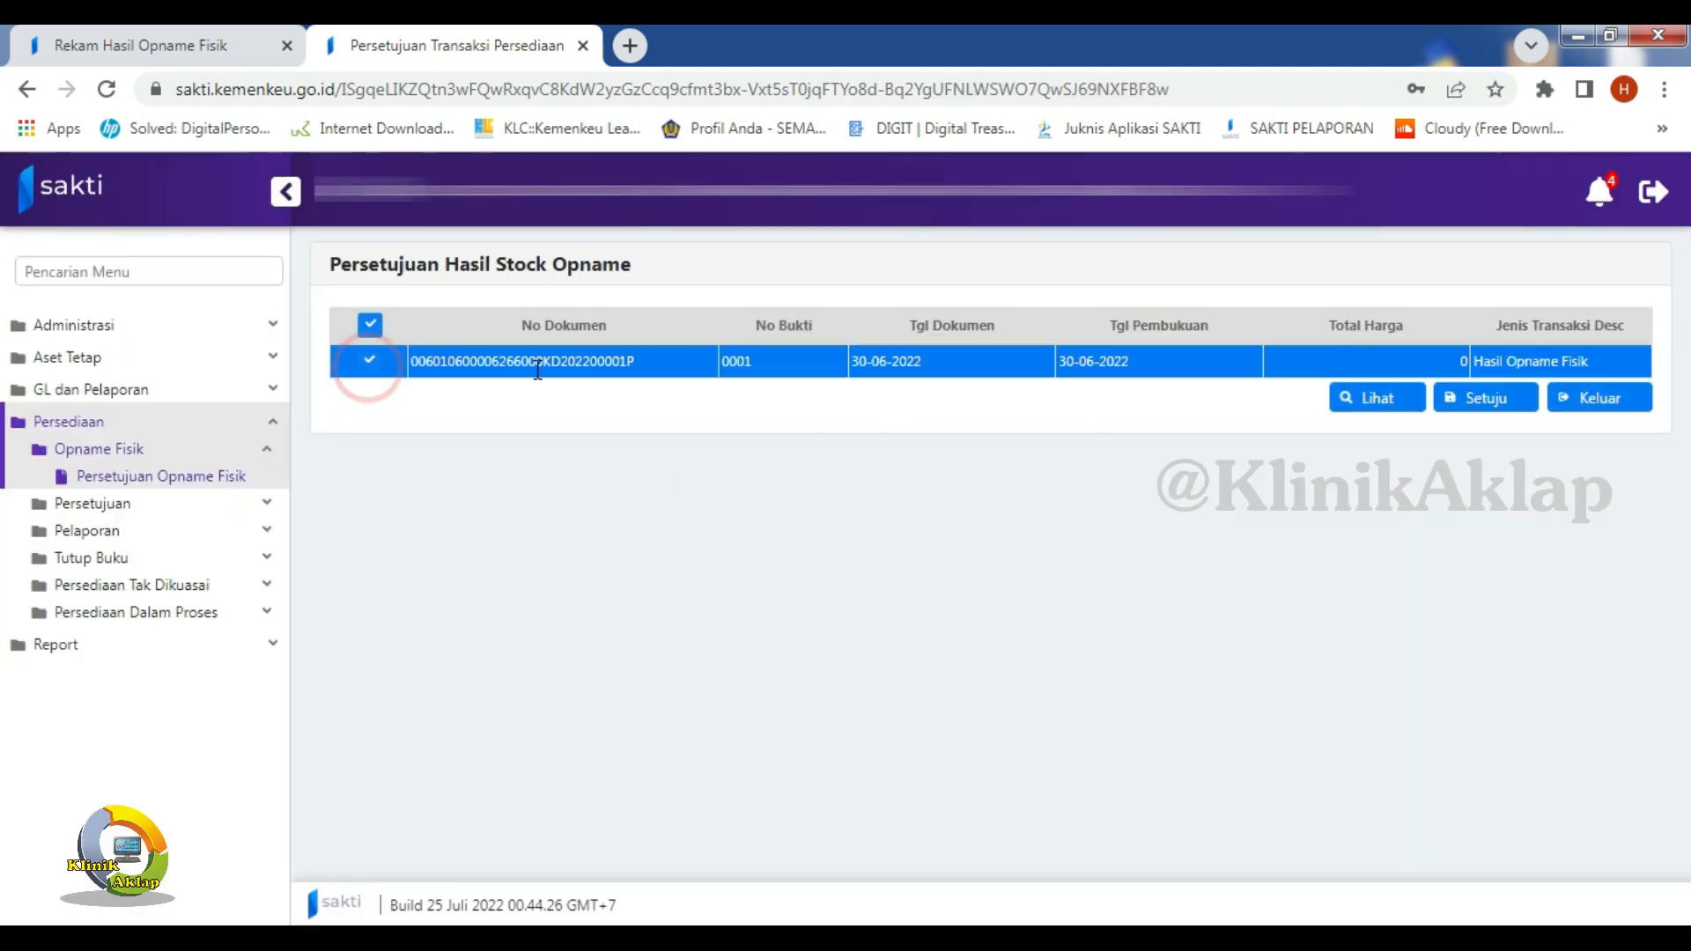
pyautogui.click(1483, 404)
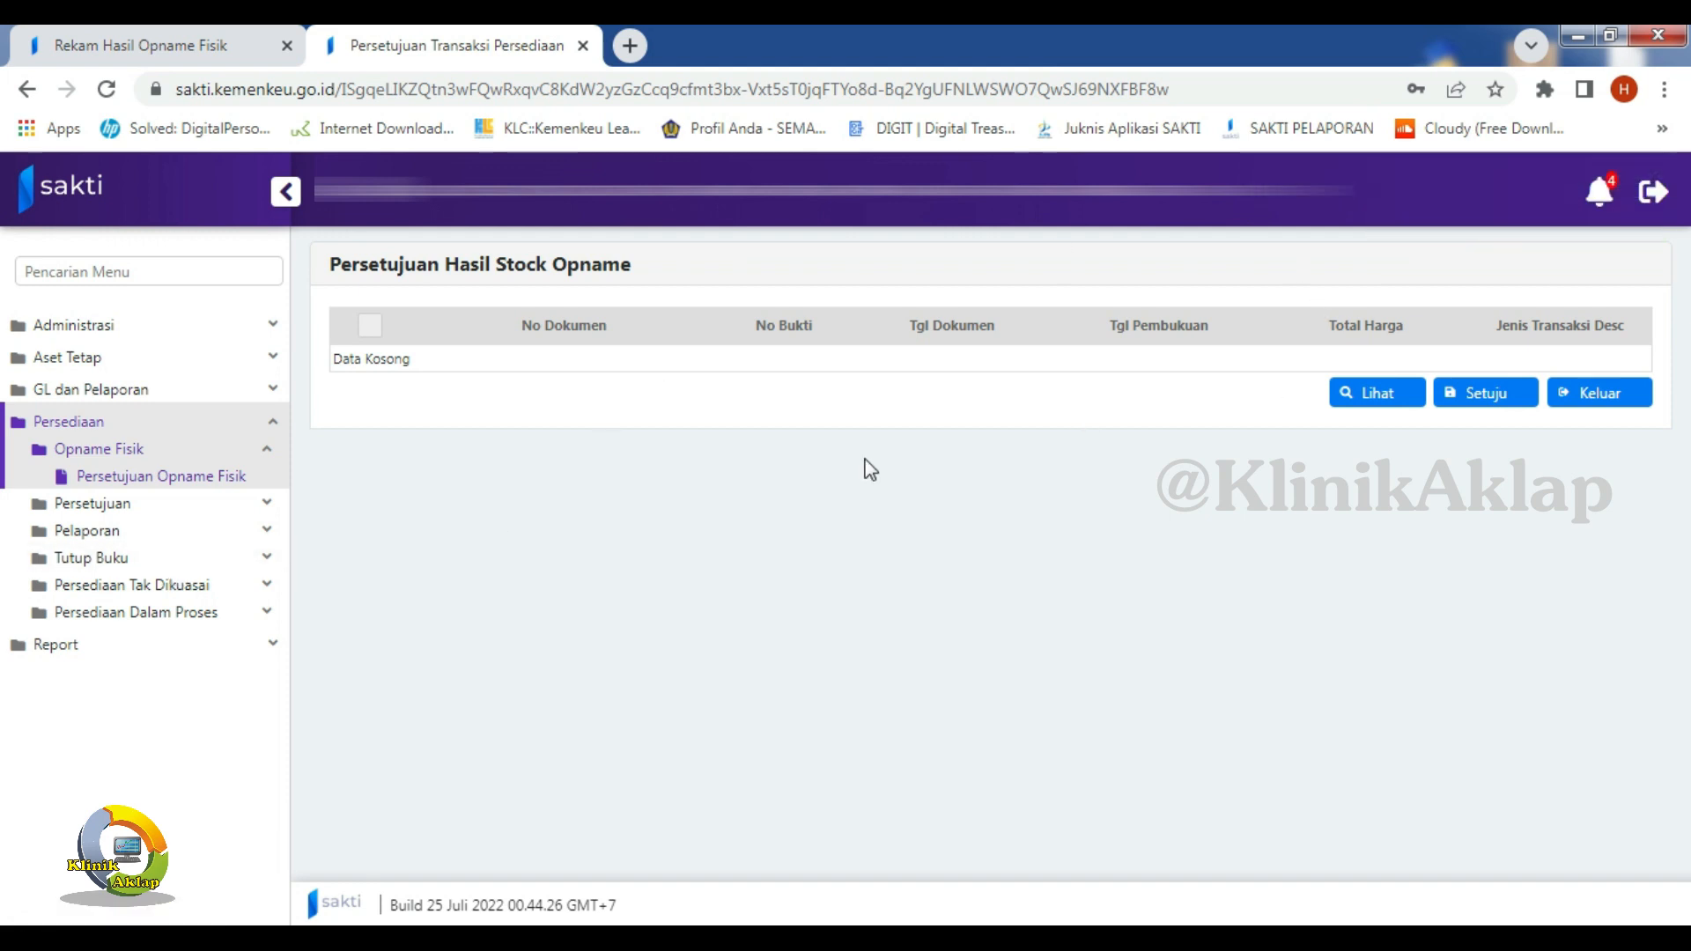
# - Close the inventory period 2022-06 : JUN 2022 in Tutup Periode Persediaan and exit to the dashboard
pyautogui.click(126, 560)
pyautogui.click(176, 562)
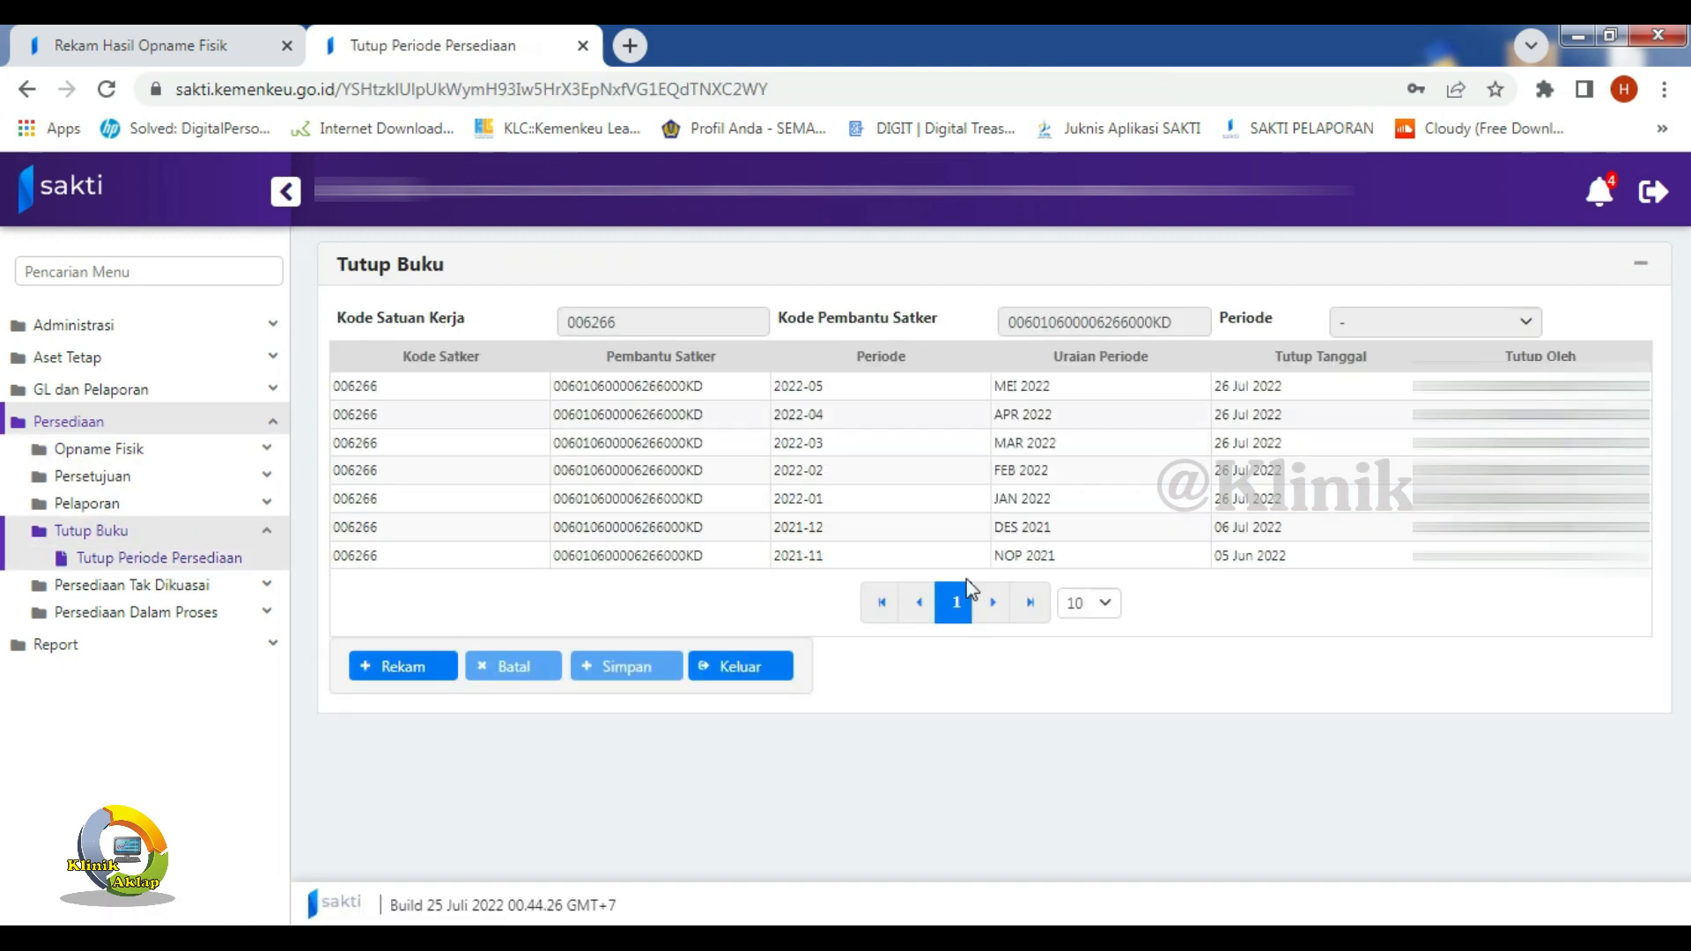
pyautogui.click(379, 669)
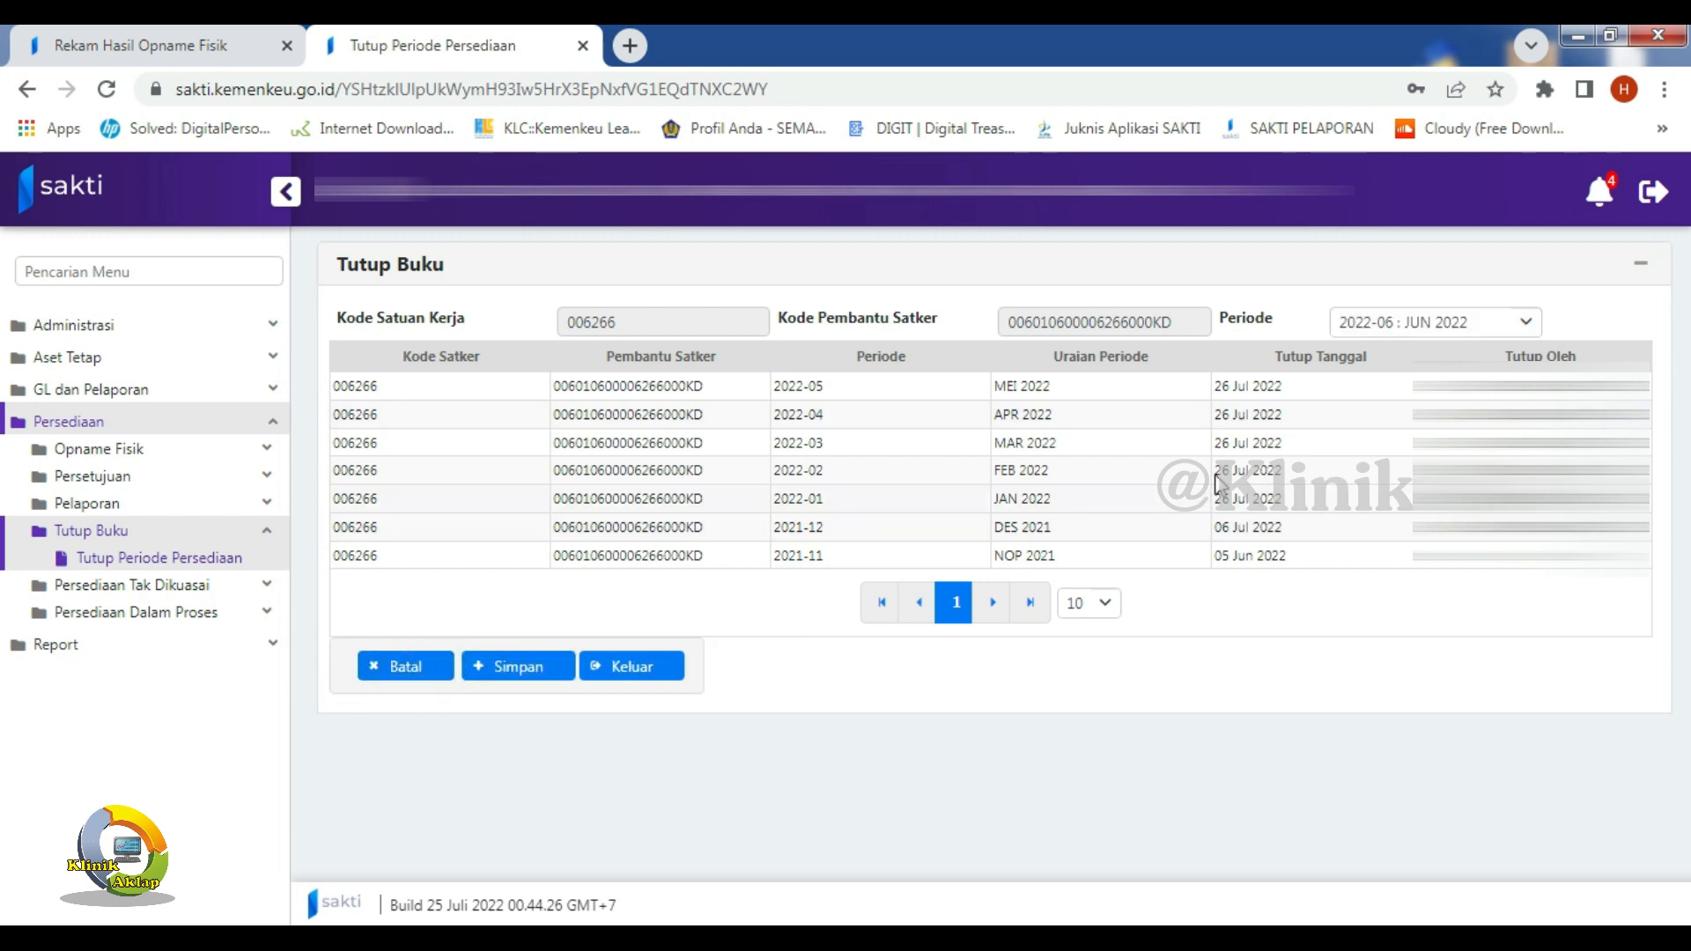
pyautogui.click(1526, 326)
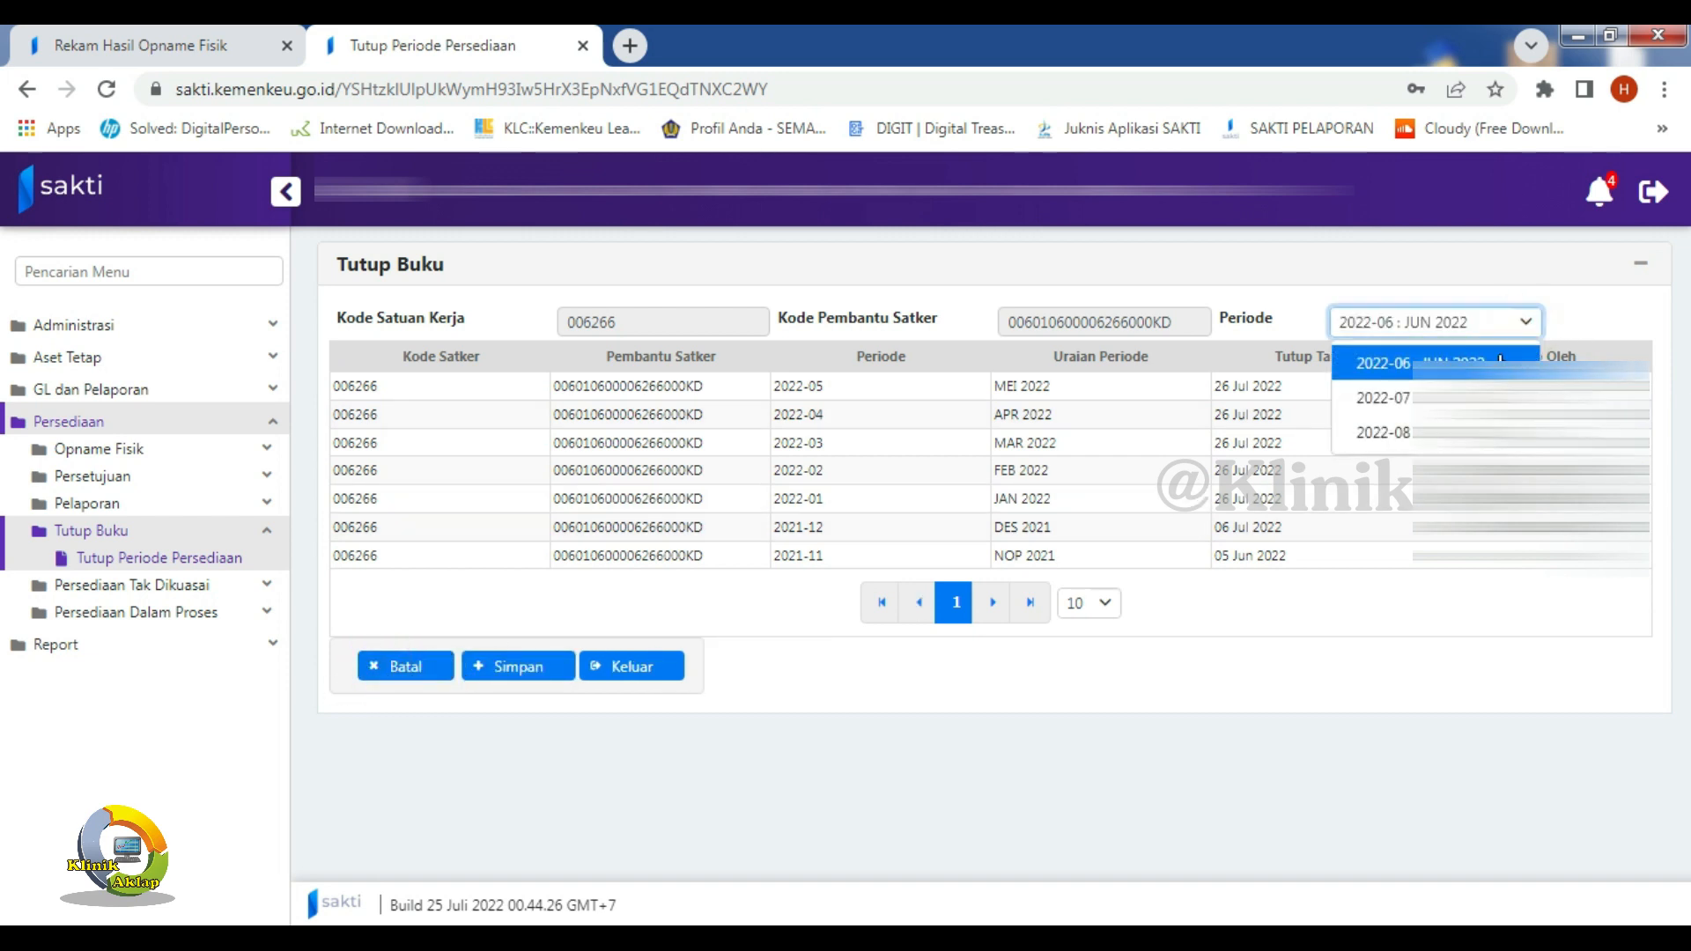
pyautogui.click(1448, 358)
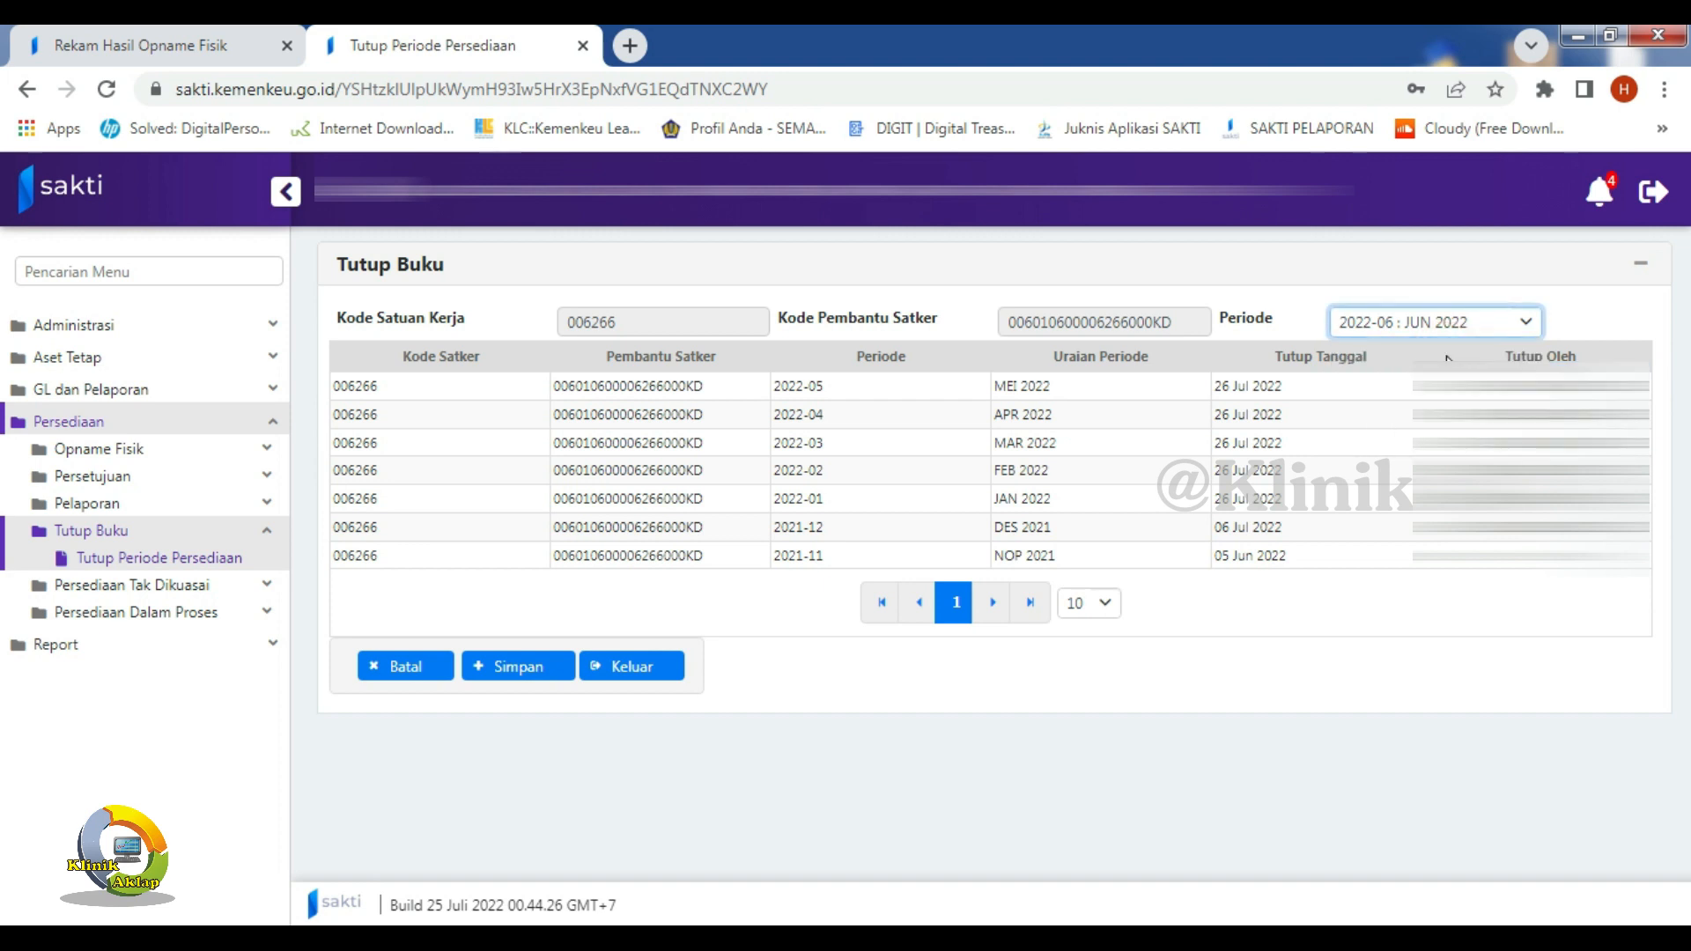
pyautogui.click(507, 675)
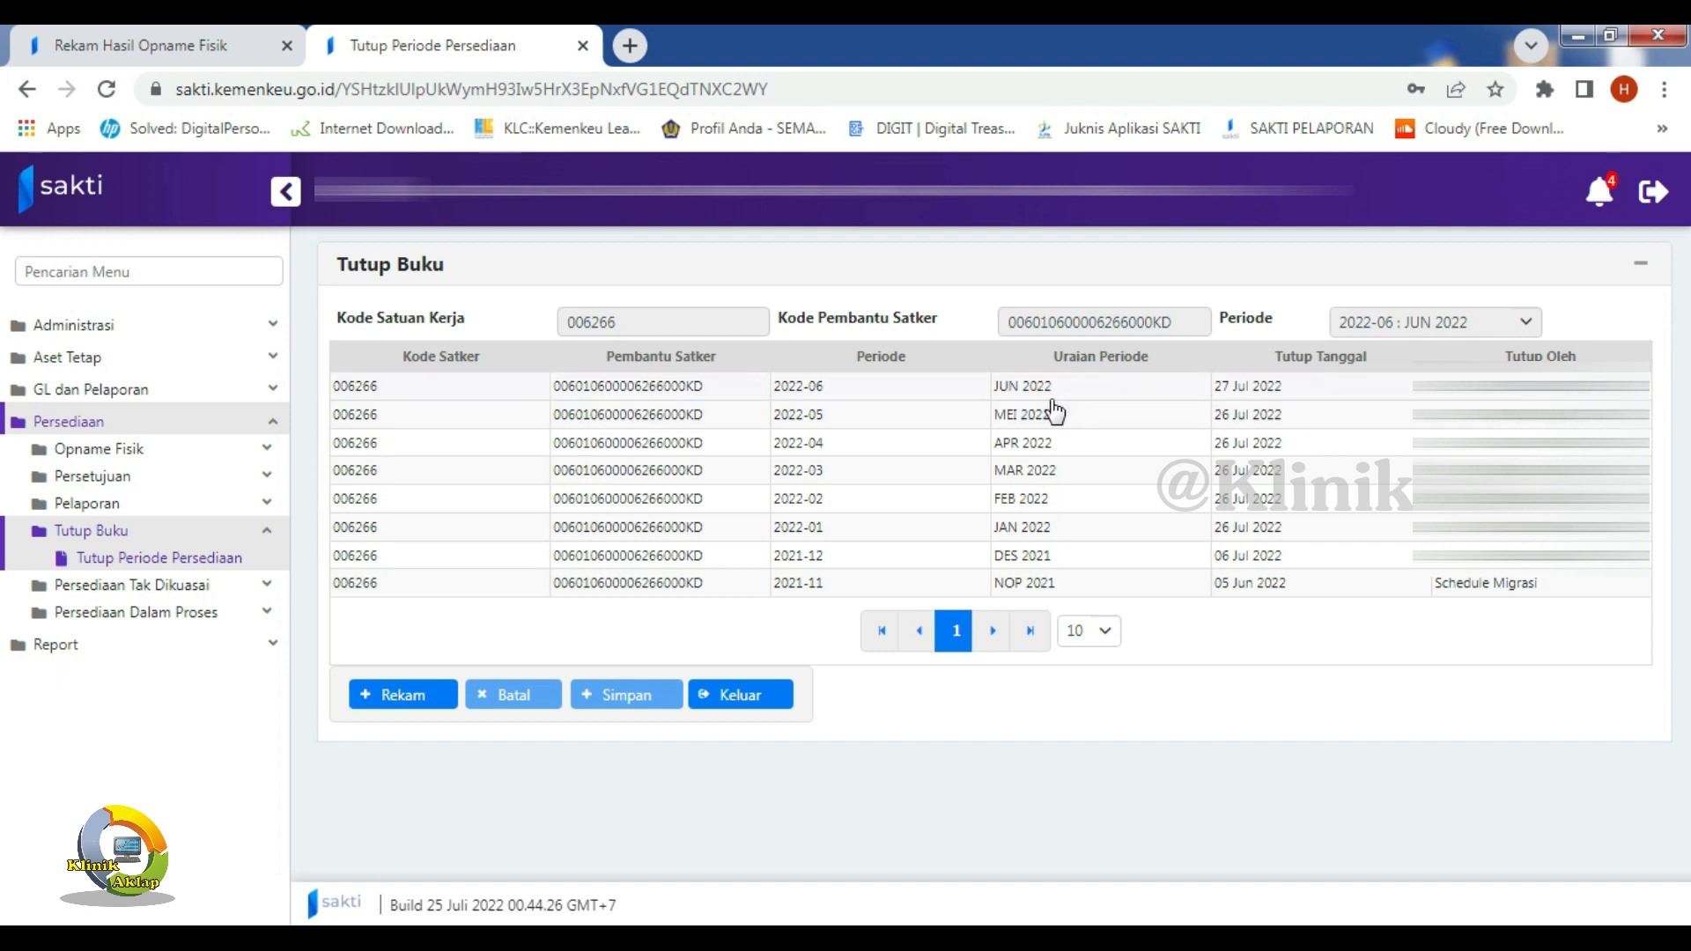
pyautogui.click(761, 697)
pyautogui.click(902, 592)
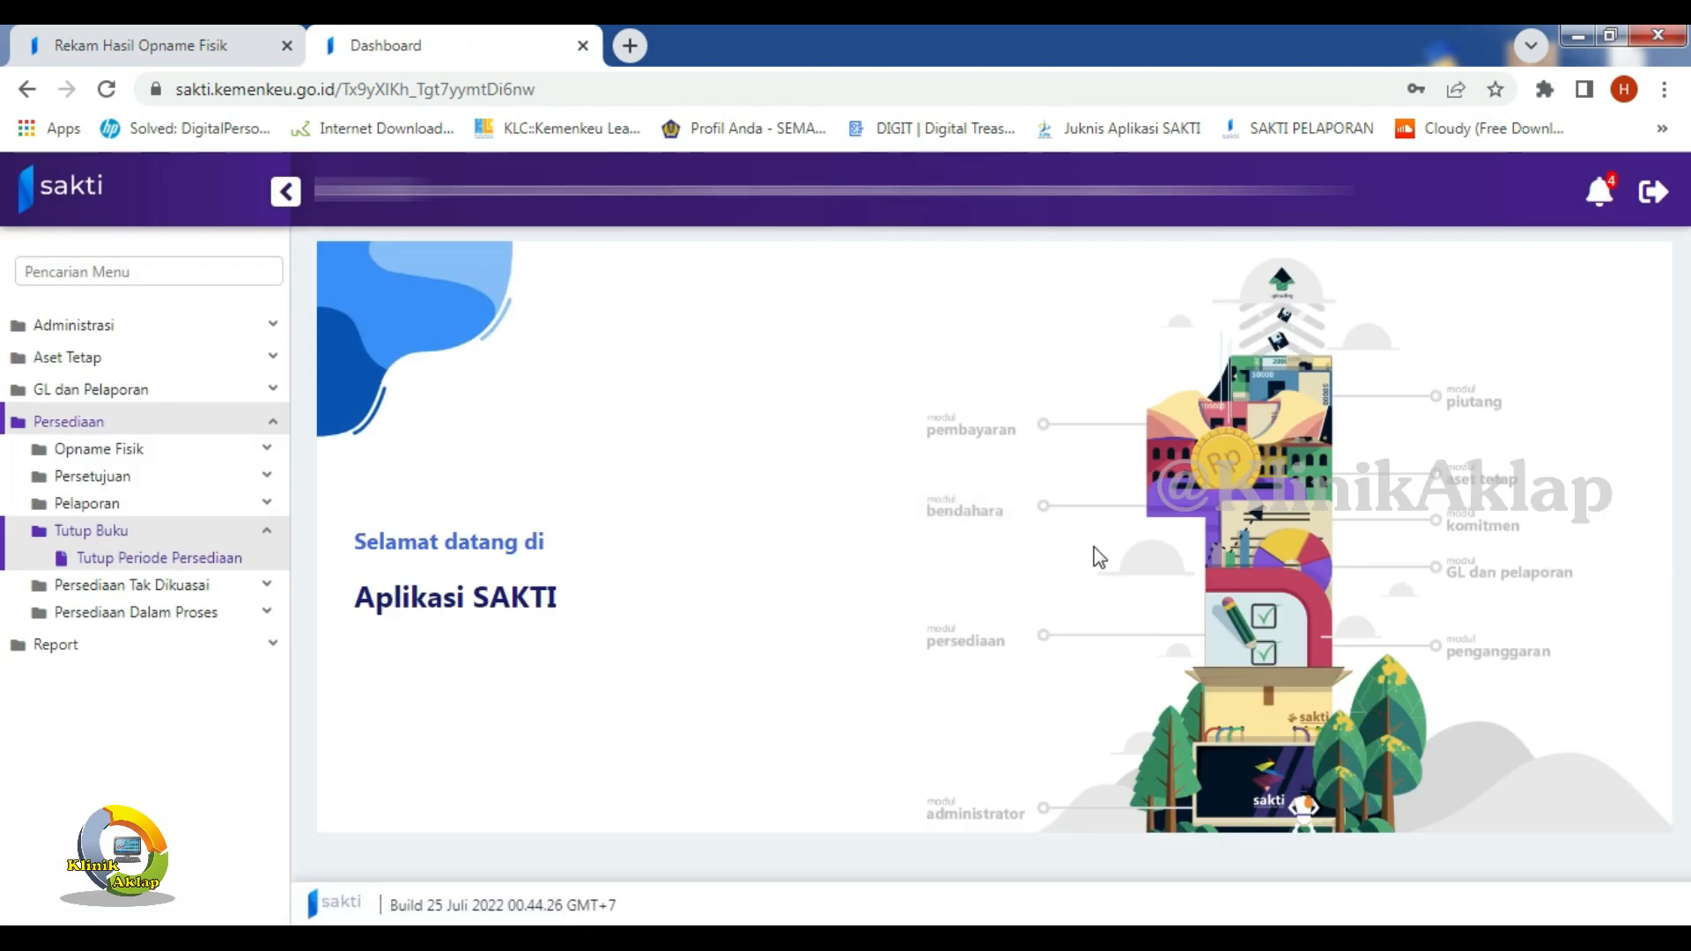
# - Switch to the other SAKTI browser window and open Penutupan Periode Bulanan for Aset Tetap
pyautogui.click(1583, 34)
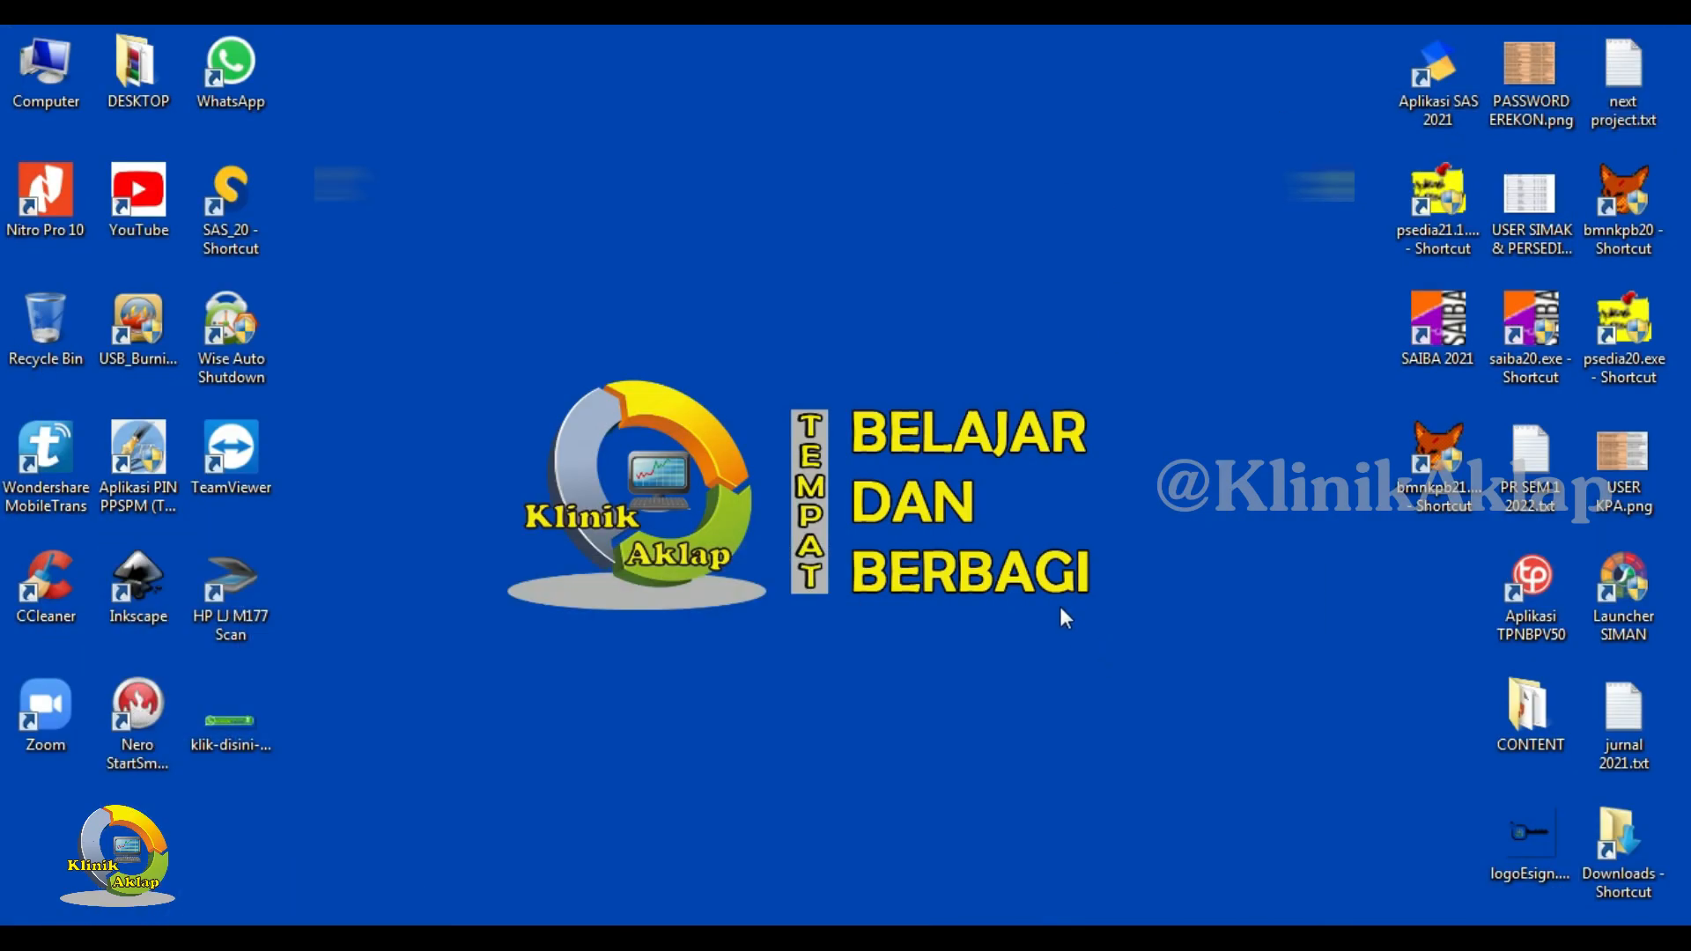
pyautogui.hotkey('alt', 'Tab')
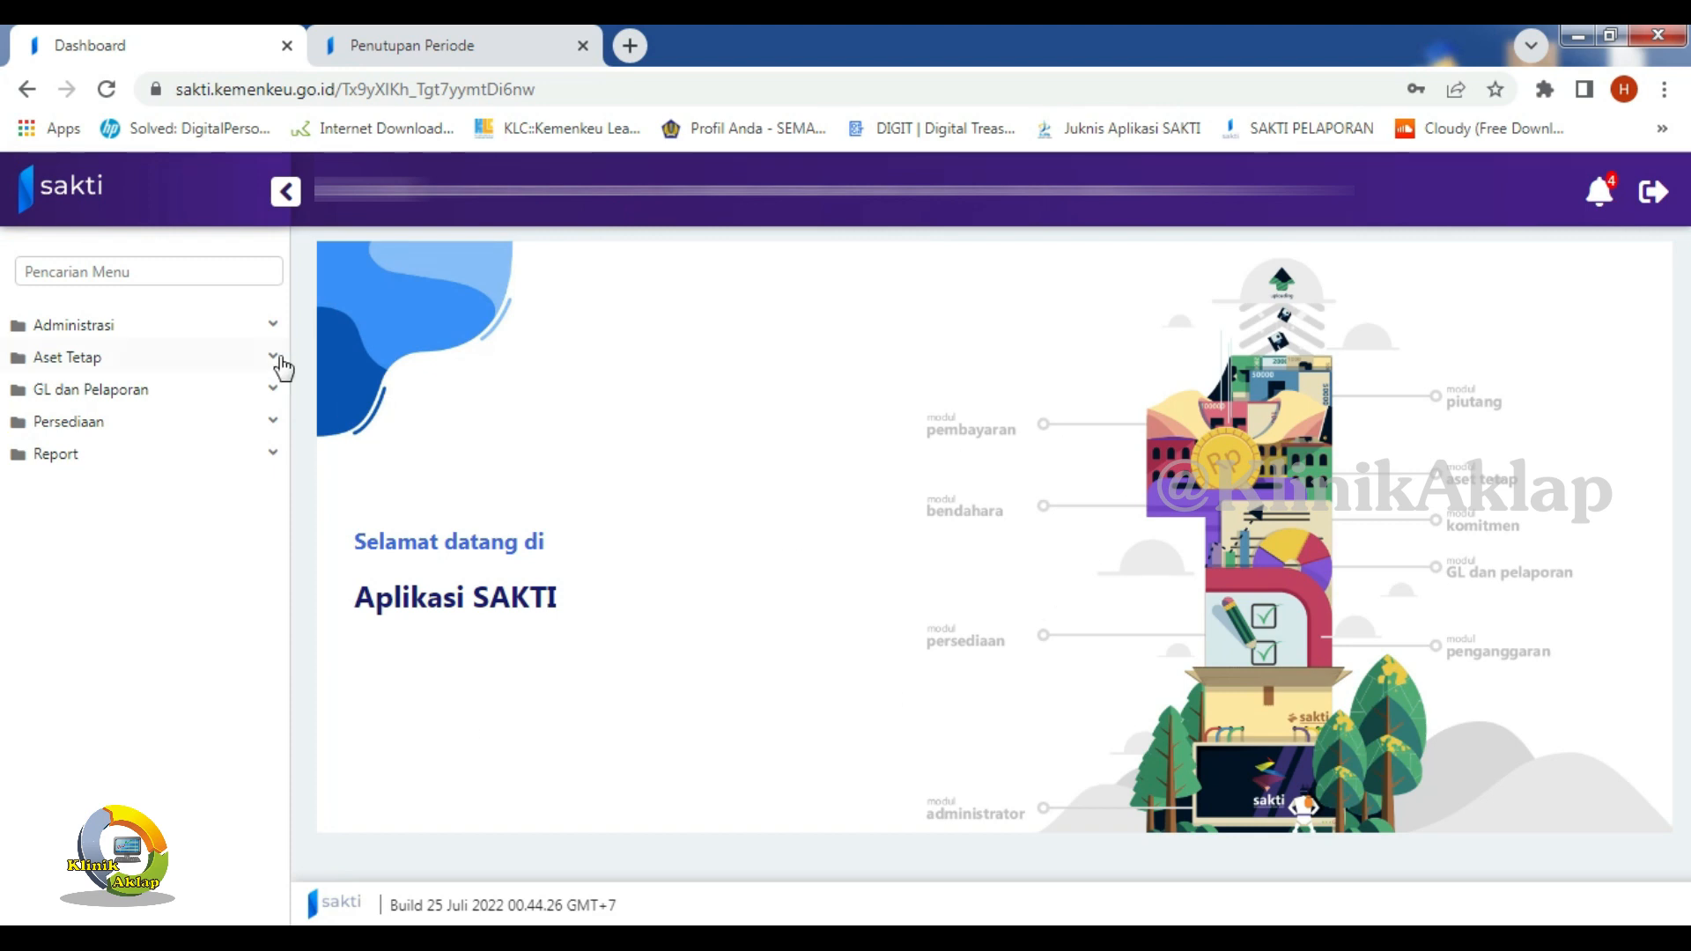
pyautogui.click(255, 354)
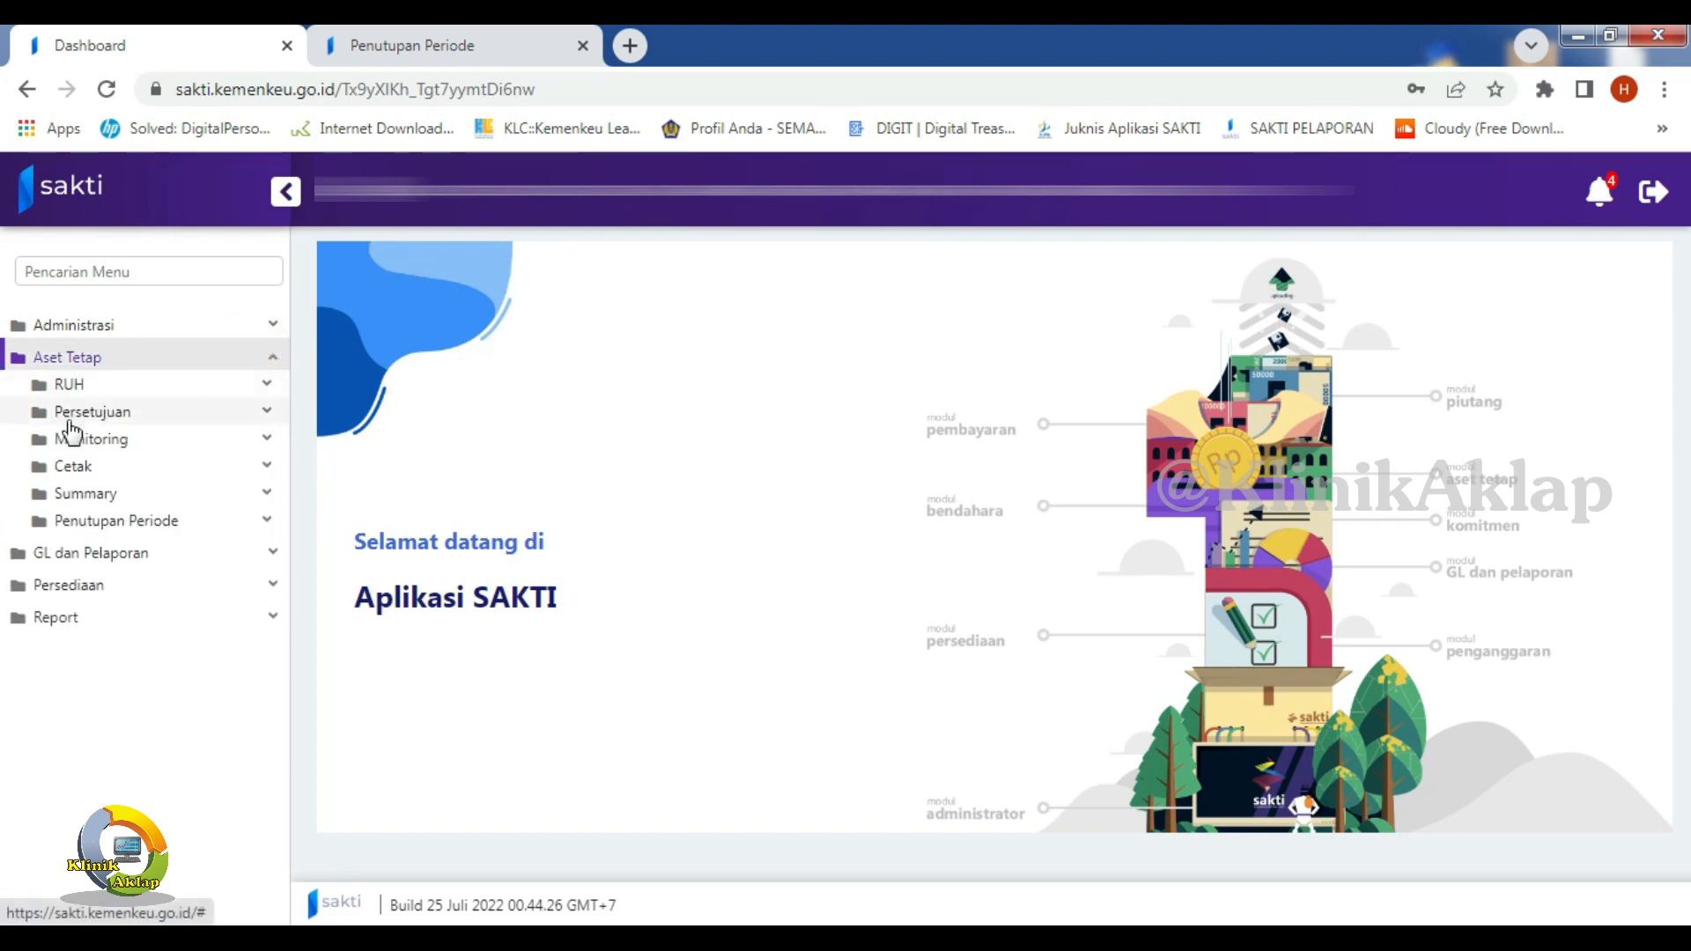
pyautogui.click(151, 518)
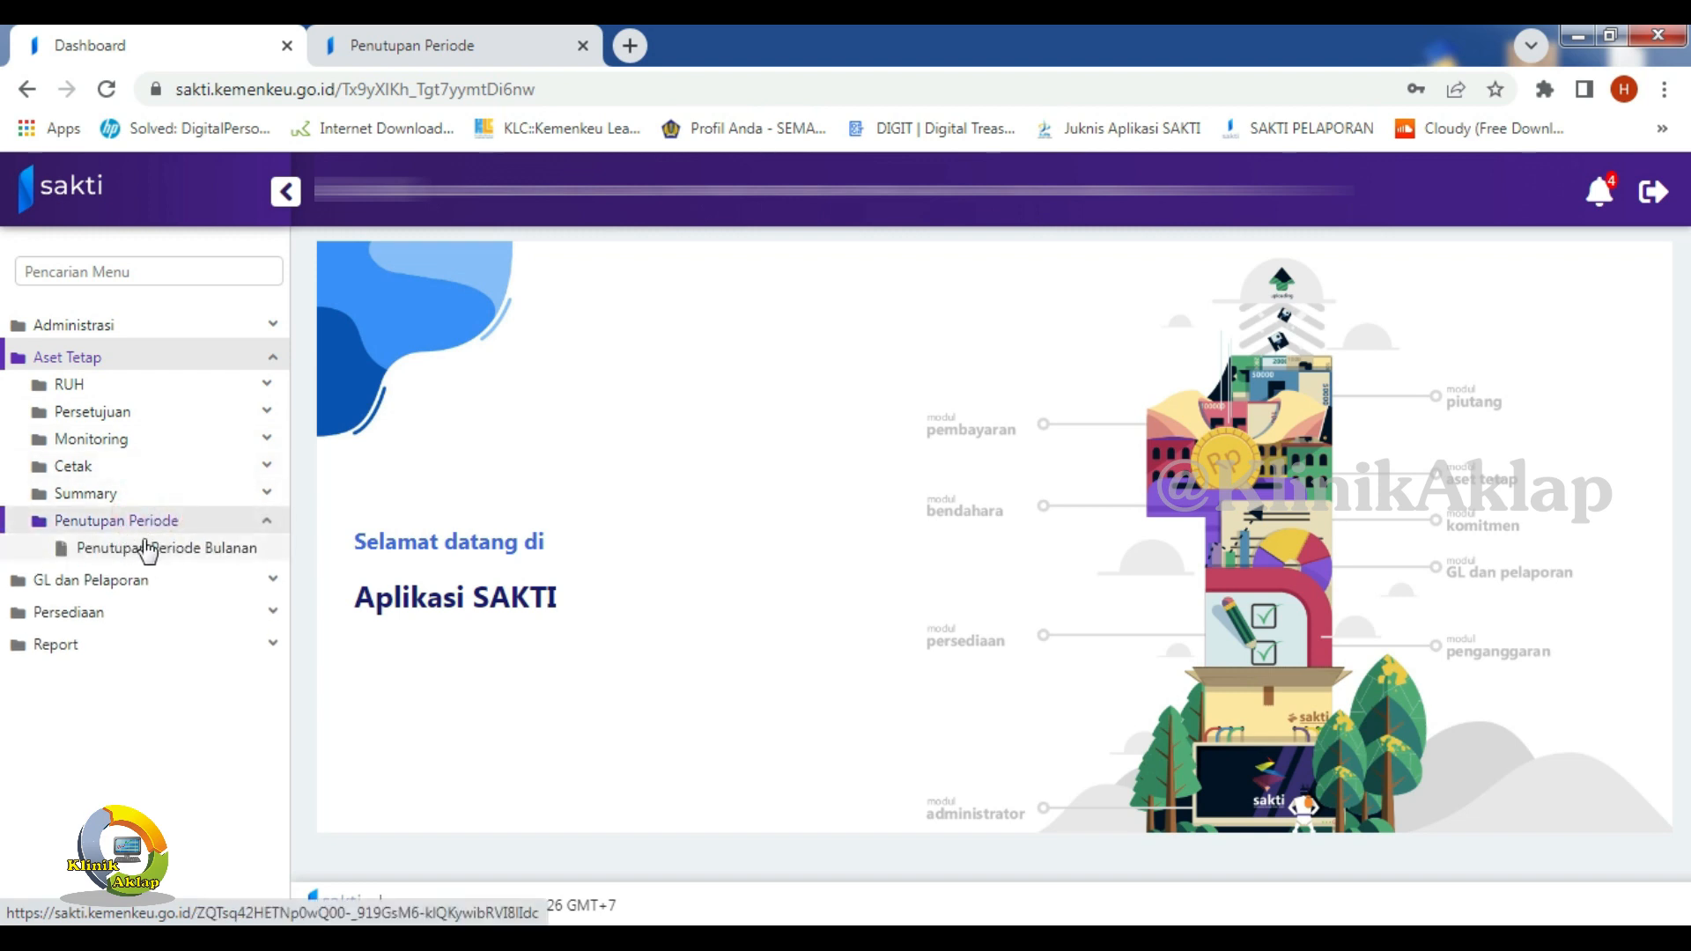
pyautogui.click(144, 548)
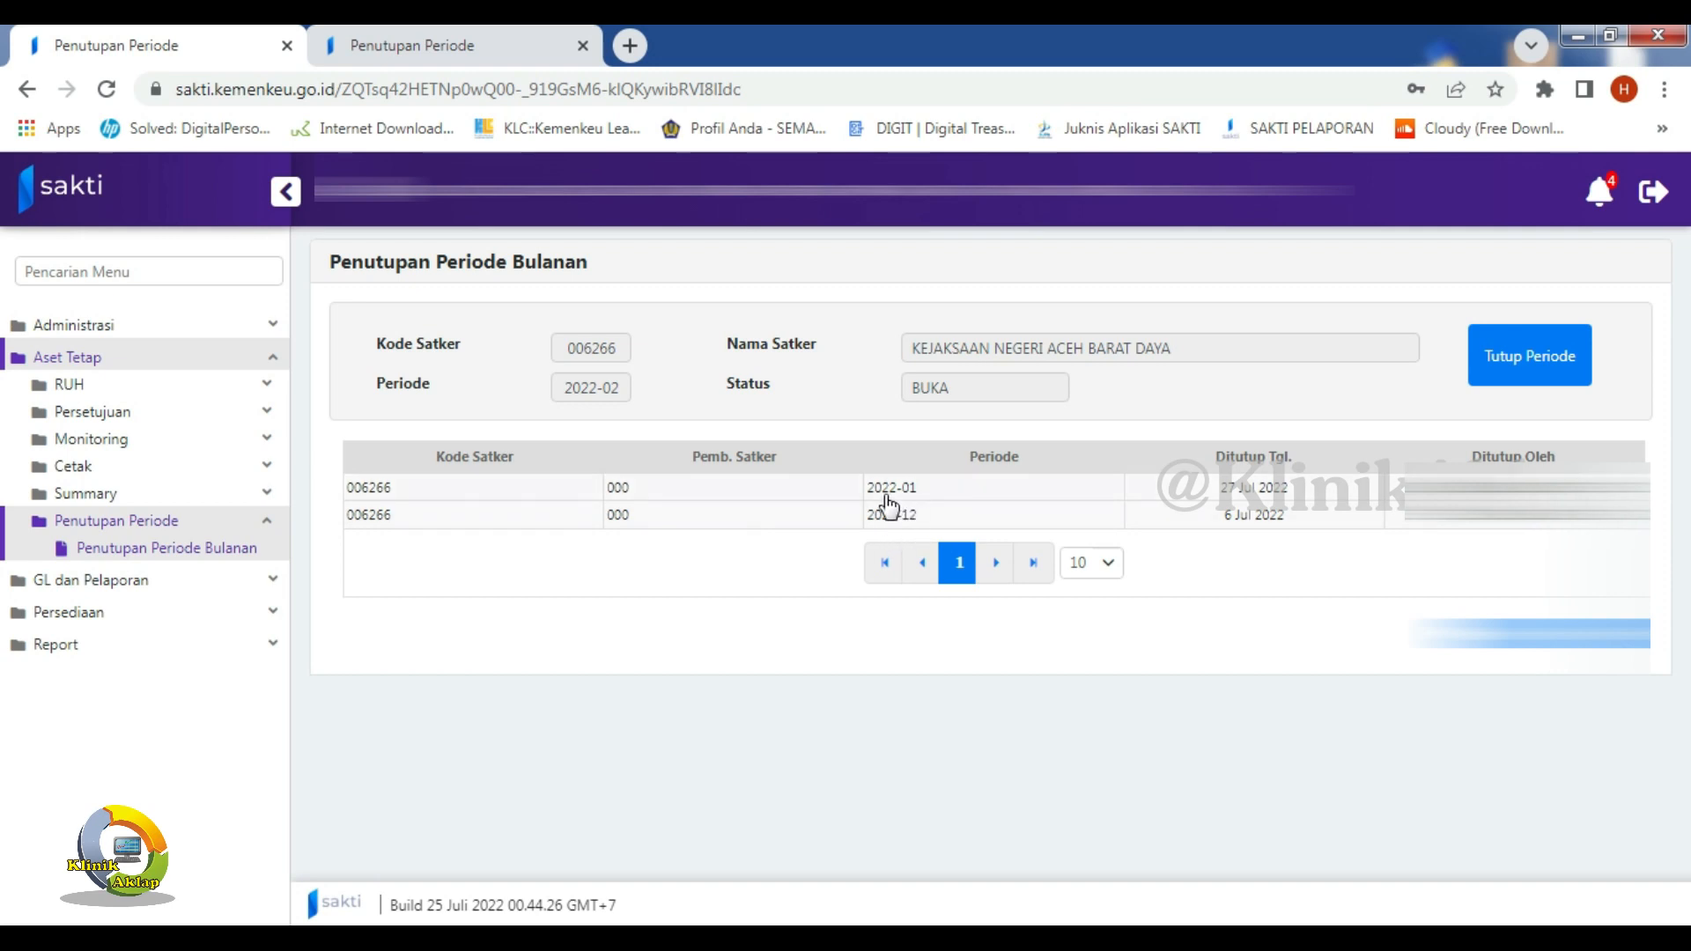
# - Close the fixed asset periods 2022-02 through 2022-05 one after another, confirming each closure
pyautogui.click(1544, 355)
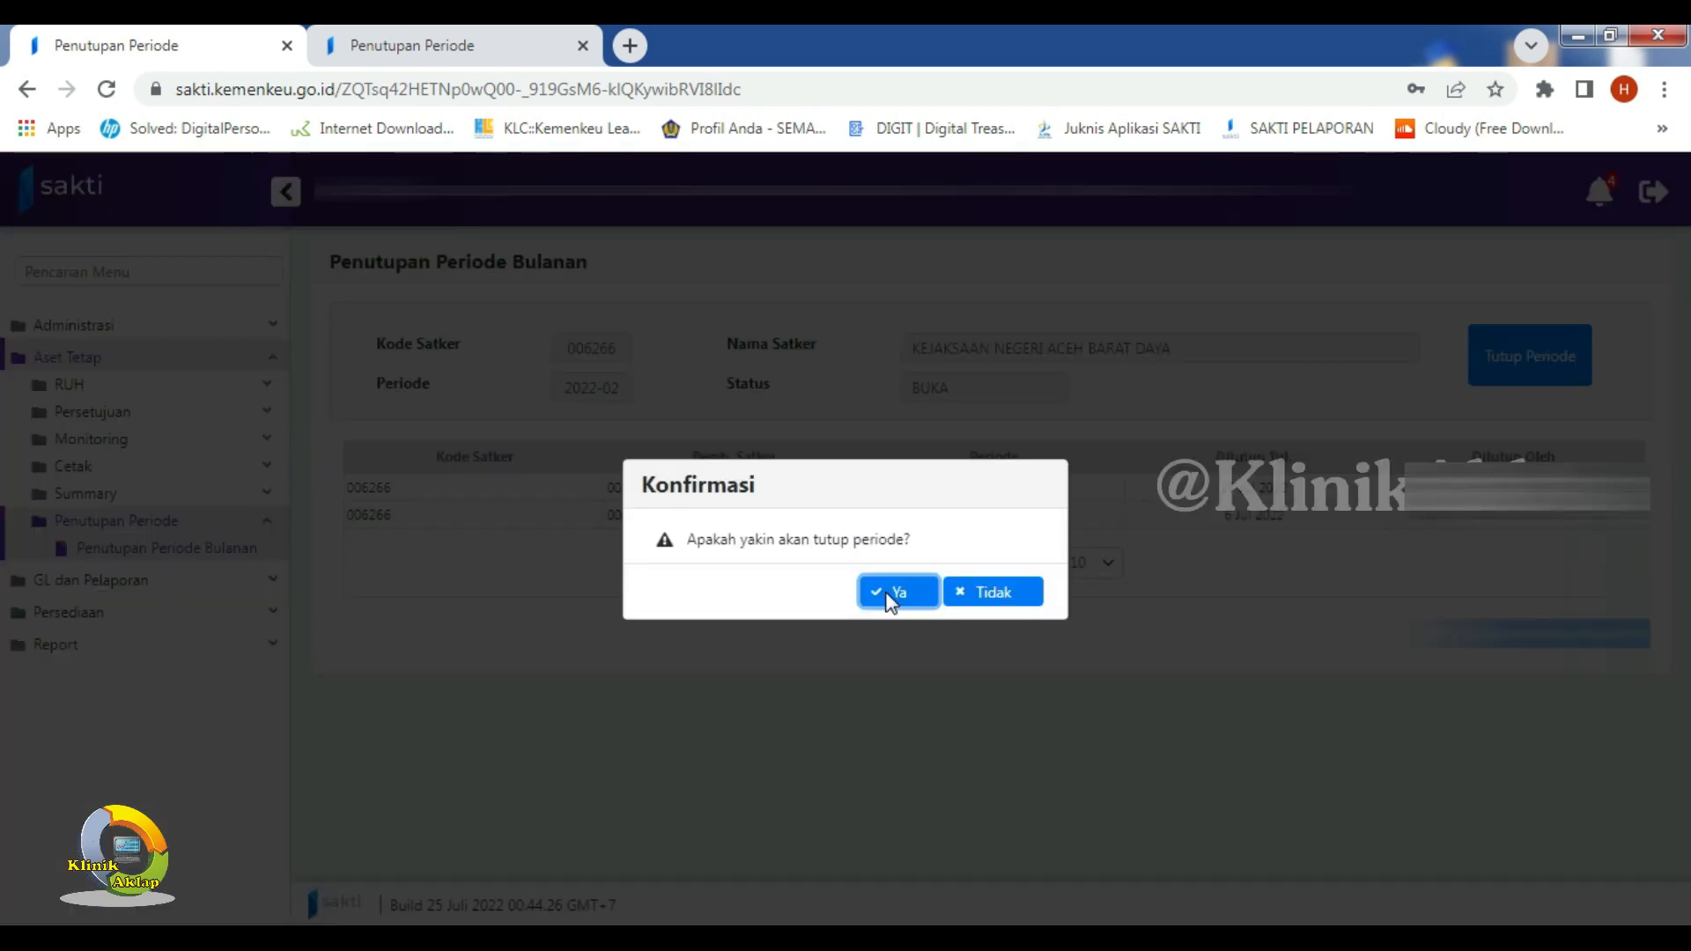
pyautogui.click(889, 595)
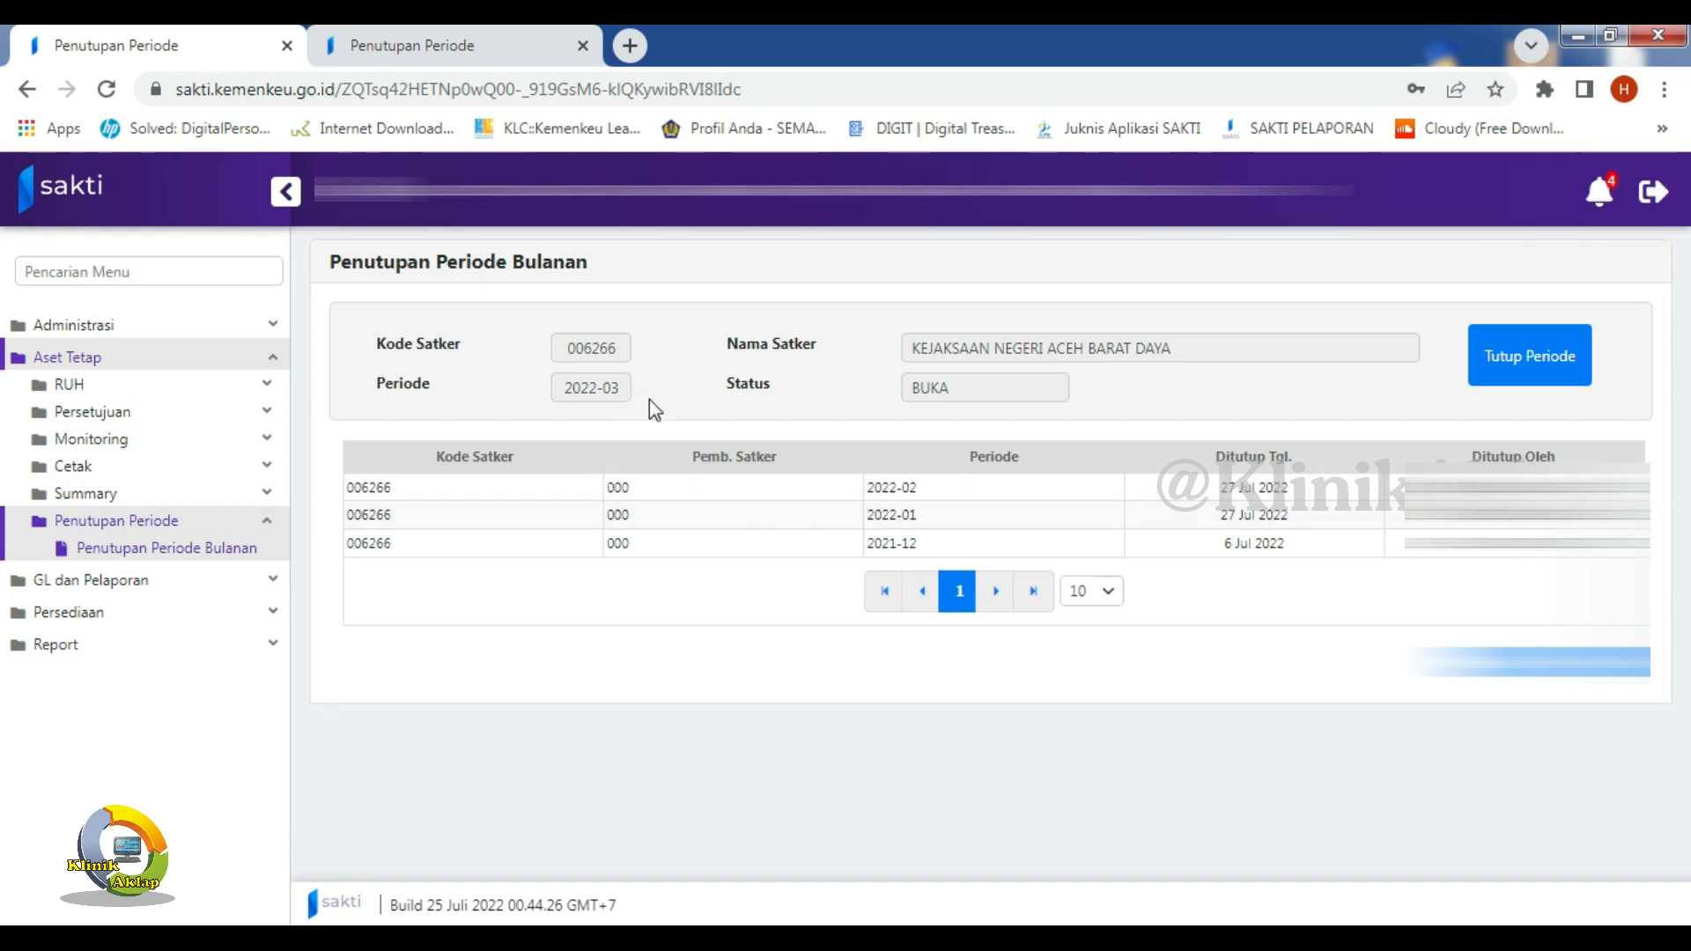
pyautogui.click(1529, 355)
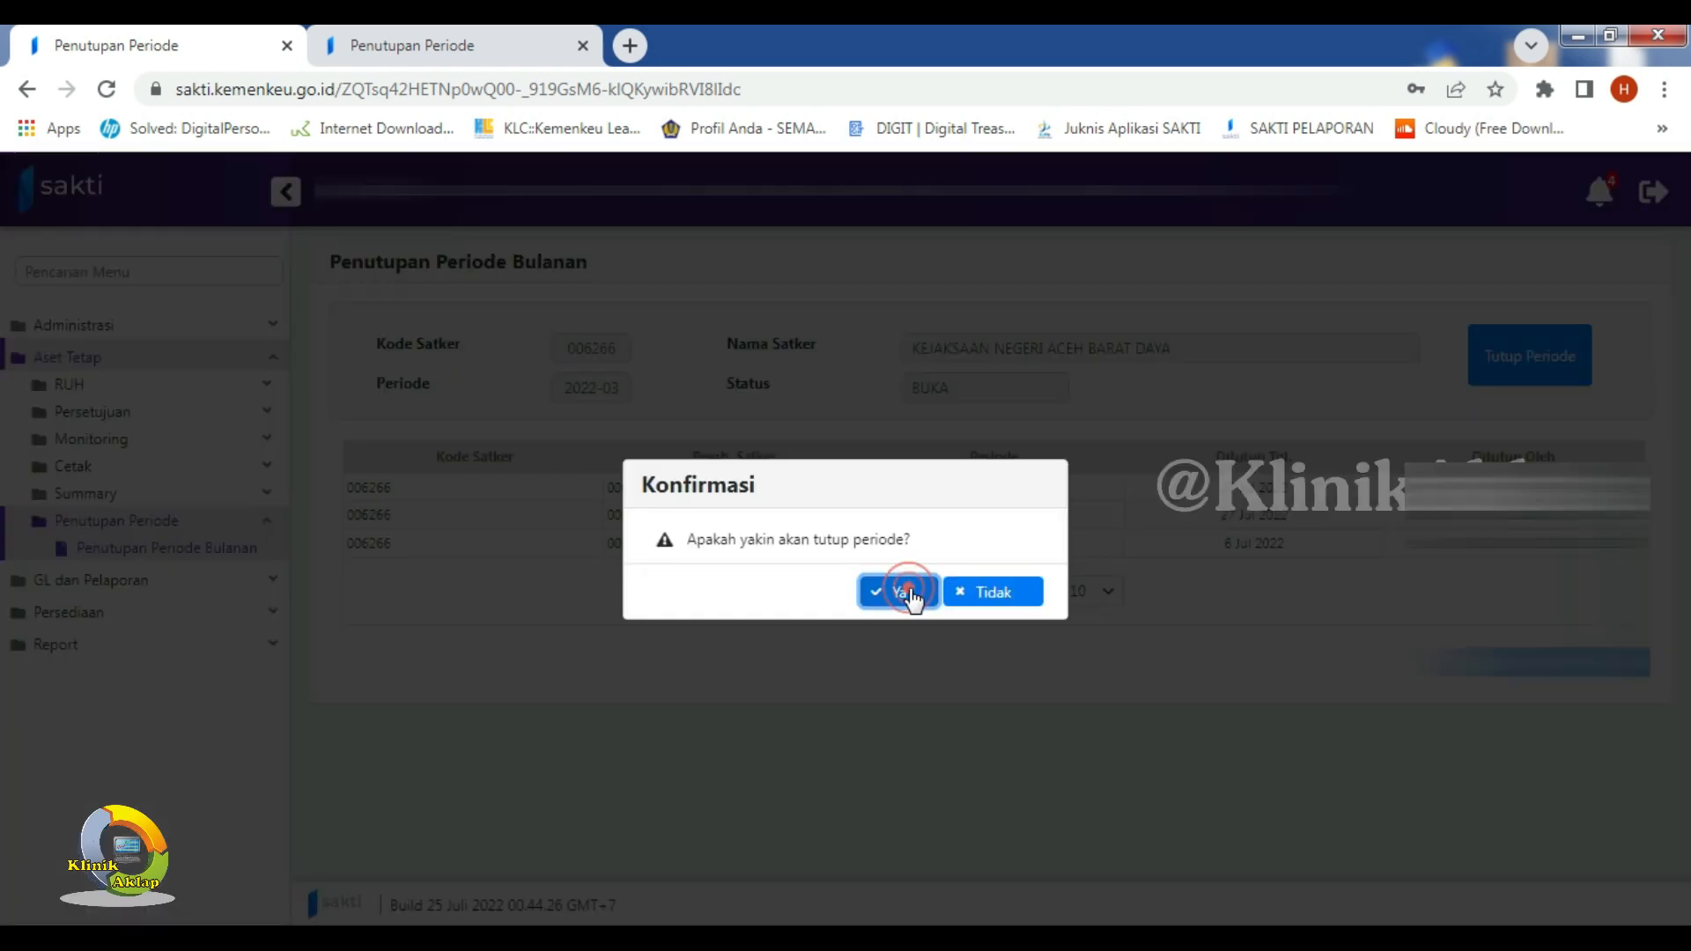
pyautogui.click(907, 590)
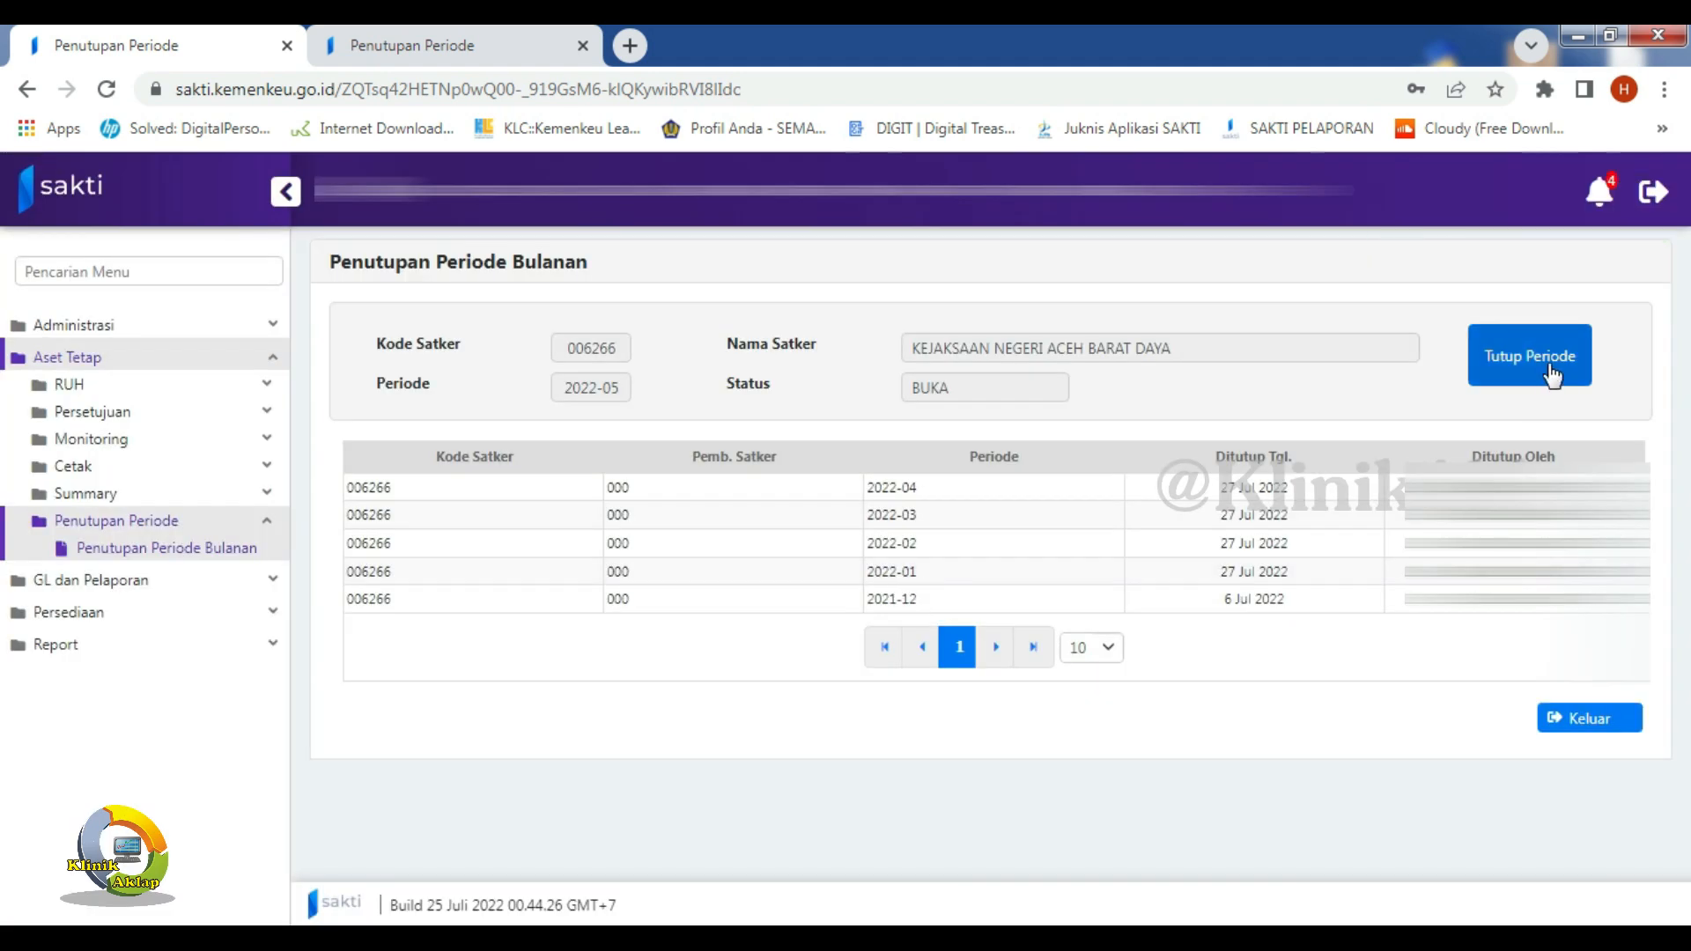
pyautogui.click(1551, 375)
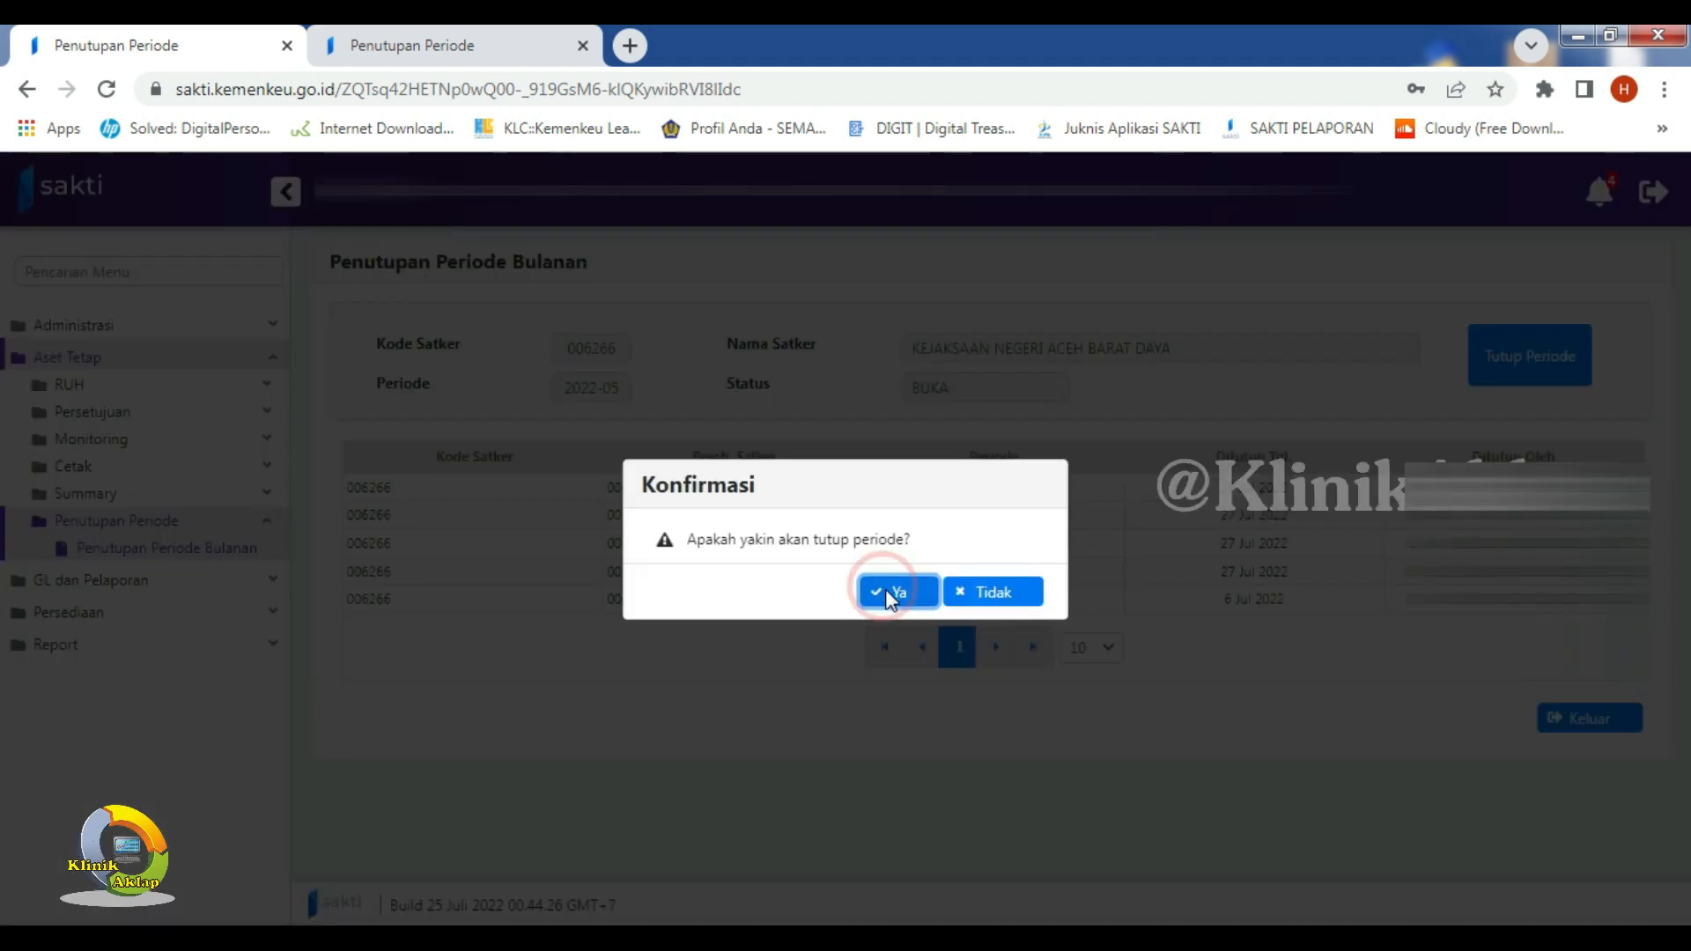
pyautogui.click(887, 590)
# - Close the fixed asset period 2022-06, accepting the depreciation calculation and the irreversible closure
pyautogui.click(1543, 379)
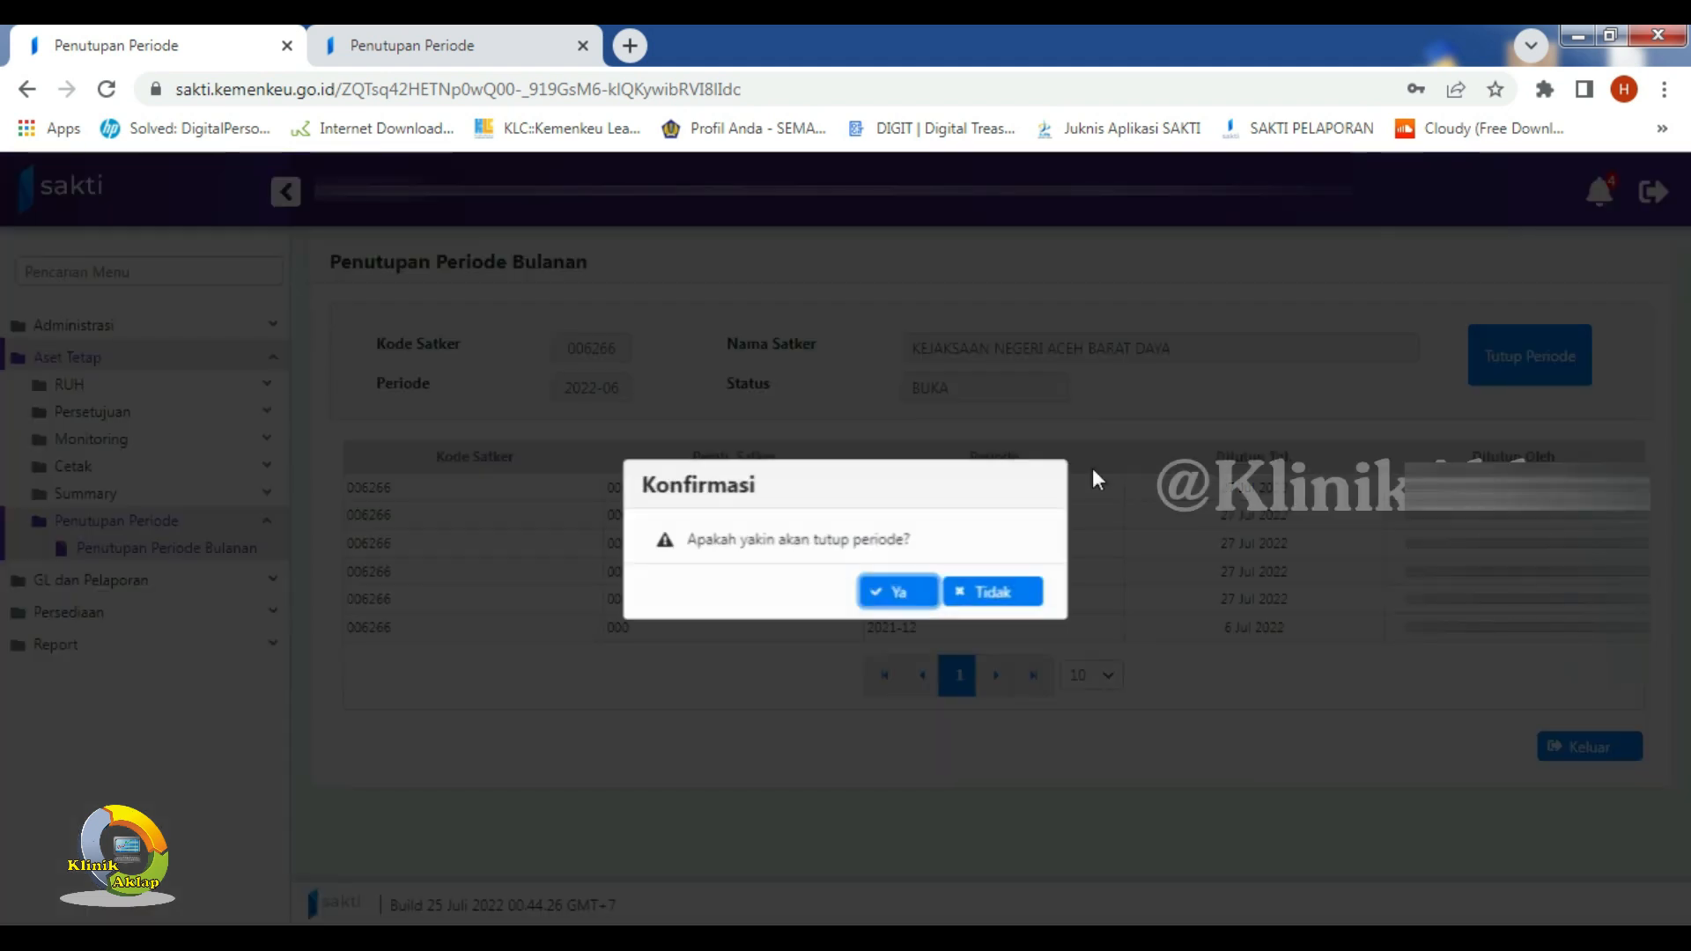
pyautogui.click(892, 587)
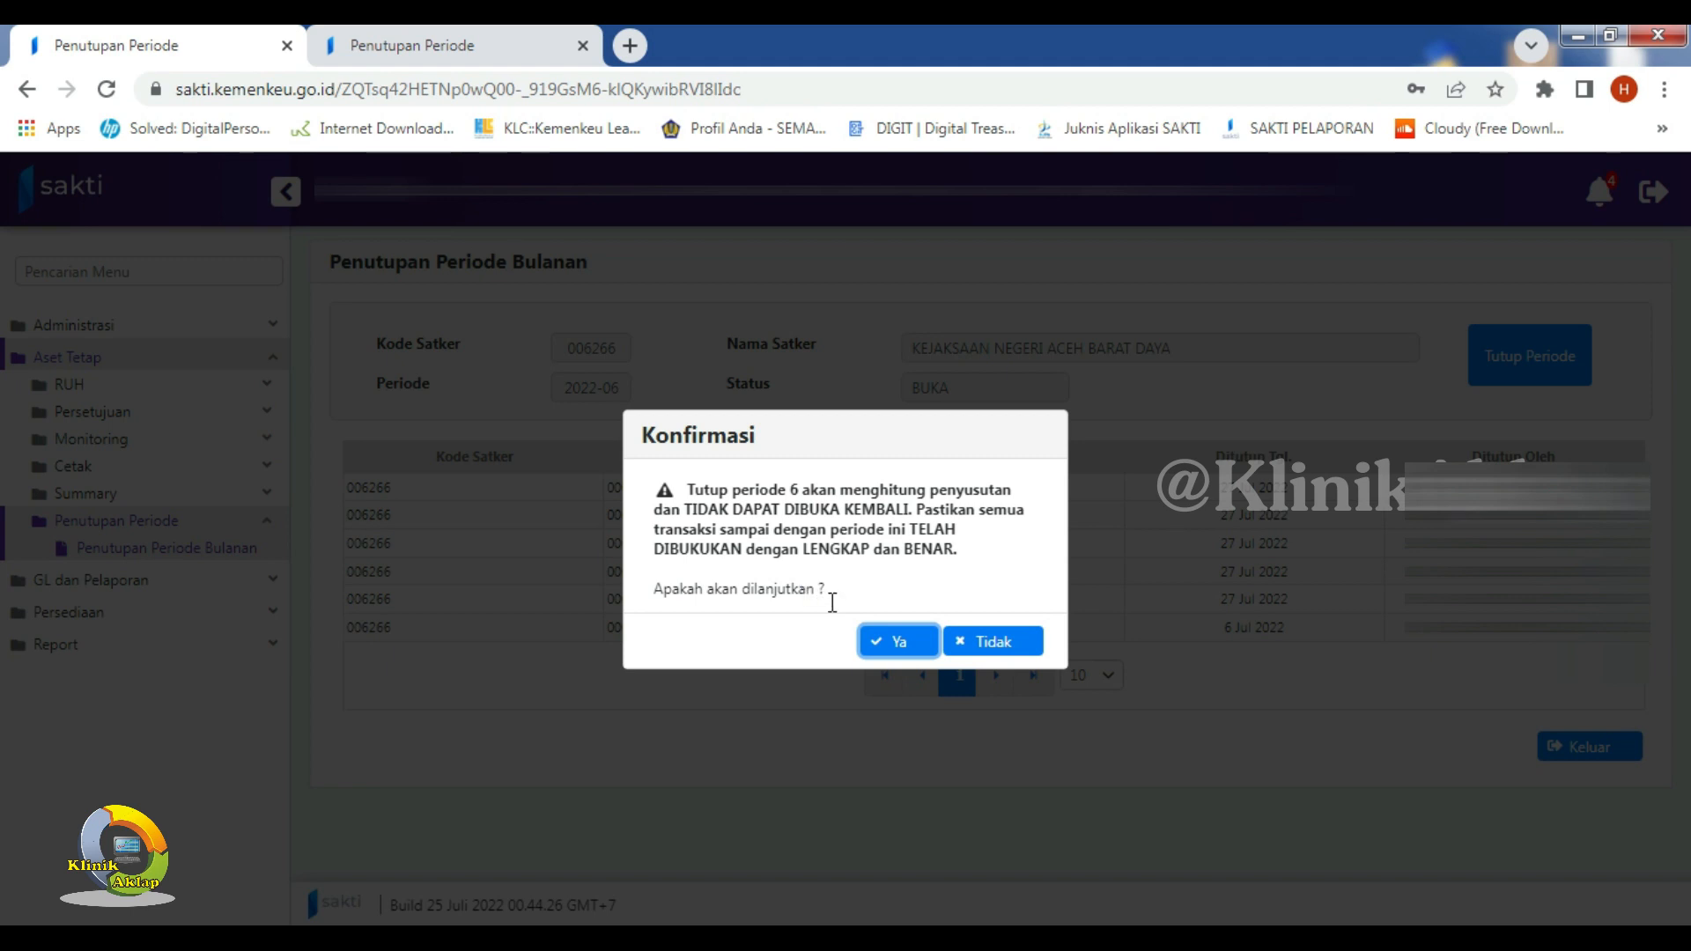
pyautogui.click(899, 645)
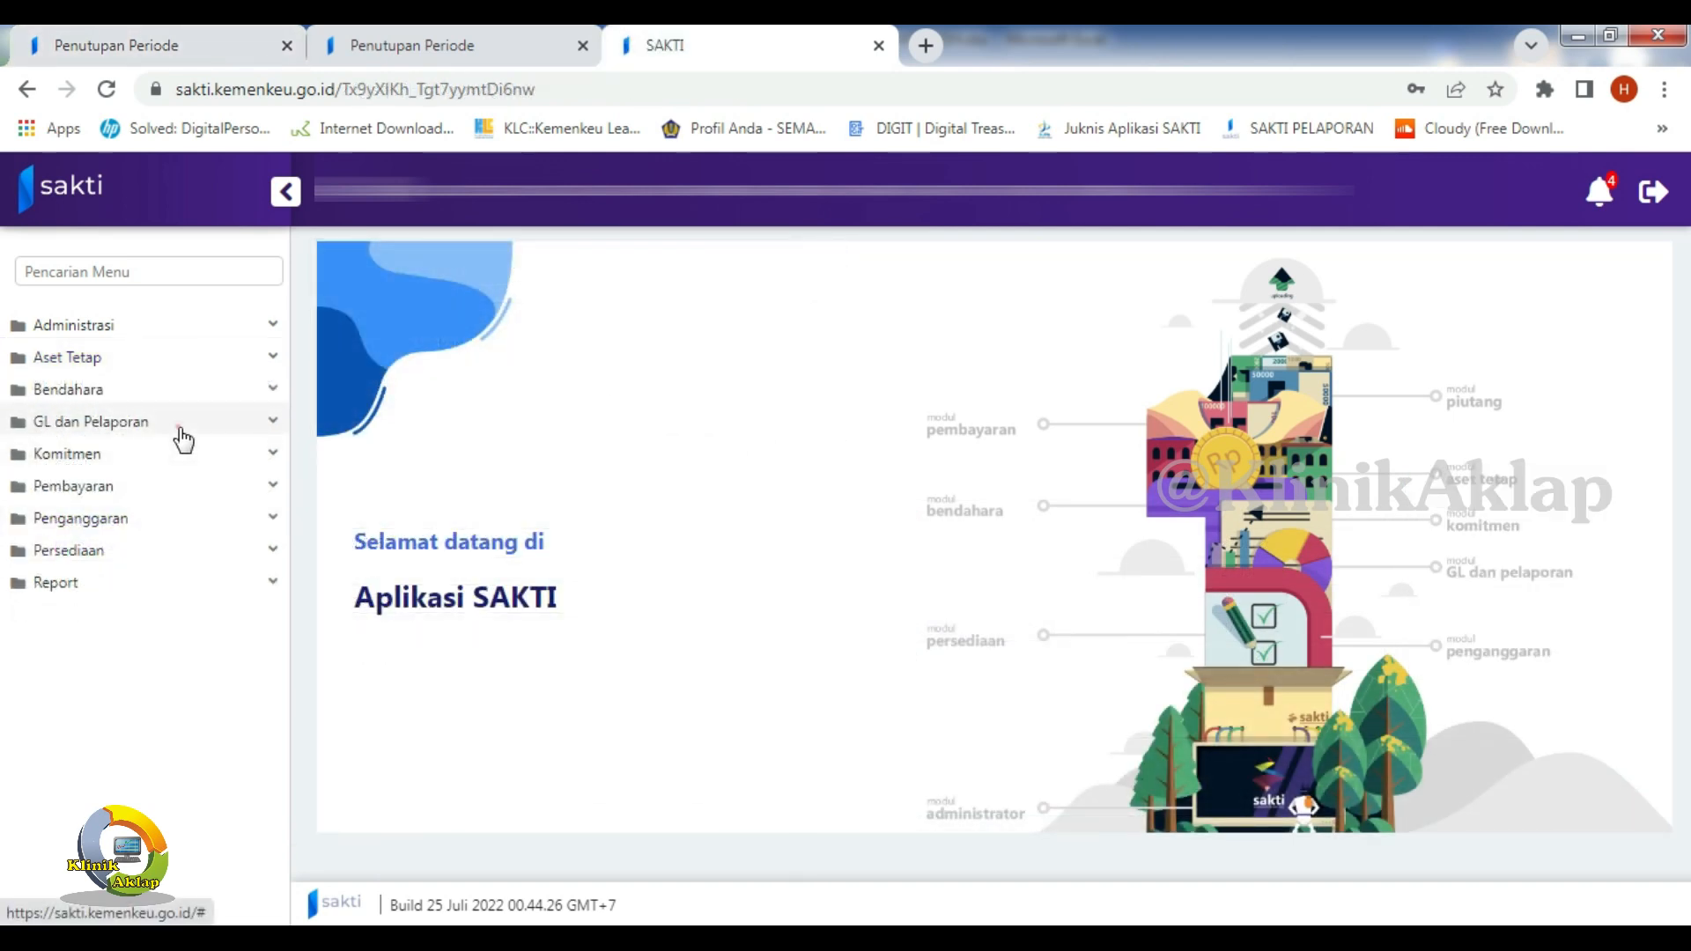
# - Review the module closings for FEB 2022, APR 2022 and JUN 2022 in Monitoring Tutup Transaksi of GL dan Pelaporan
pyautogui.click(182, 435)
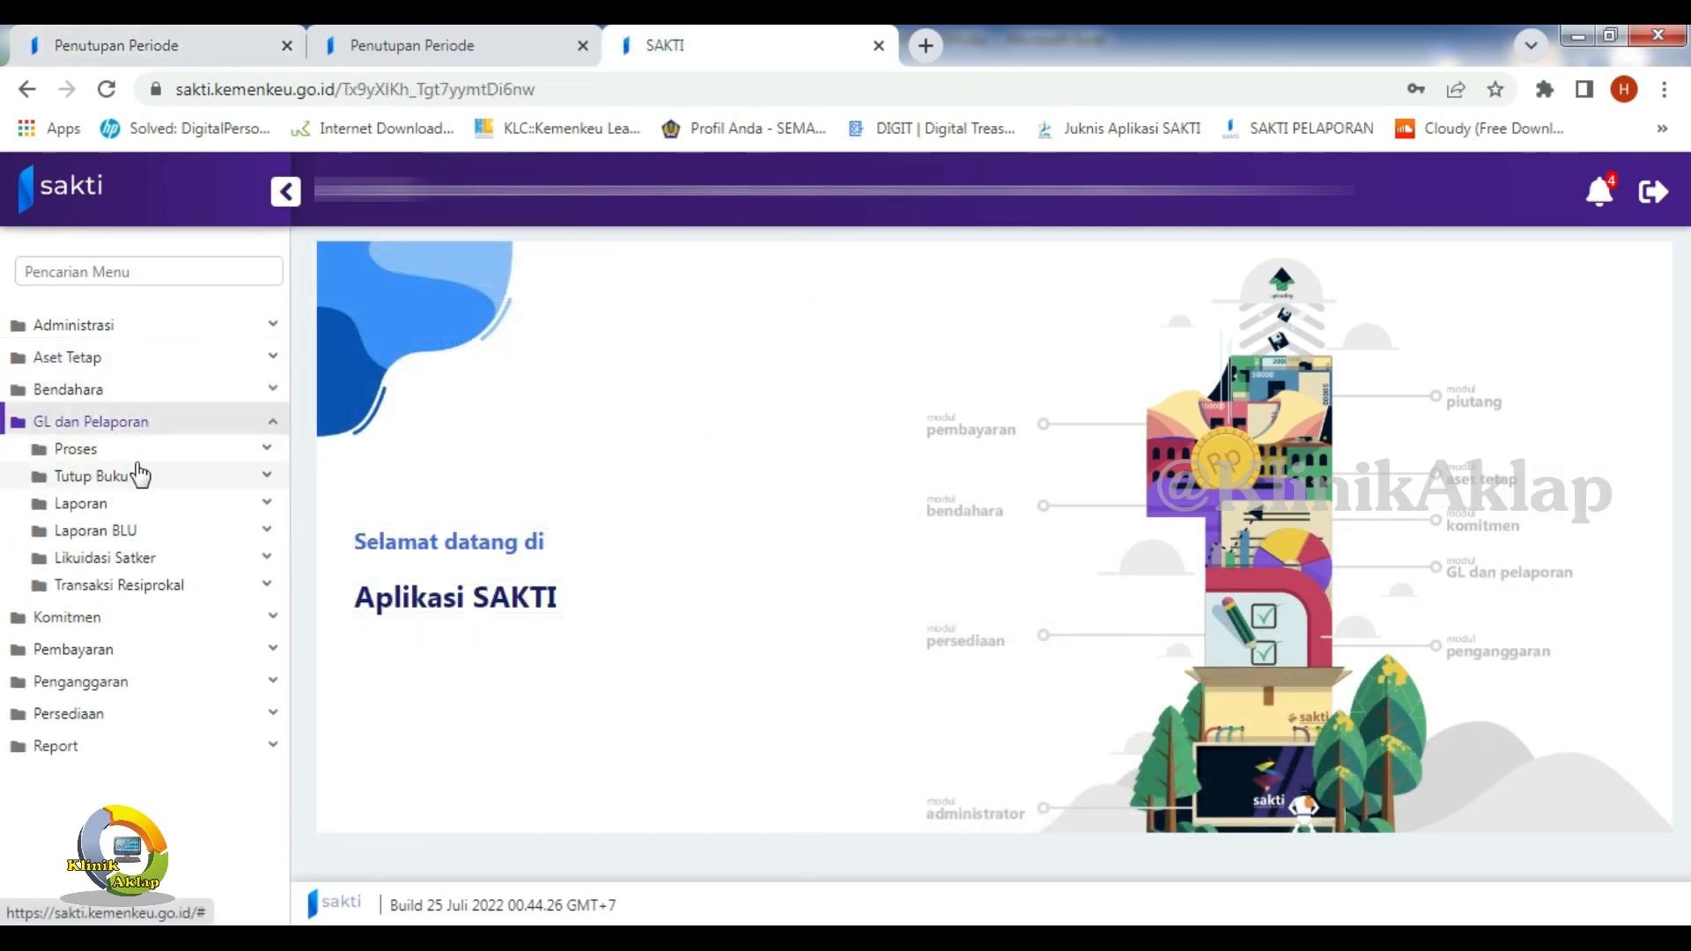
pyautogui.click(143, 475)
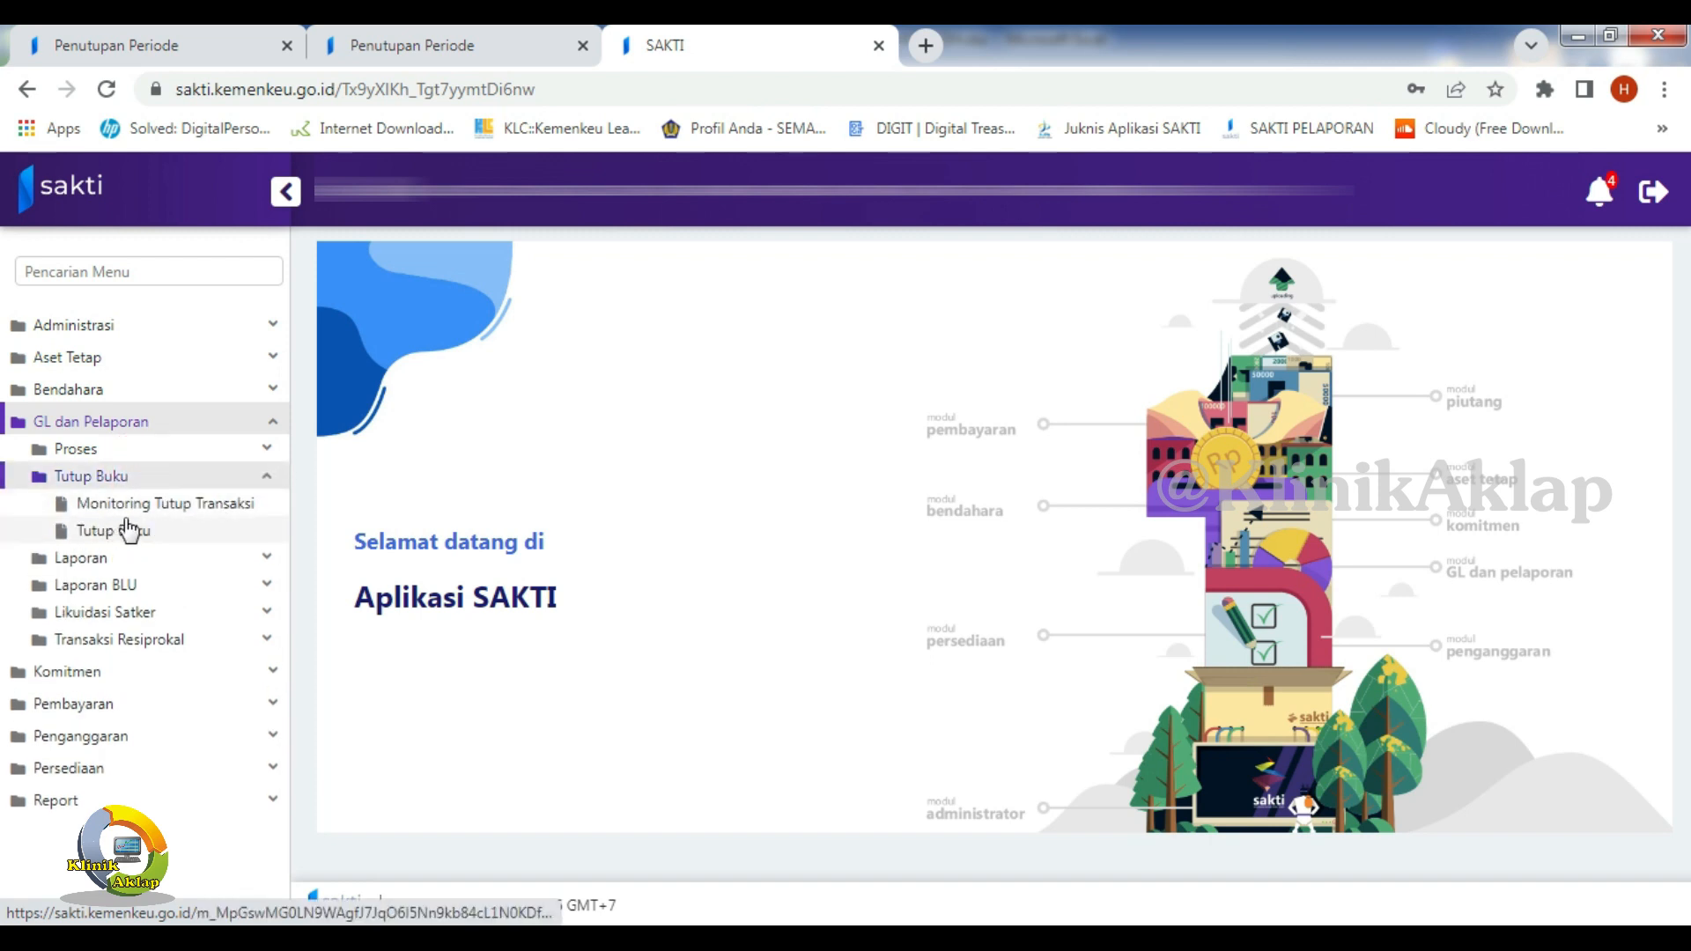
pyautogui.click(162, 506)
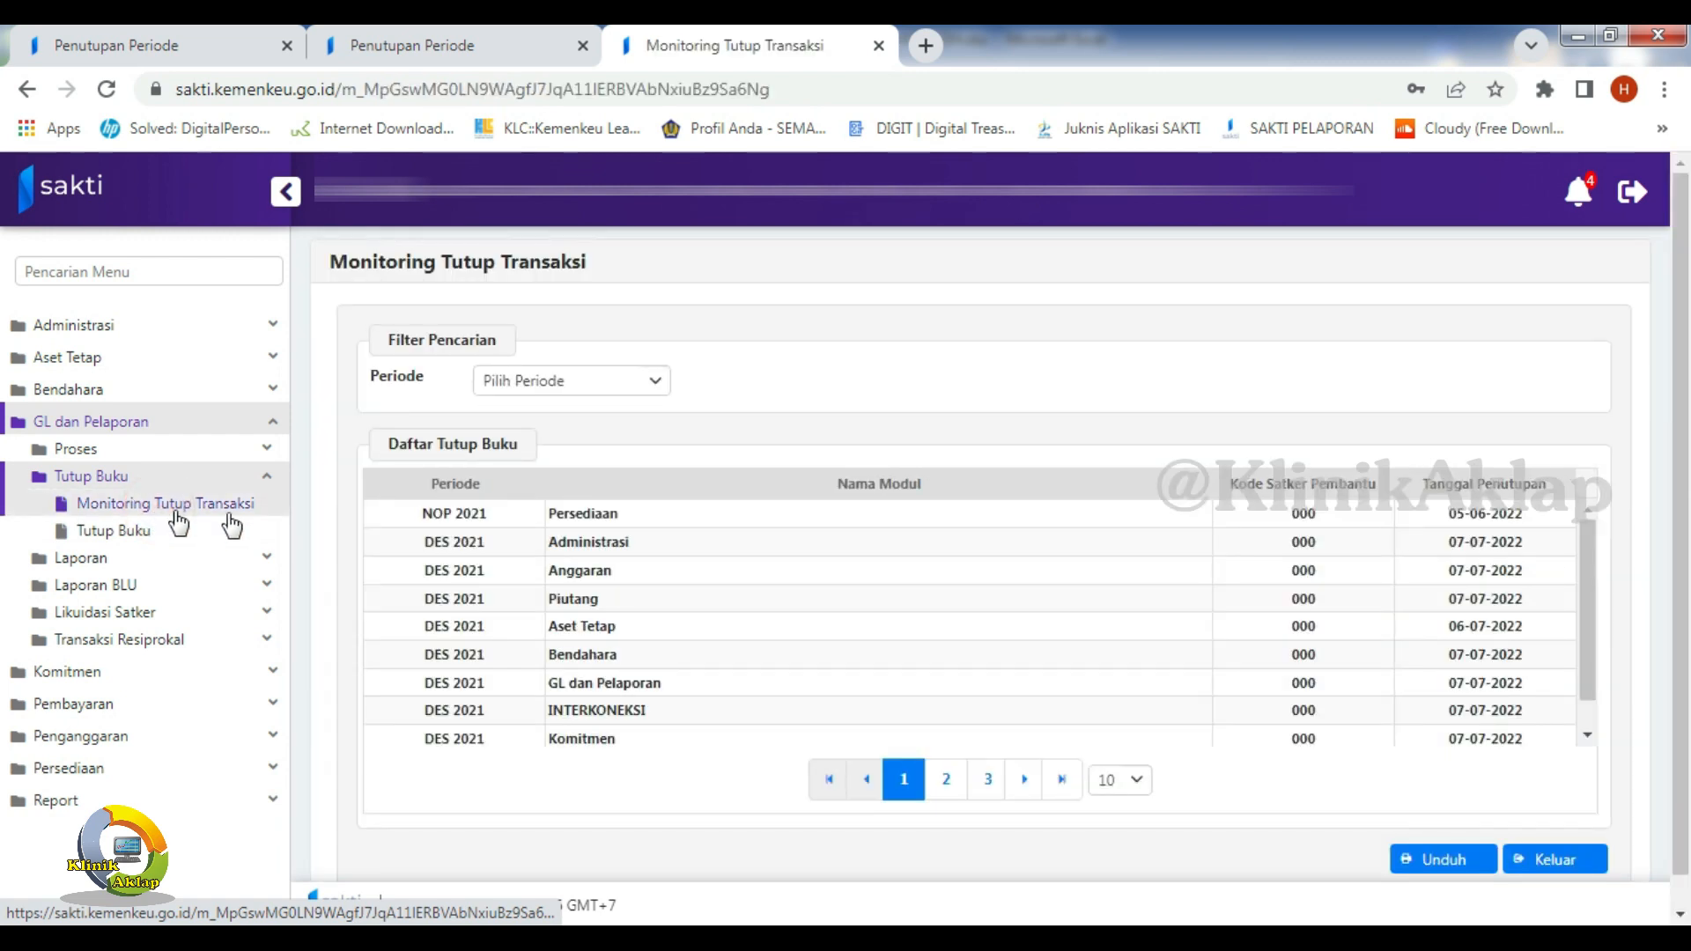
pyautogui.click(651, 379)
pyautogui.scroll(-1, 585, 547)
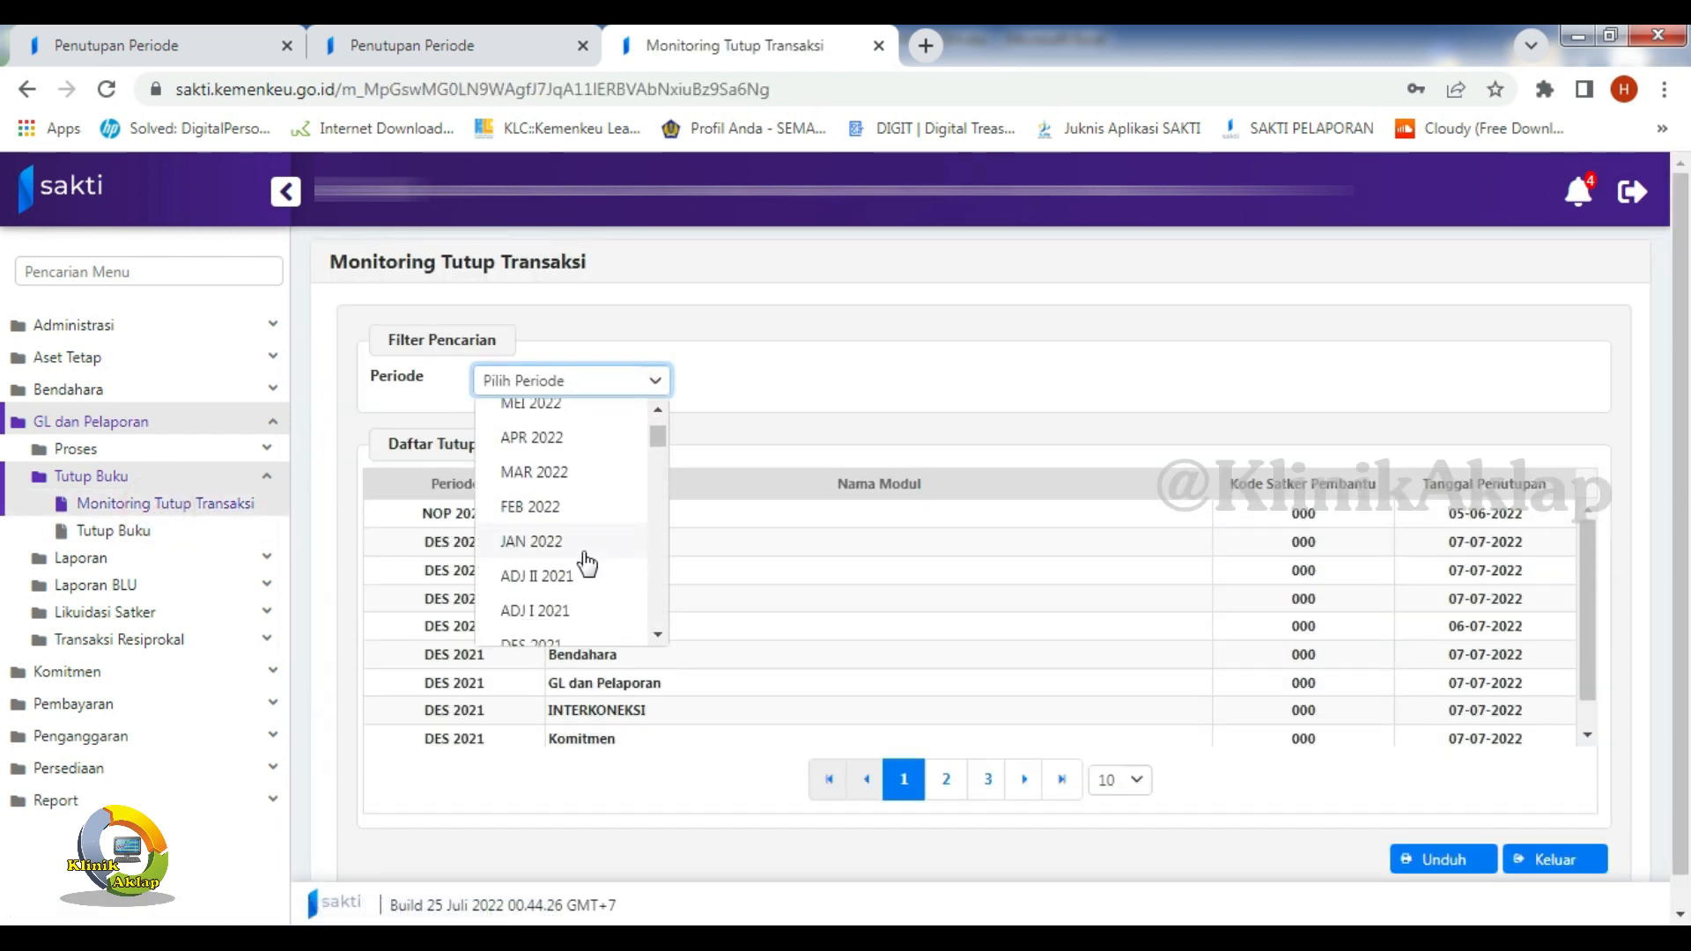
pyautogui.click(565, 508)
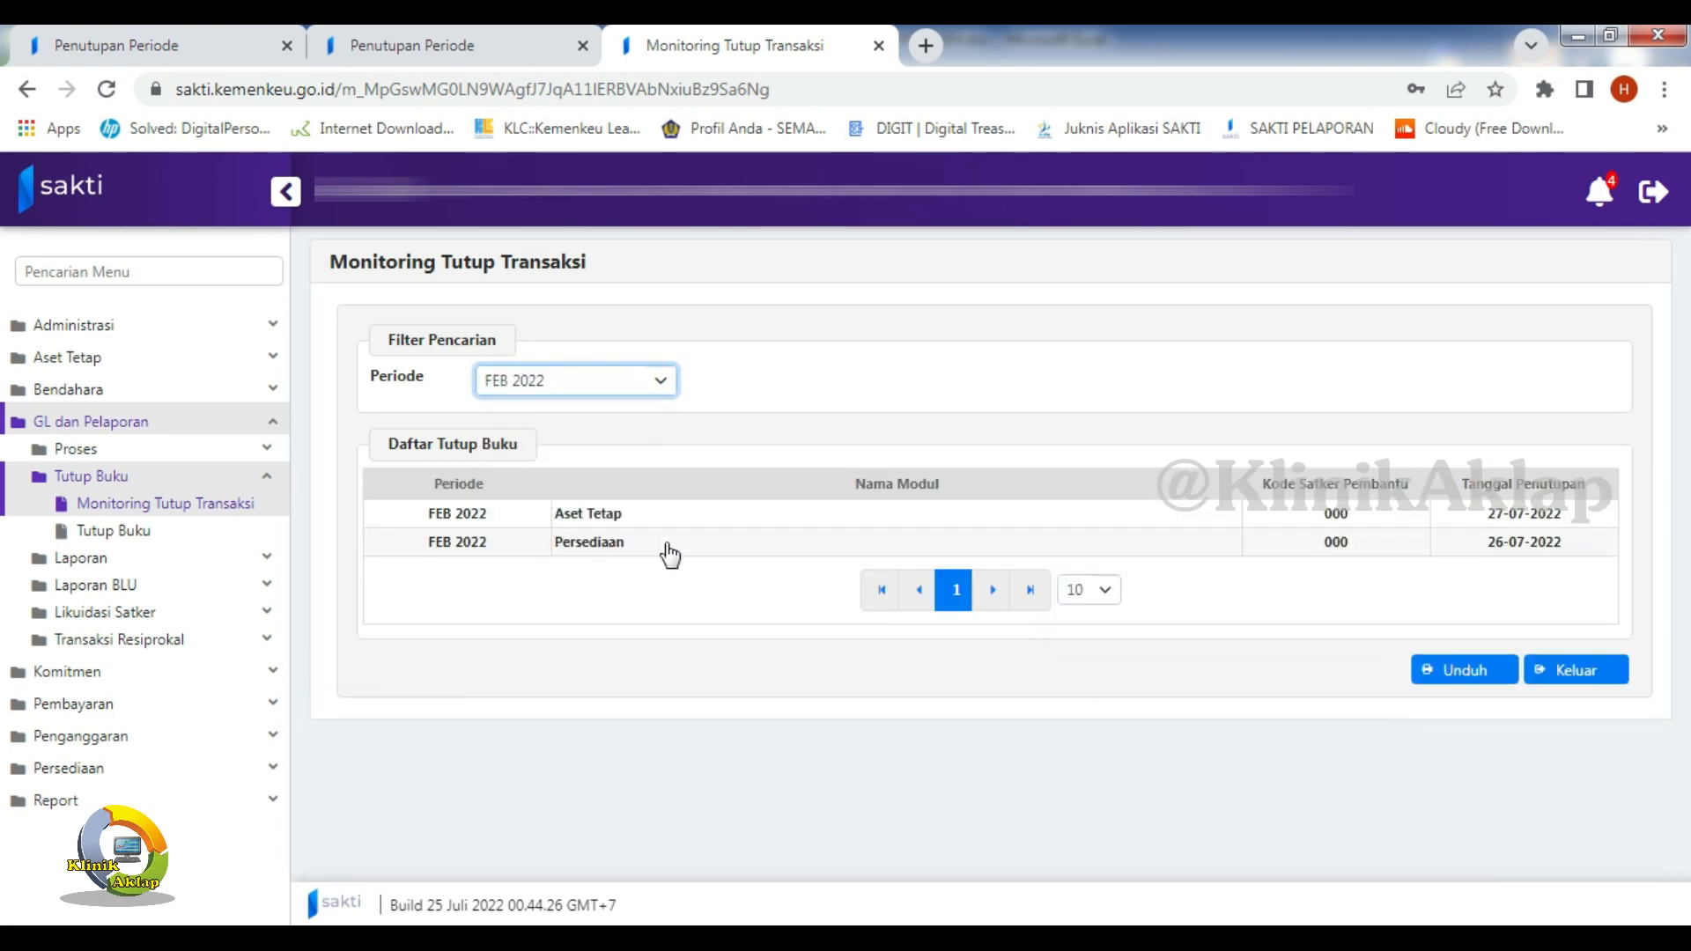
pyautogui.click(657, 383)
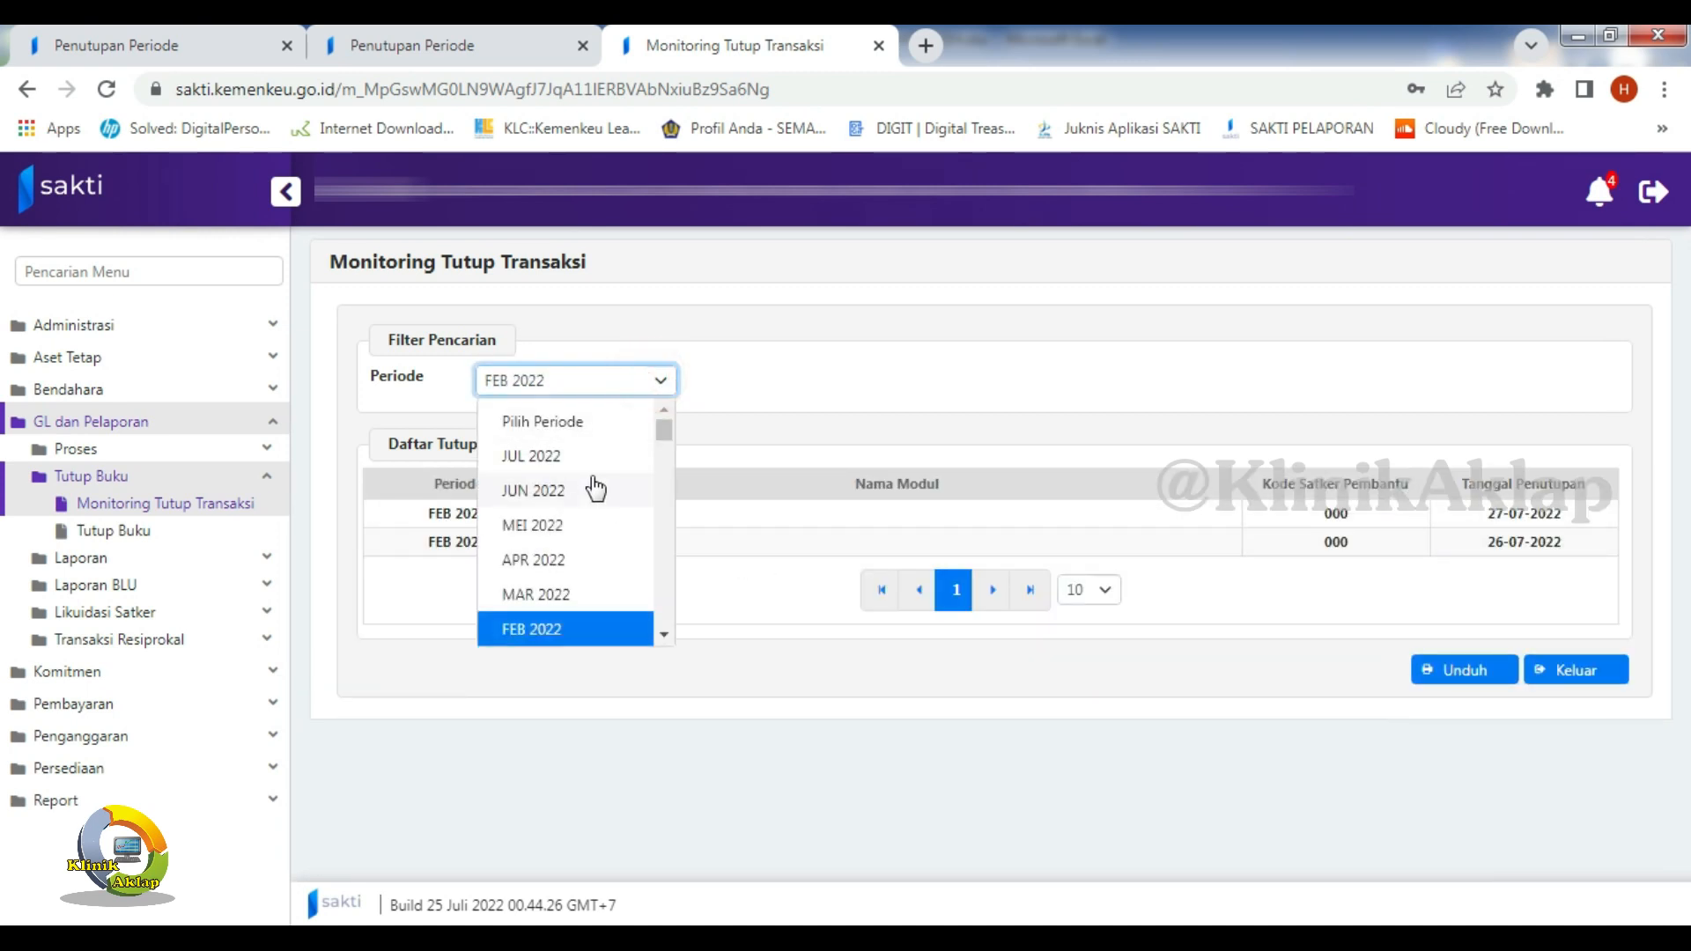
pyautogui.click(558, 560)
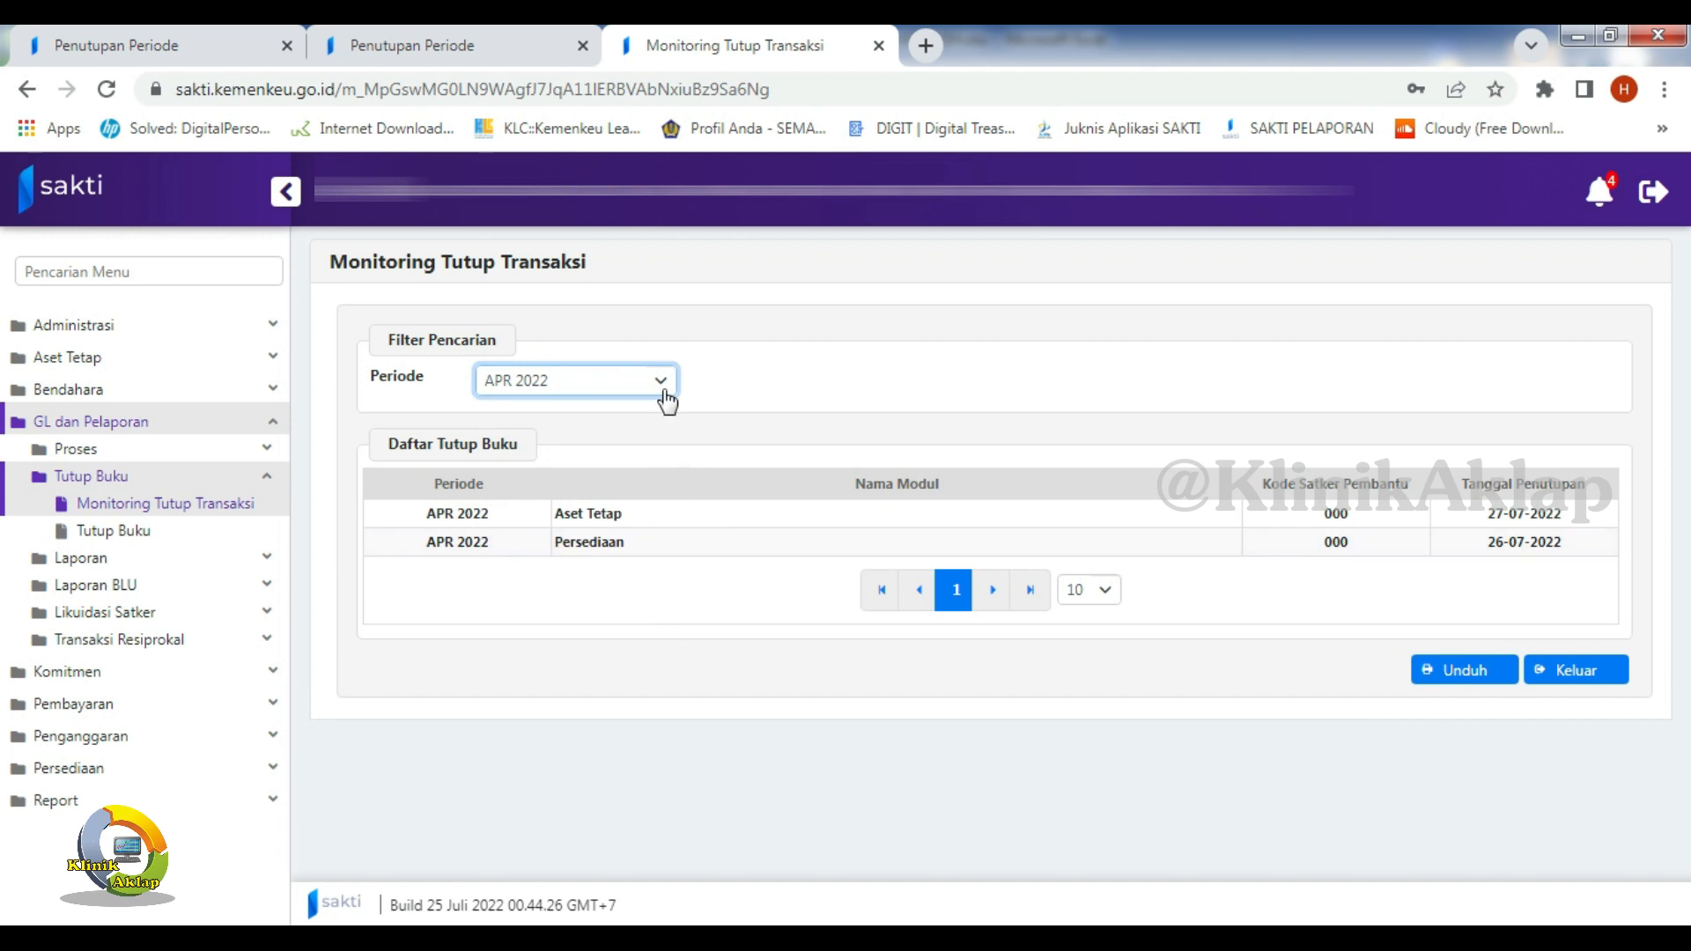
pyautogui.click(659, 381)
pyautogui.click(585, 491)
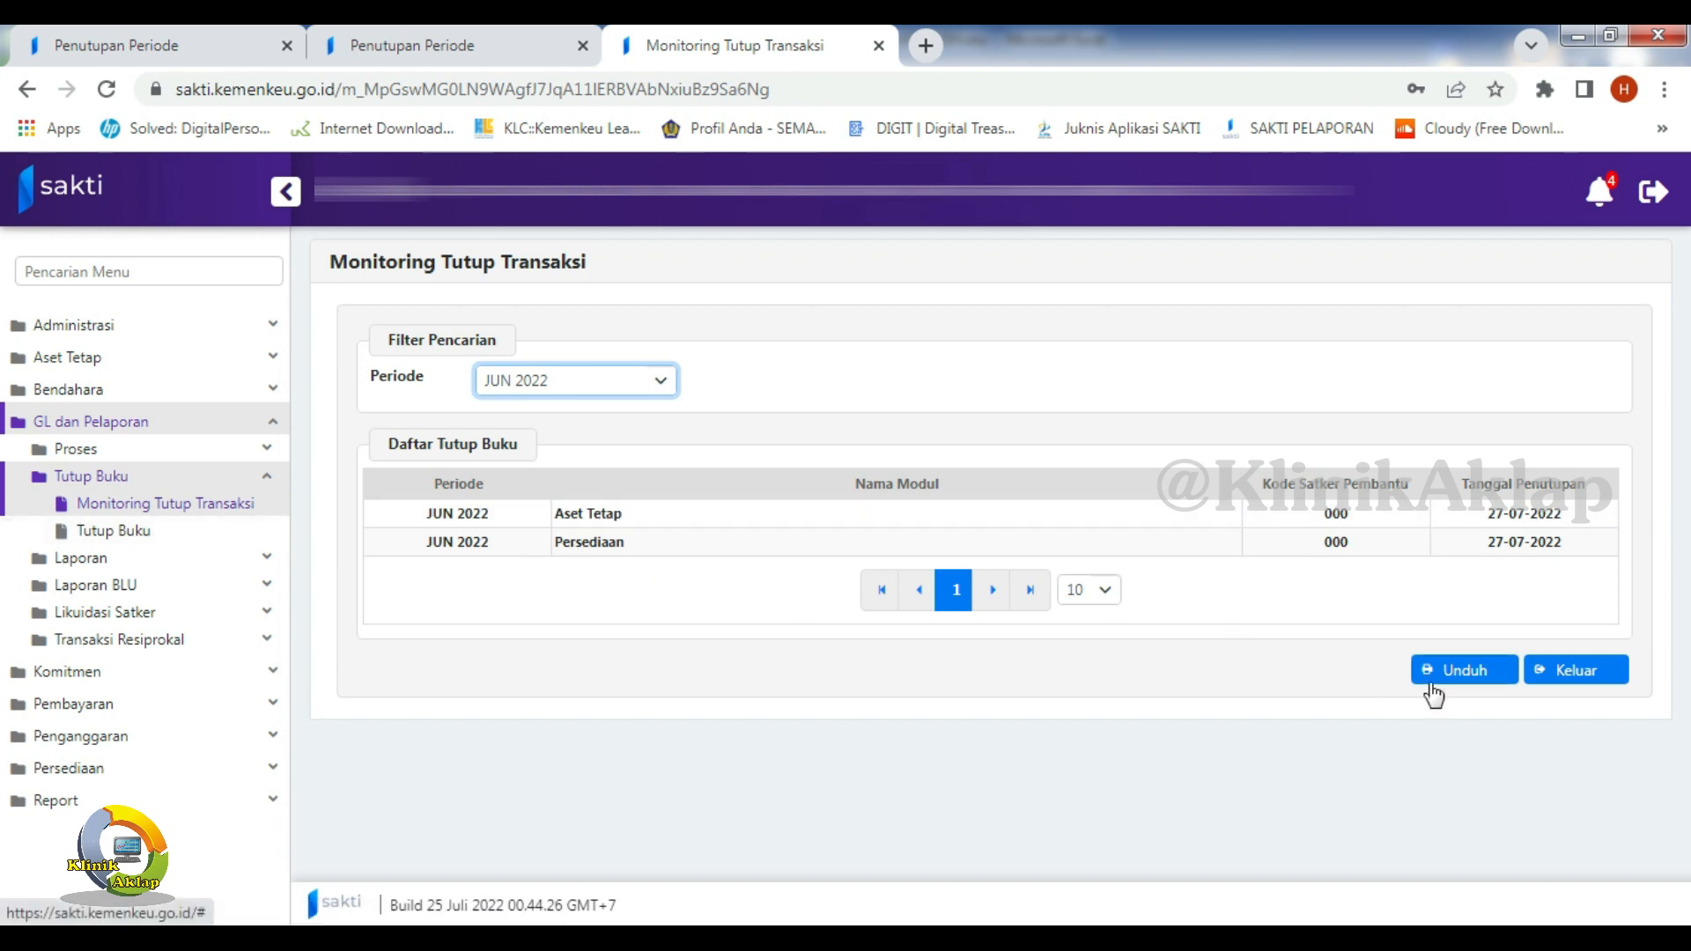
# - Open Tutup Buku in GL dan Pelaporan and temporarily close the JAN 2022 period, confirming the closure
pyautogui.click(114, 532)
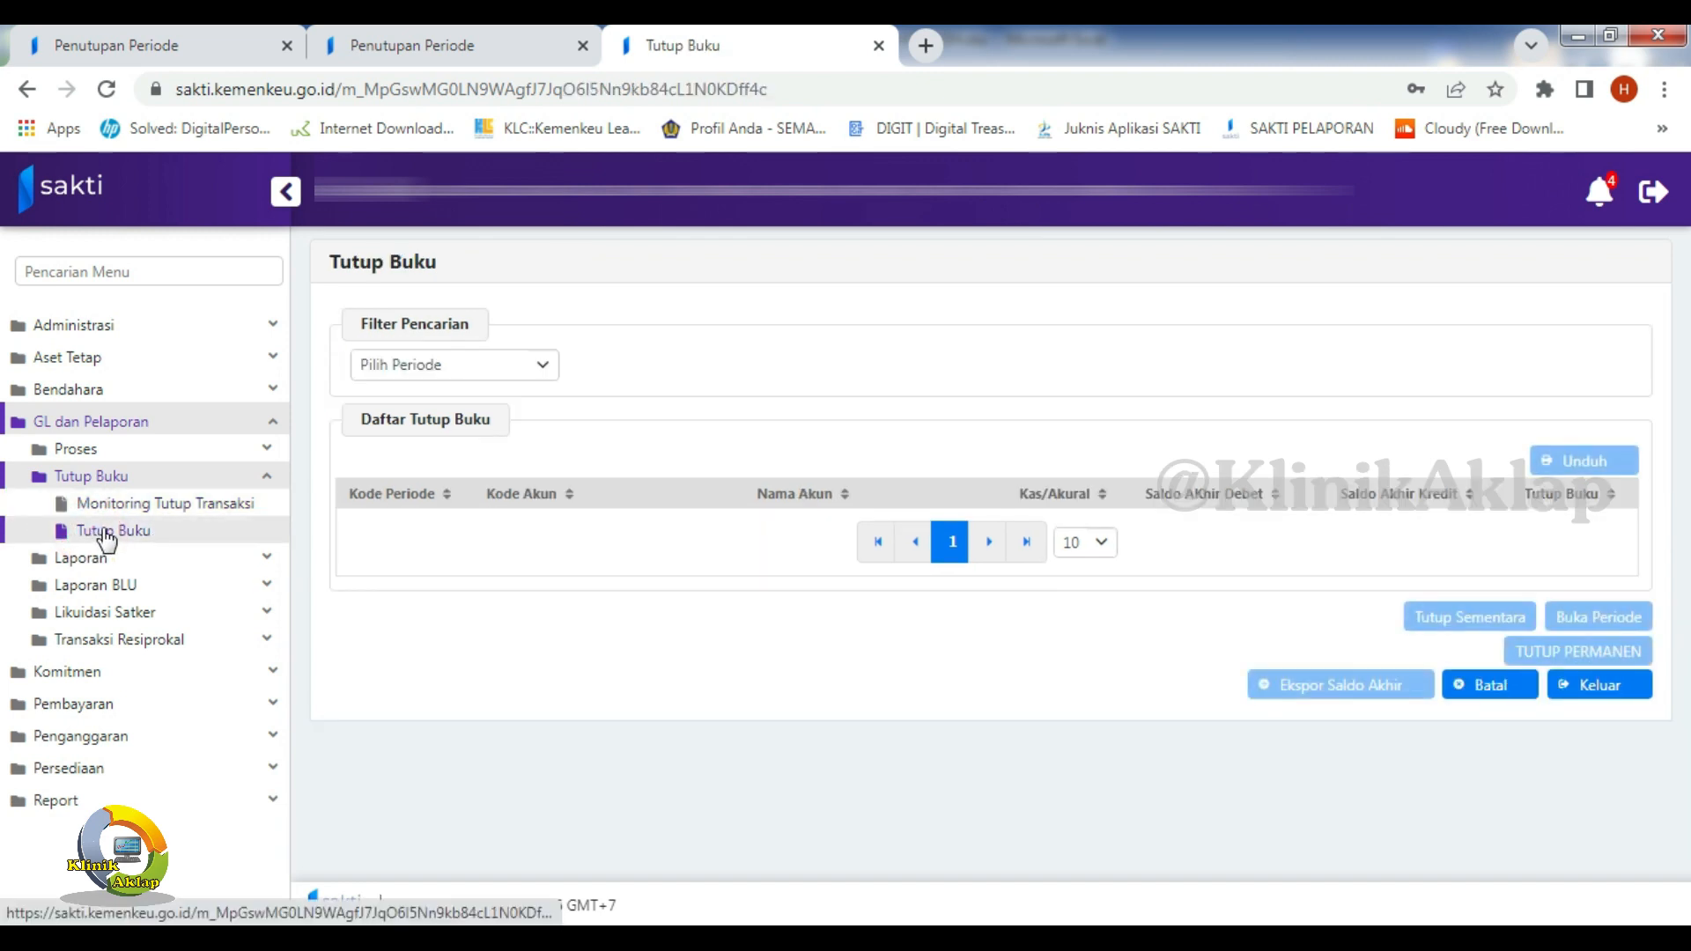
pyautogui.click(550, 371)
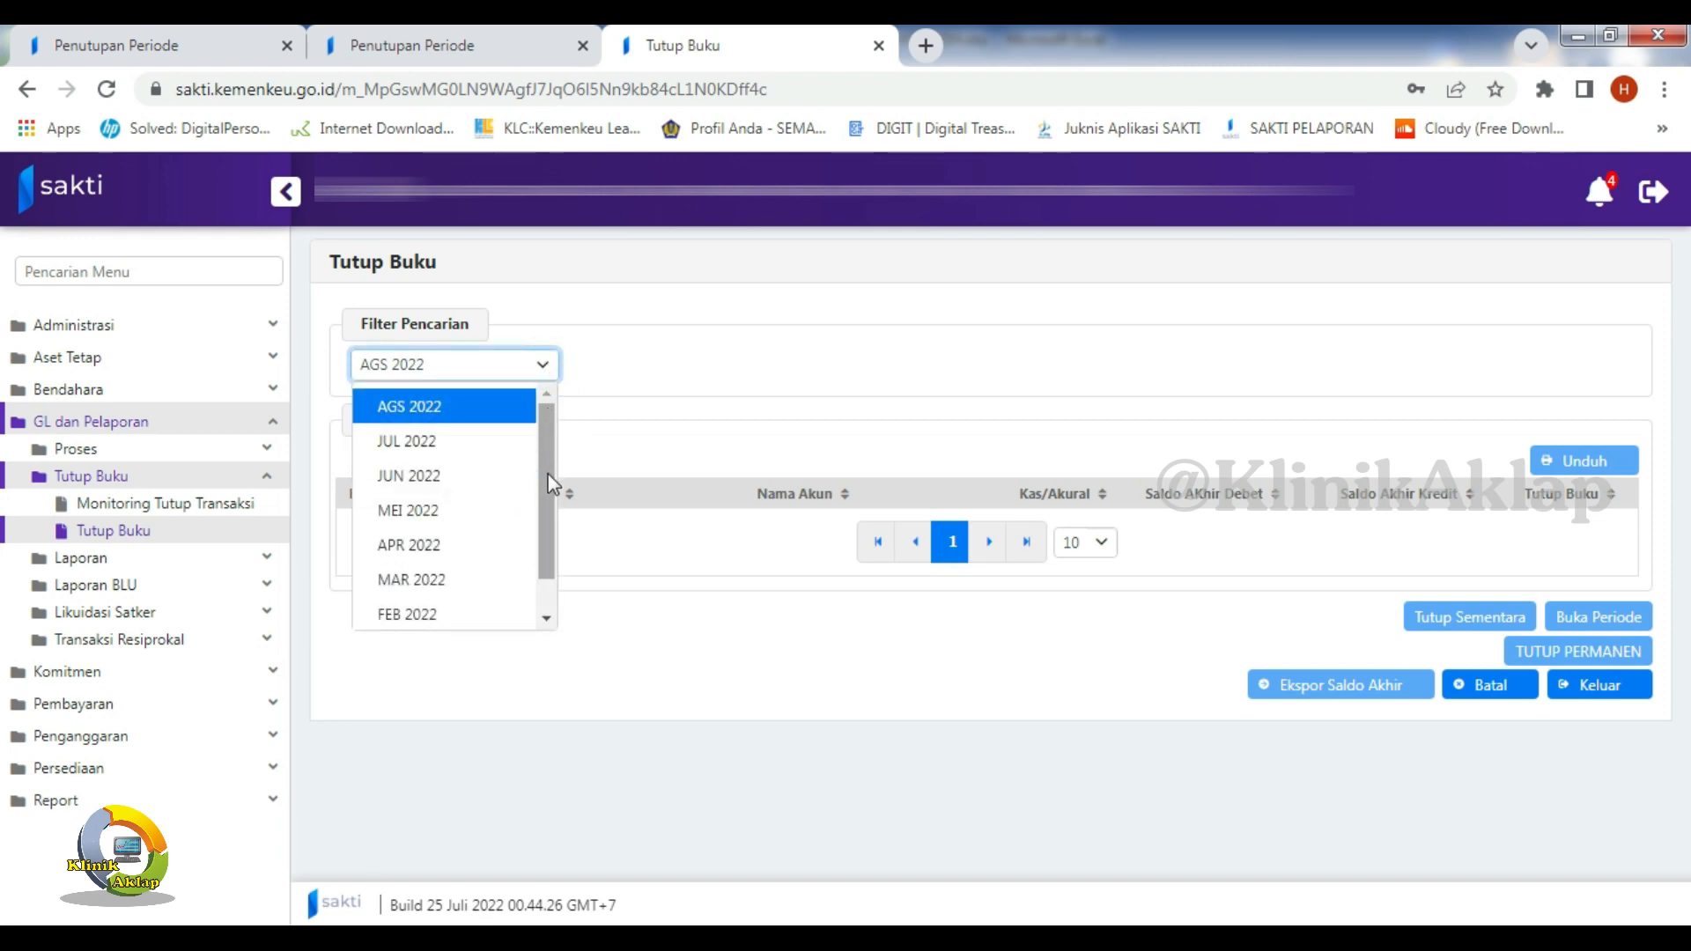
pyautogui.scroll(-1, 547, 472)
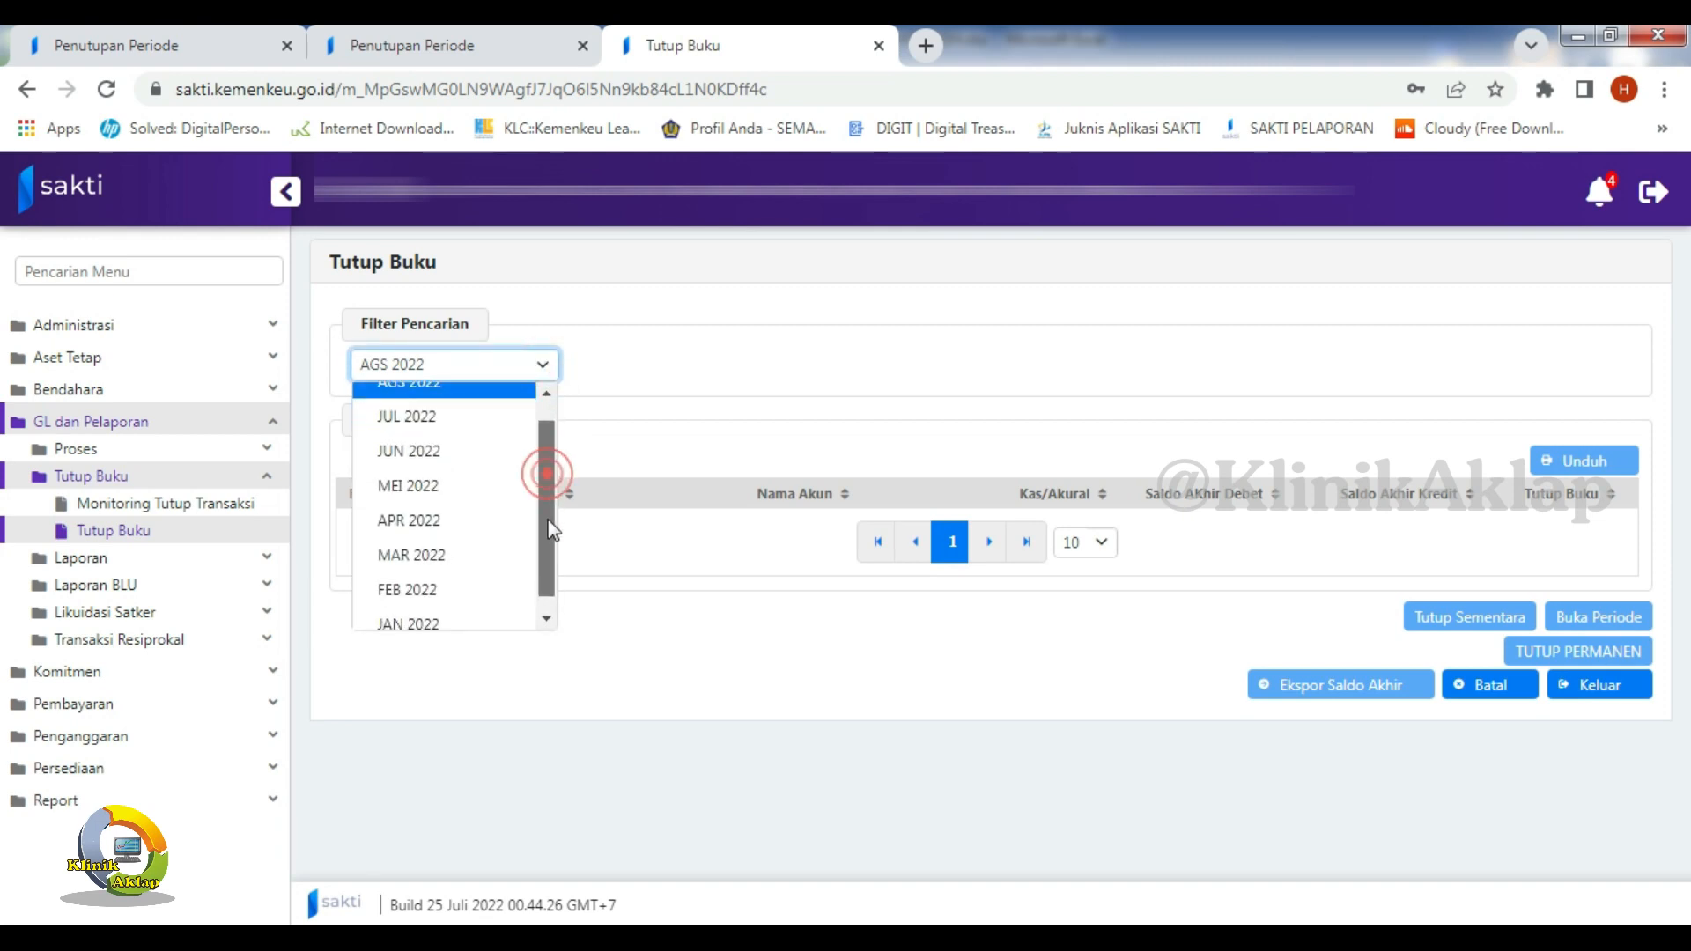
pyautogui.click(438, 612)
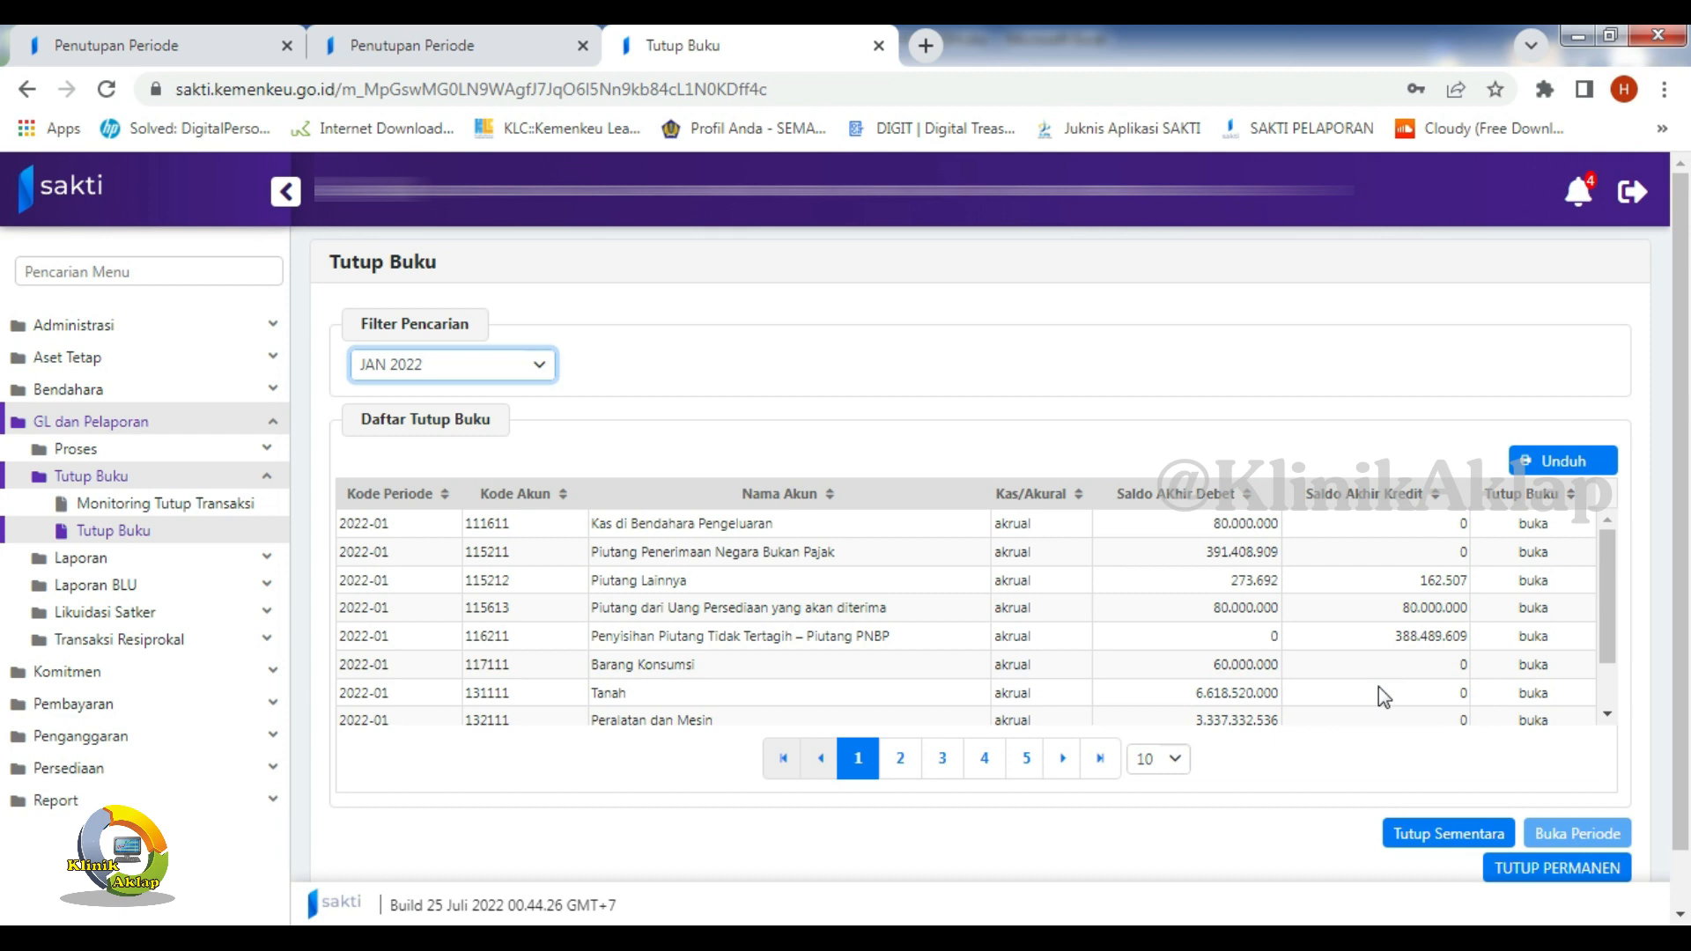
pyautogui.scroll(-1, 1377, 686)
pyautogui.scroll(1, 1377, 689)
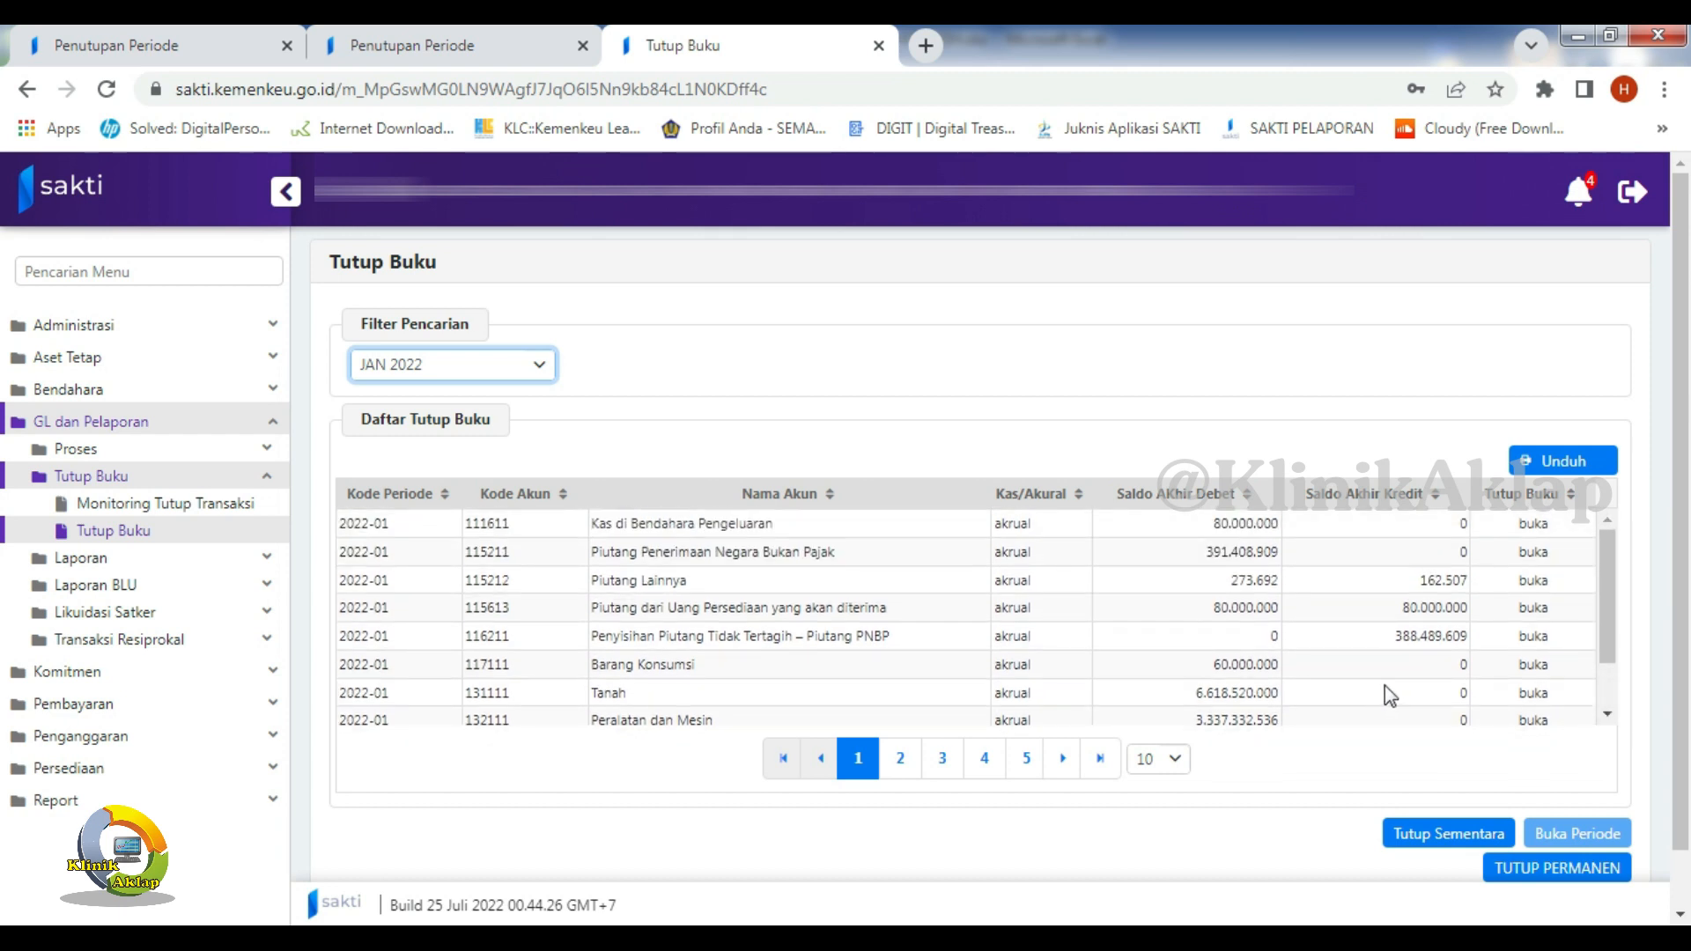
pyautogui.click(1419, 834)
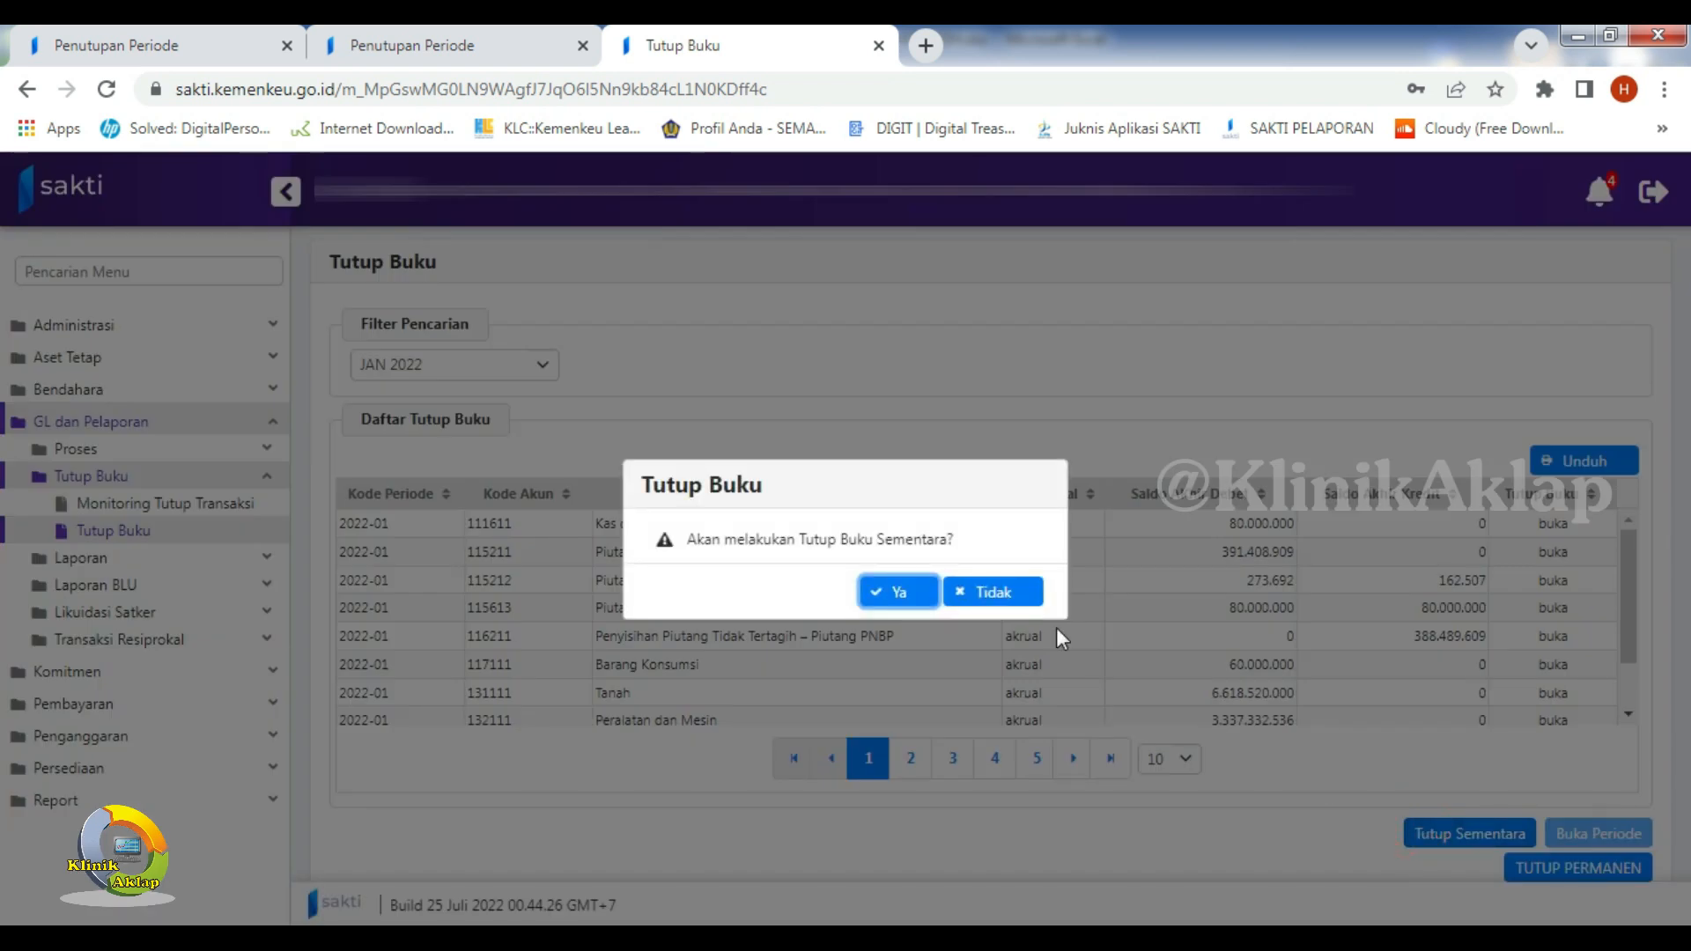
pyautogui.click(911, 593)
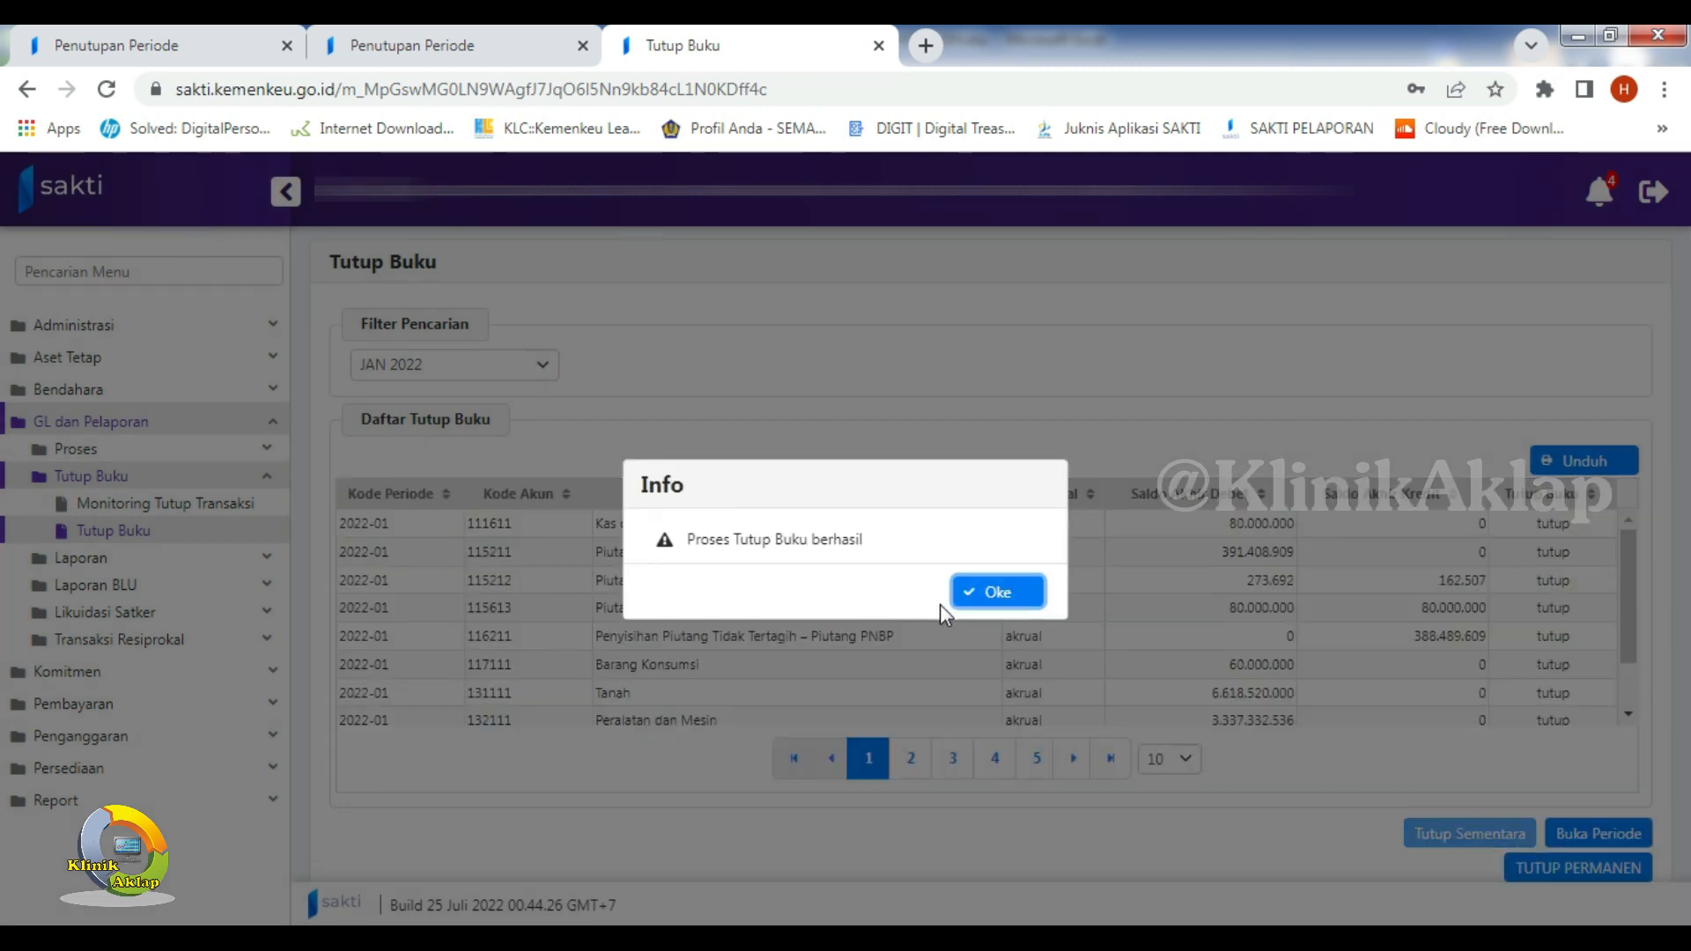
pyautogui.click(991, 595)
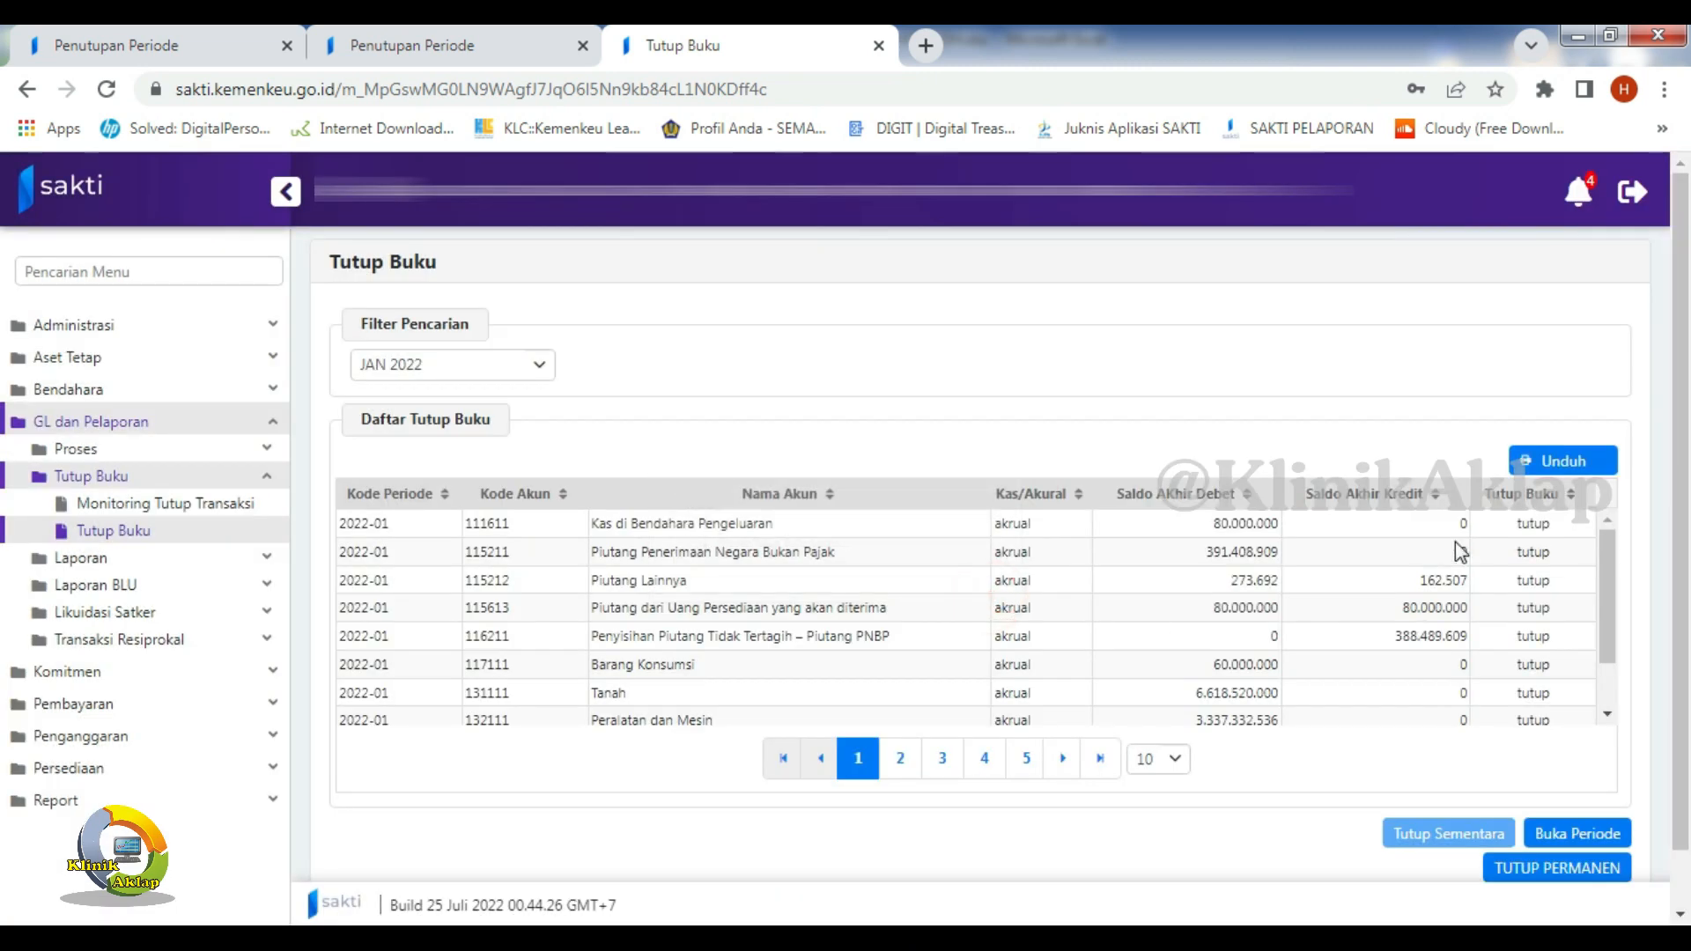
# - Perform the temporary book closing (Tutup Sementara) for the FEB 2022 period and confirm it
pyautogui.click(539, 372)
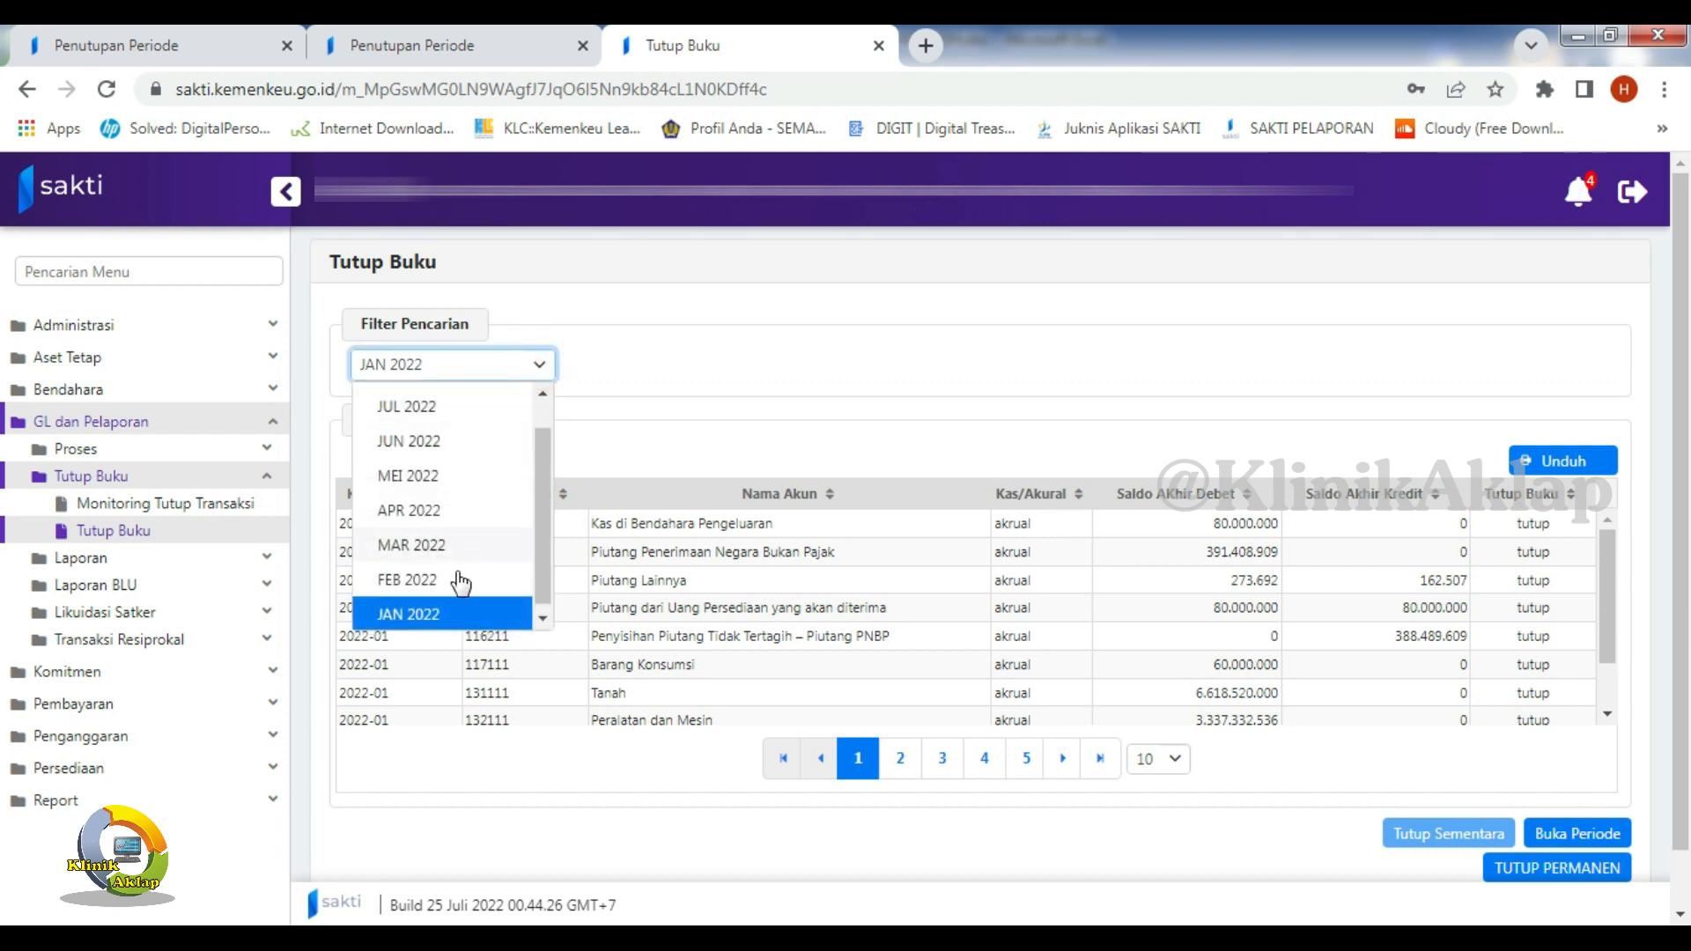
pyautogui.click(451, 579)
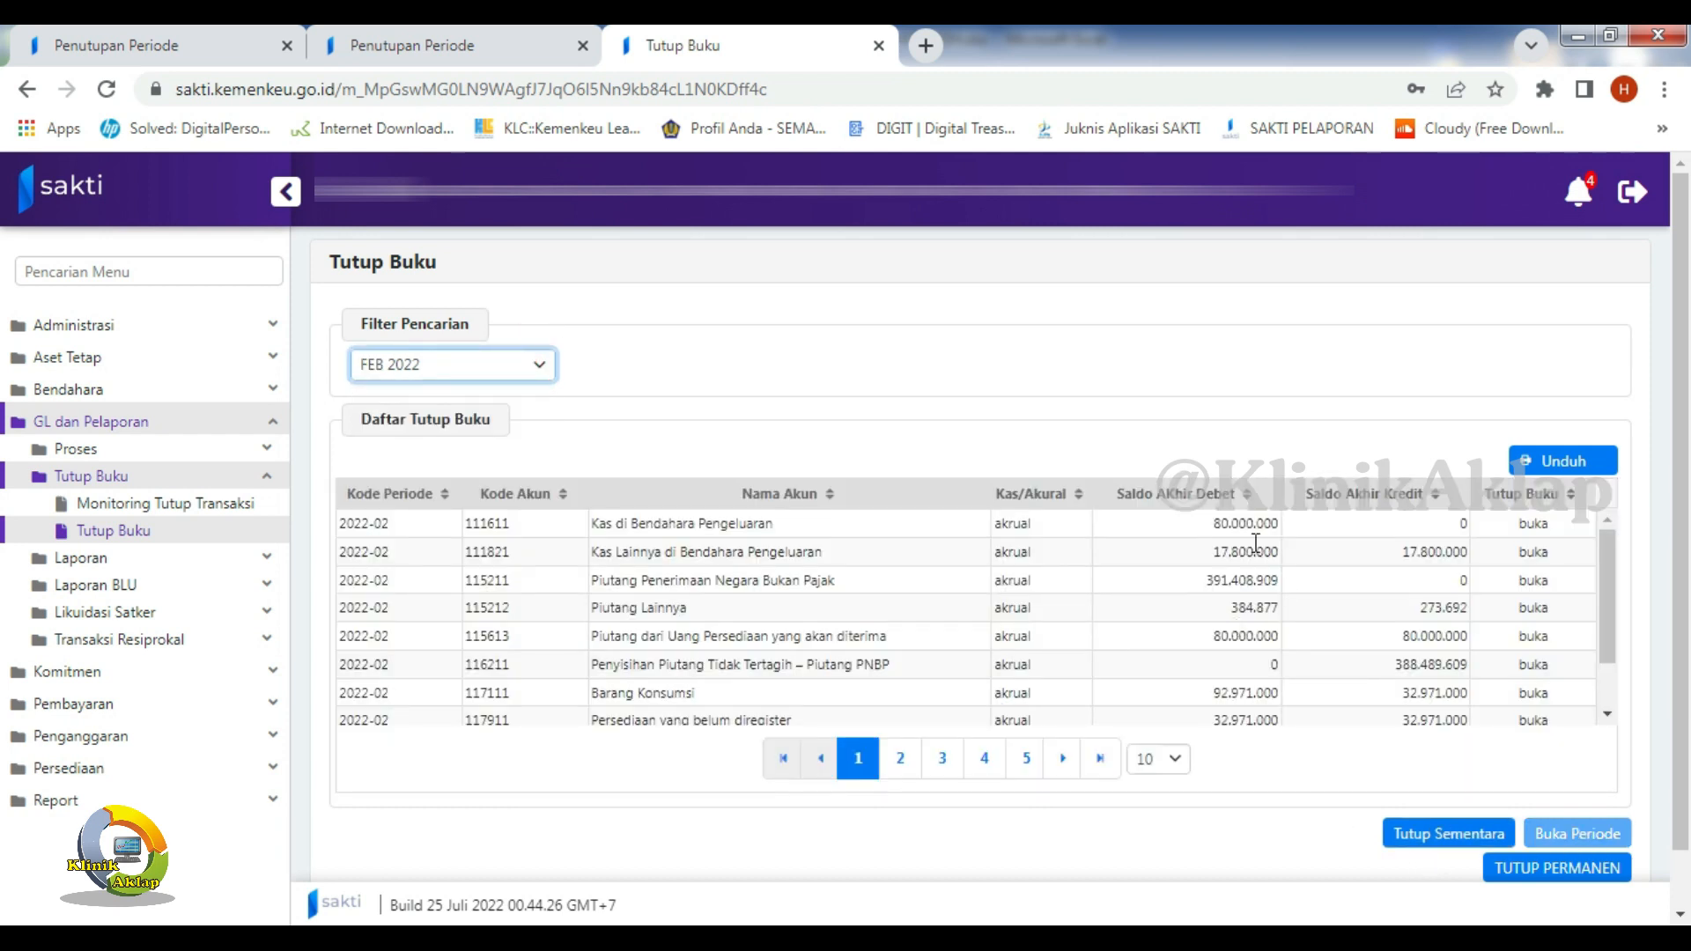
pyautogui.click(1435, 835)
pyautogui.click(900, 596)
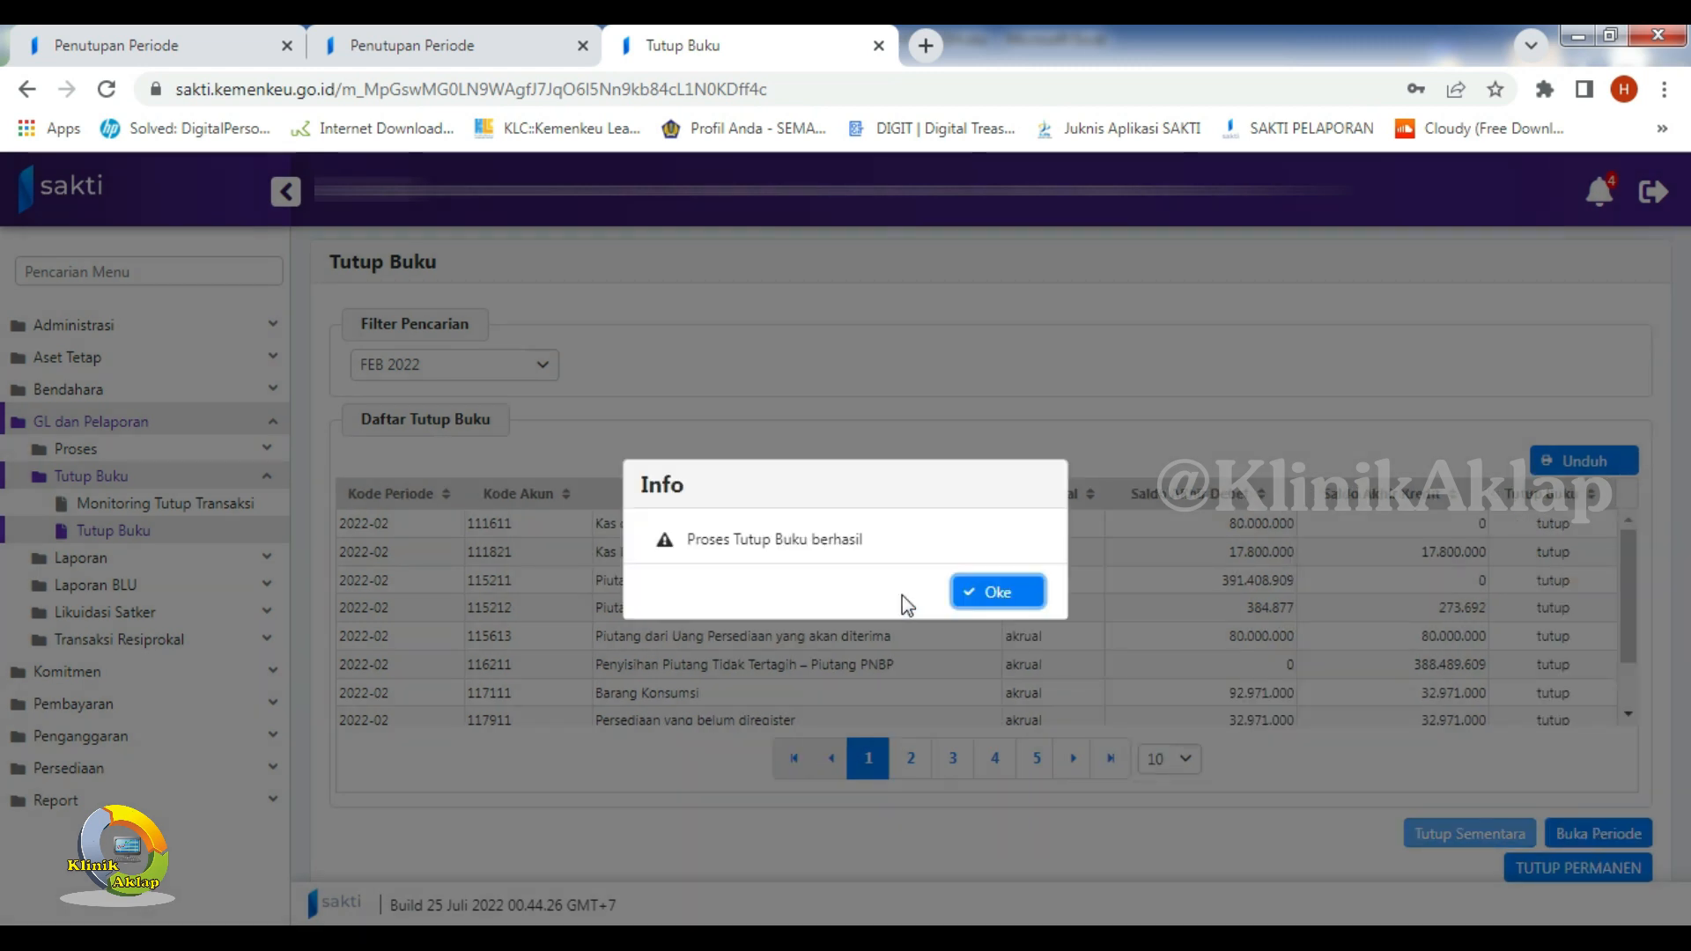
pyautogui.click(958, 595)
# - Perform the temporary book closing (Tutup Sementara) for the MAR 2022 period and confirm it
pyautogui.click(539, 364)
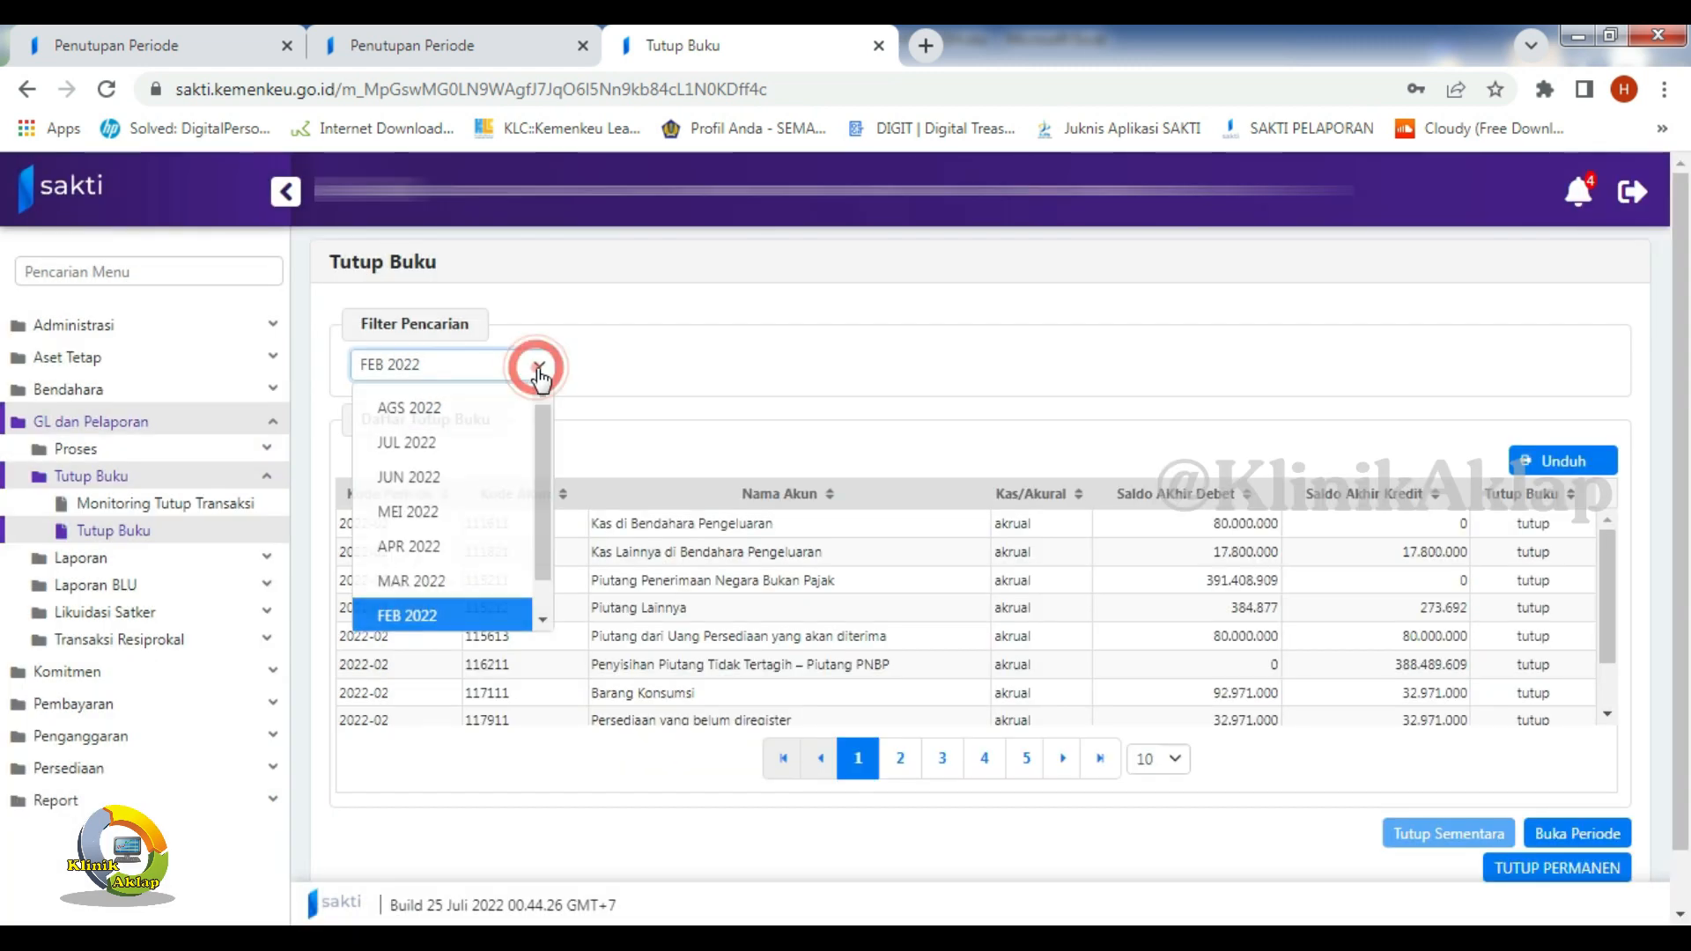
pyautogui.click(447, 586)
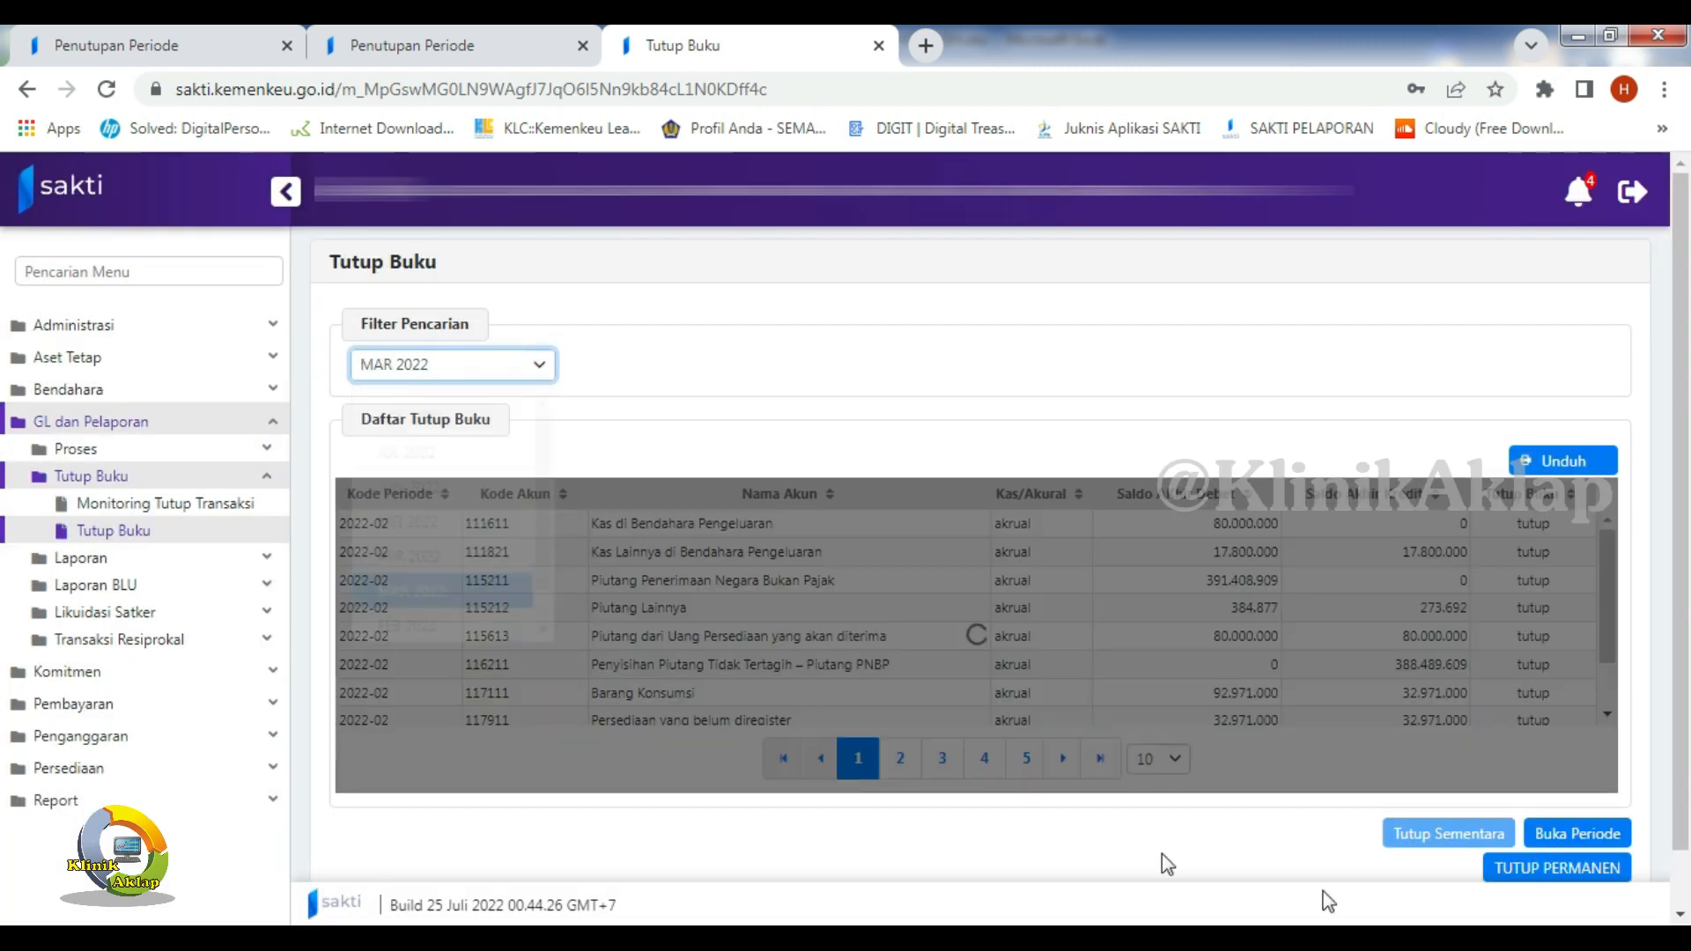
pyautogui.click(1424, 835)
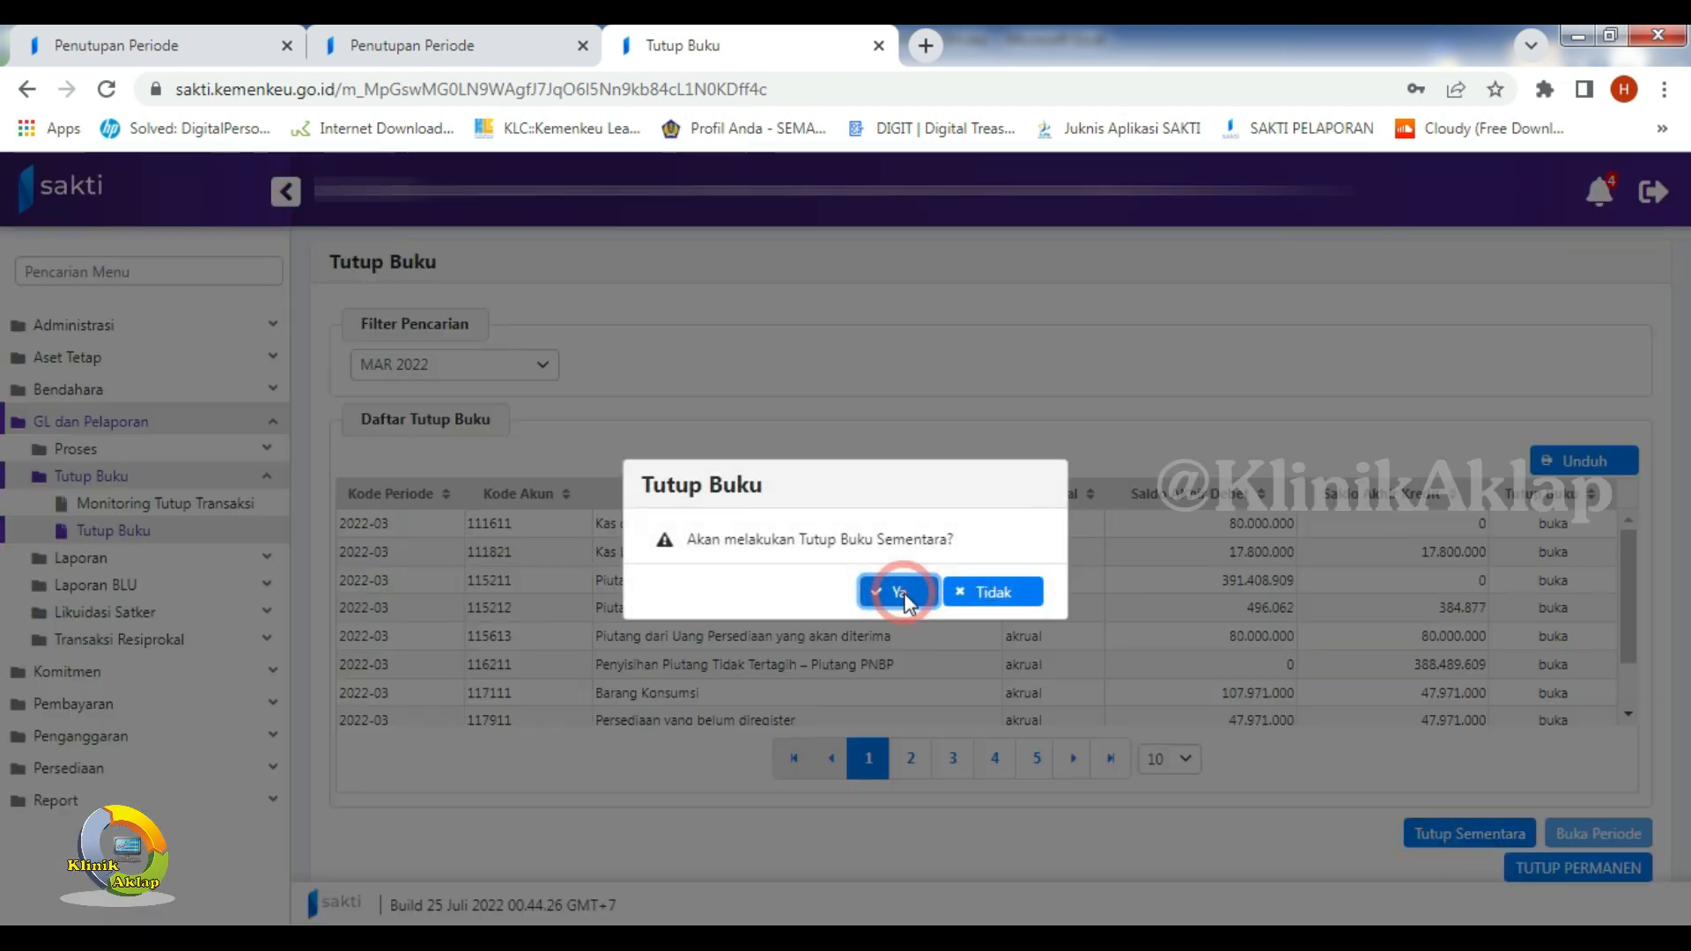
pyautogui.click(907, 592)
pyautogui.click(975, 599)
# - Temporarily close the general ledger periods APR 2022 and MEI 2022 one after the other, confirming each closure
pyautogui.click(540, 365)
pyautogui.click(447, 585)
pyautogui.click(1448, 833)
pyautogui.click(903, 595)
pyautogui.click(979, 592)
pyautogui.click(537, 370)
pyautogui.click(454, 513)
pyautogui.click(1448, 832)
pyautogui.click(908, 595)
pyautogui.click(987, 583)
# - Try to temporarily close the JUN 2022 general ledger period
pyautogui.click(539, 365)
pyautogui.click(465, 483)
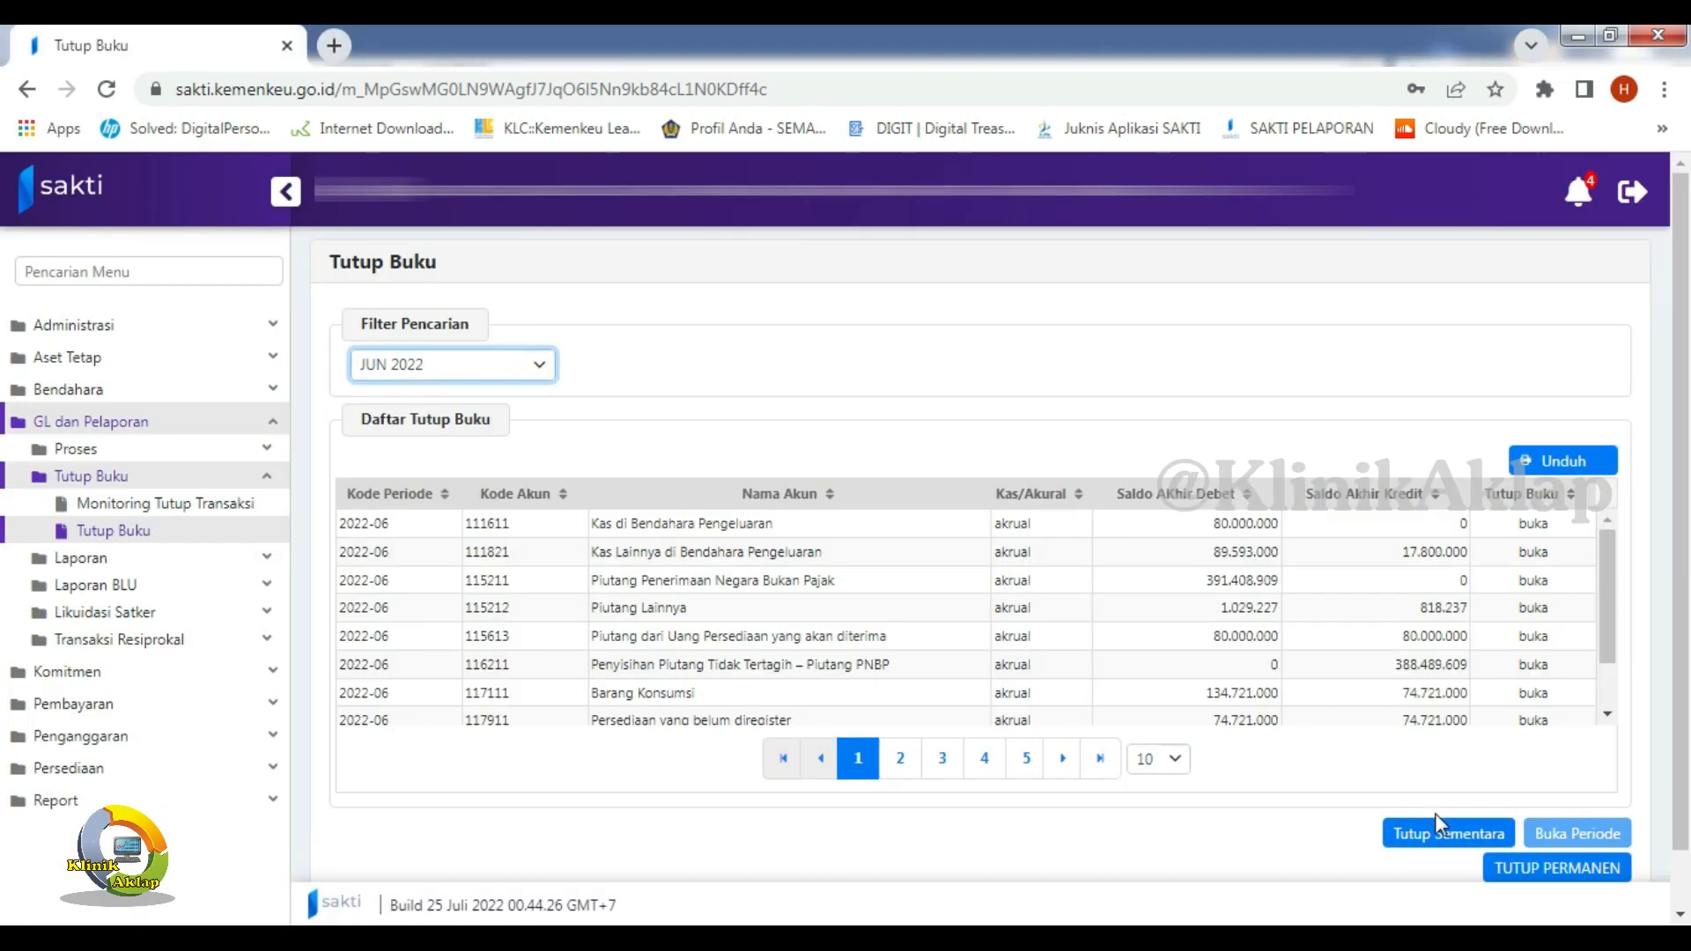
pyautogui.click(1426, 835)
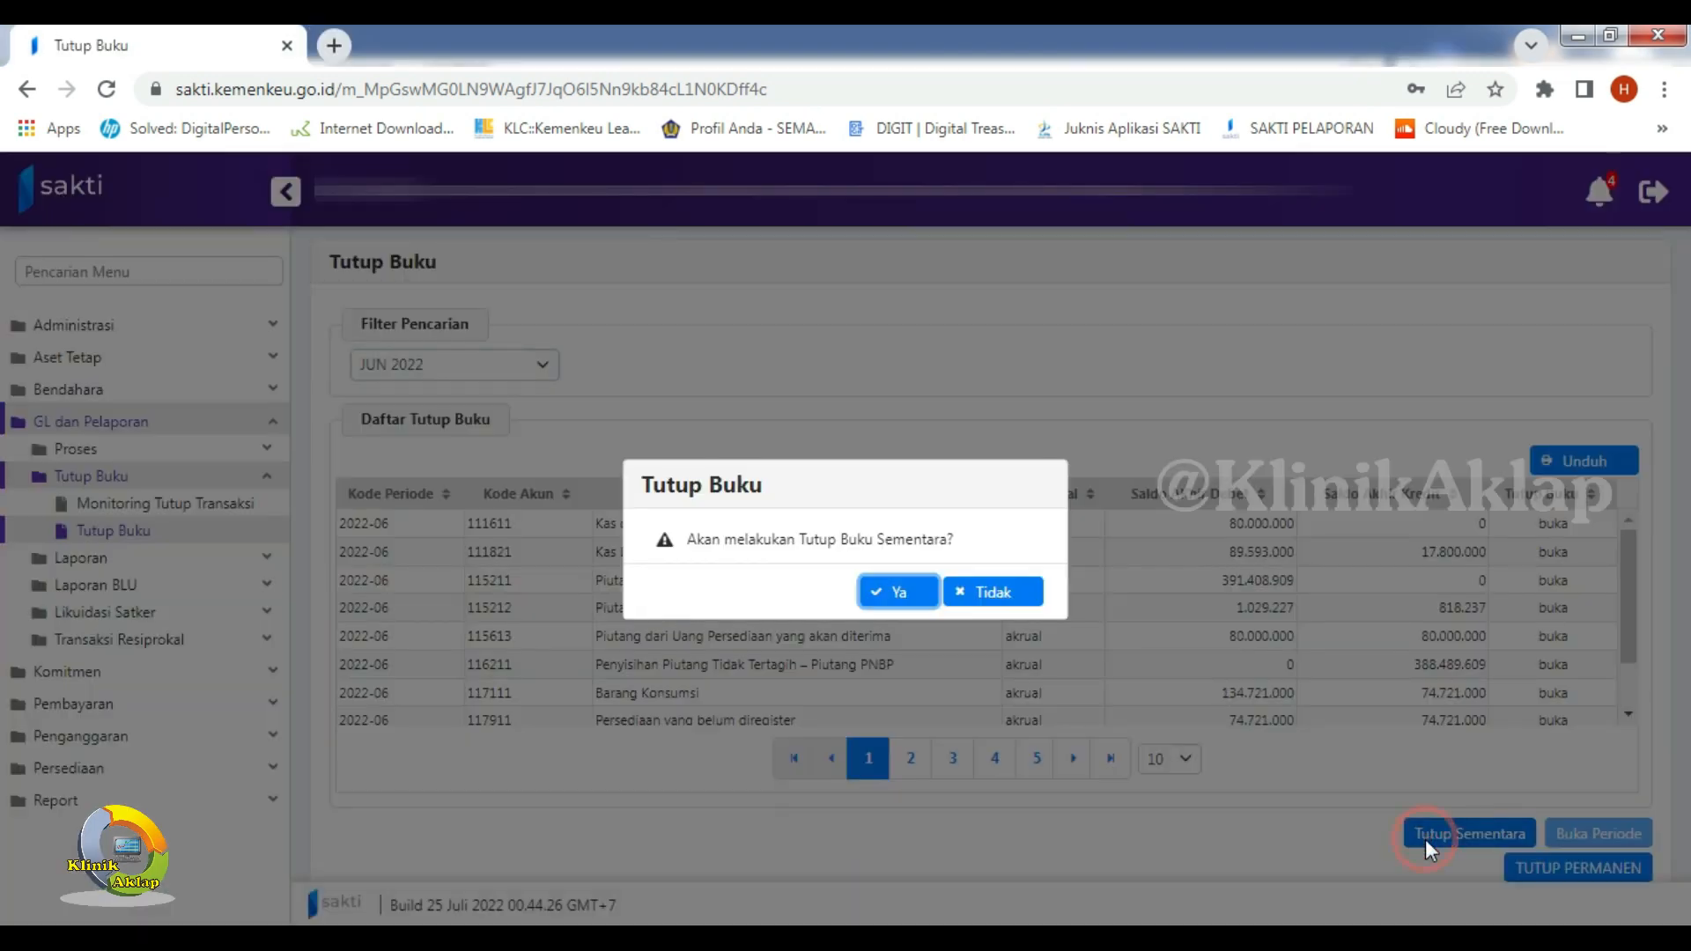
pyautogui.click(869, 590)
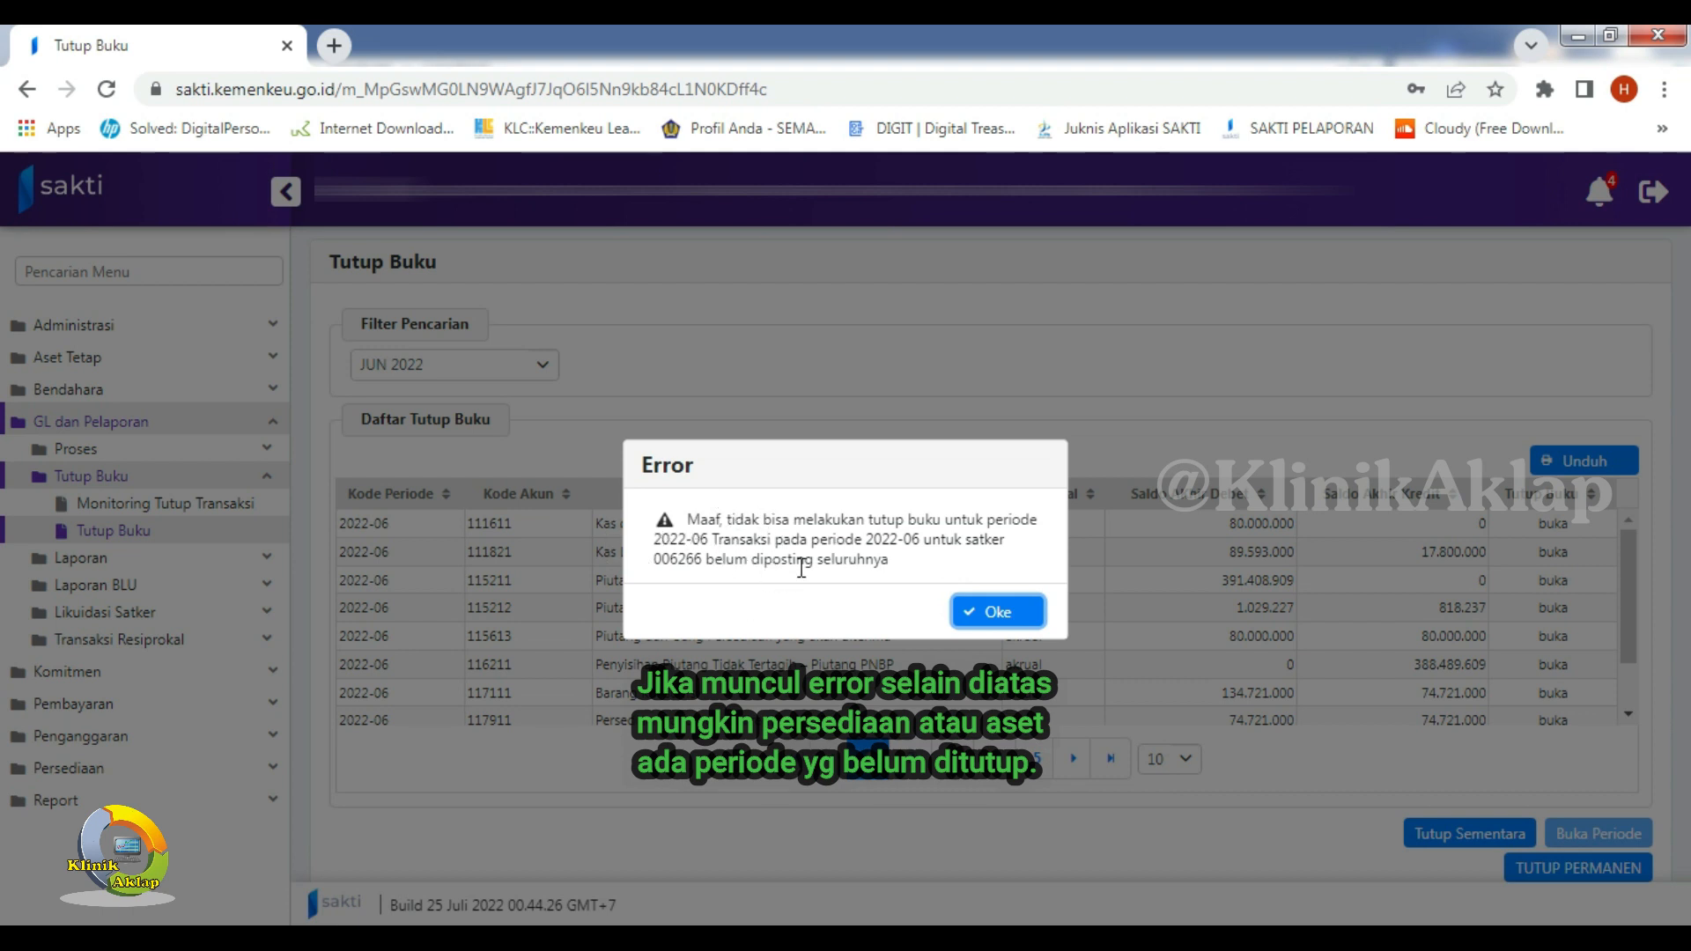
pyautogui.click(992, 619)
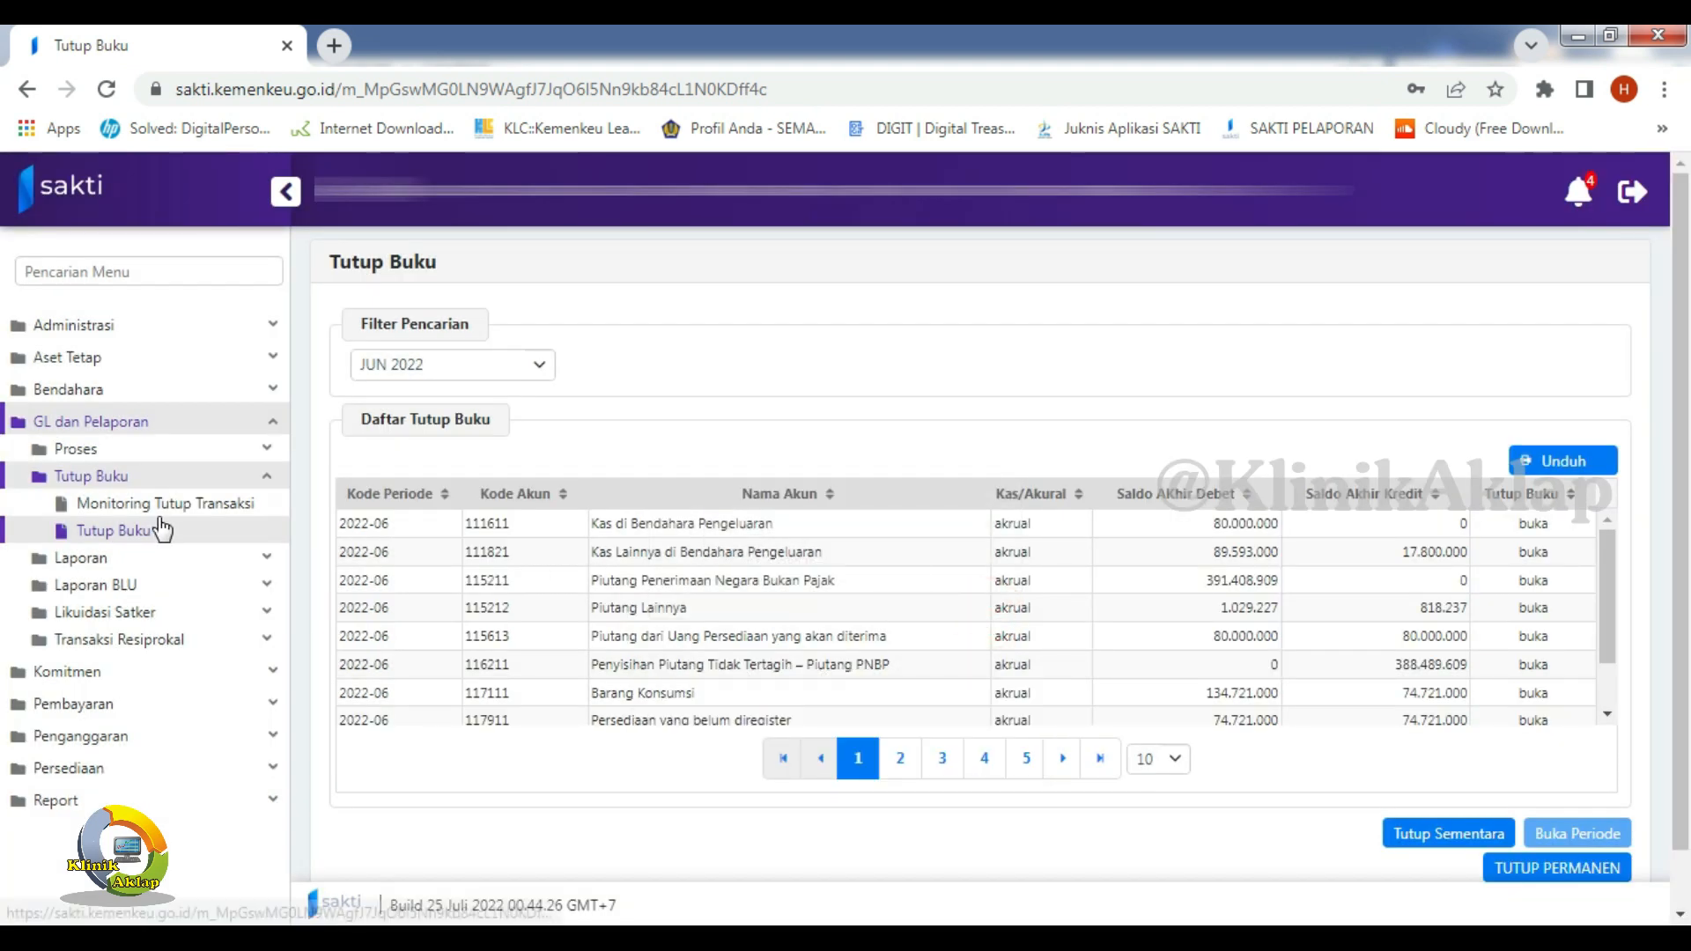
# - Open Validasi Jurnal, mark all listed 2022-06 journal entries and run the validation process, confirming it
pyautogui.click(147, 452)
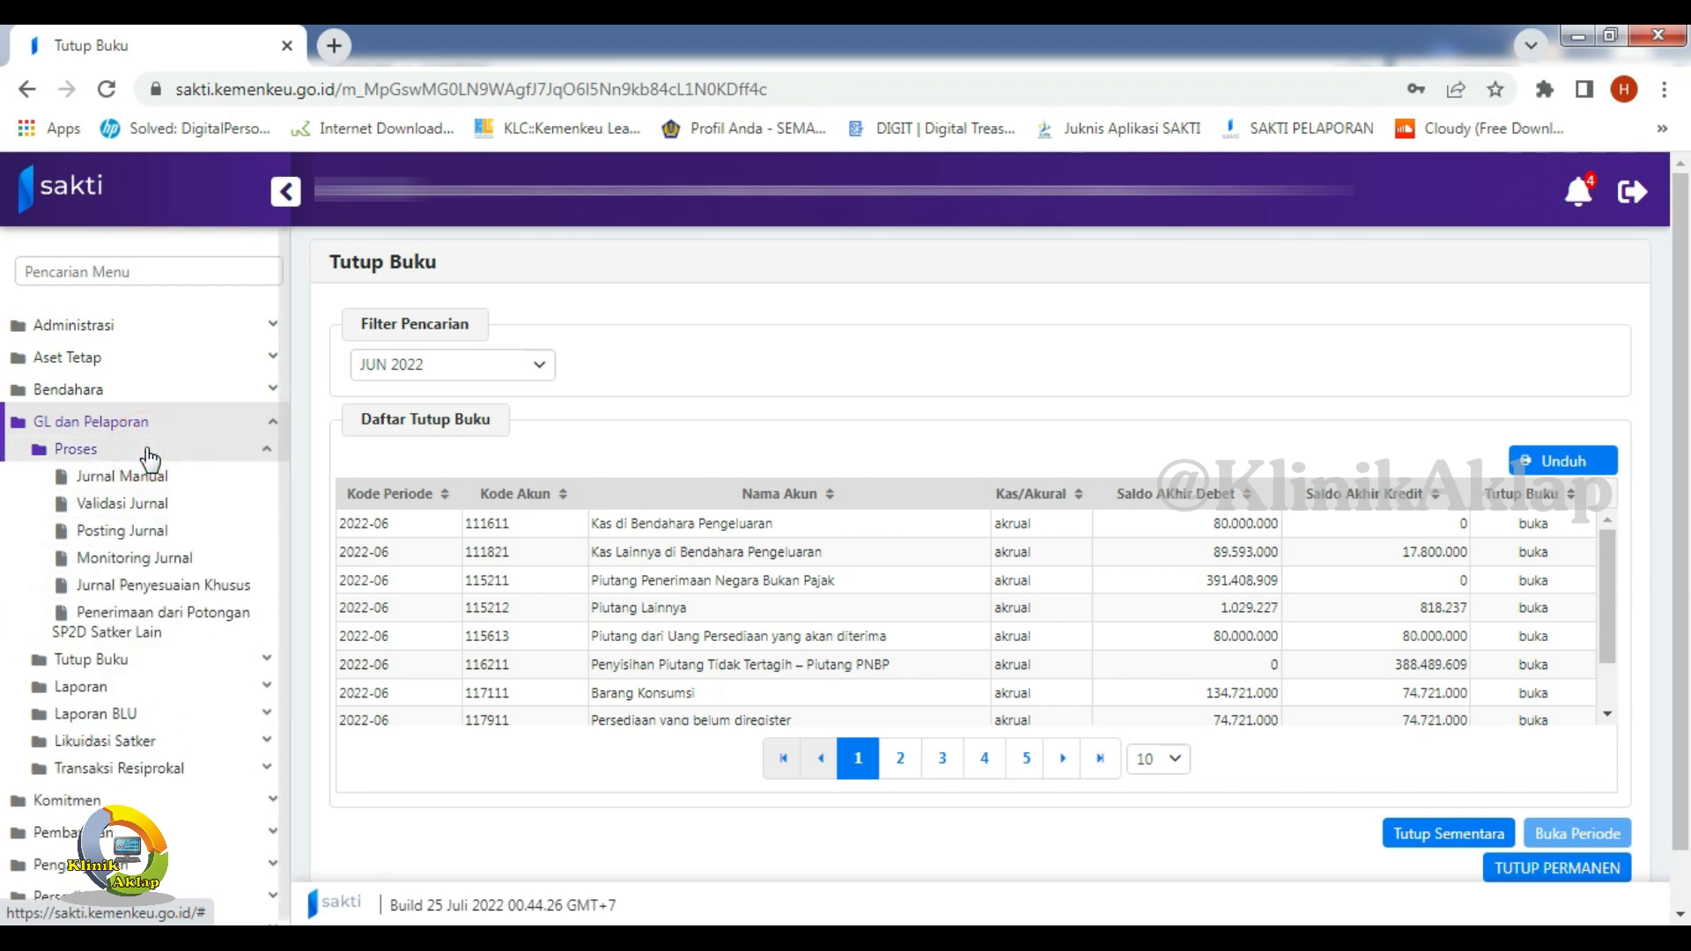
pyautogui.click(170, 506)
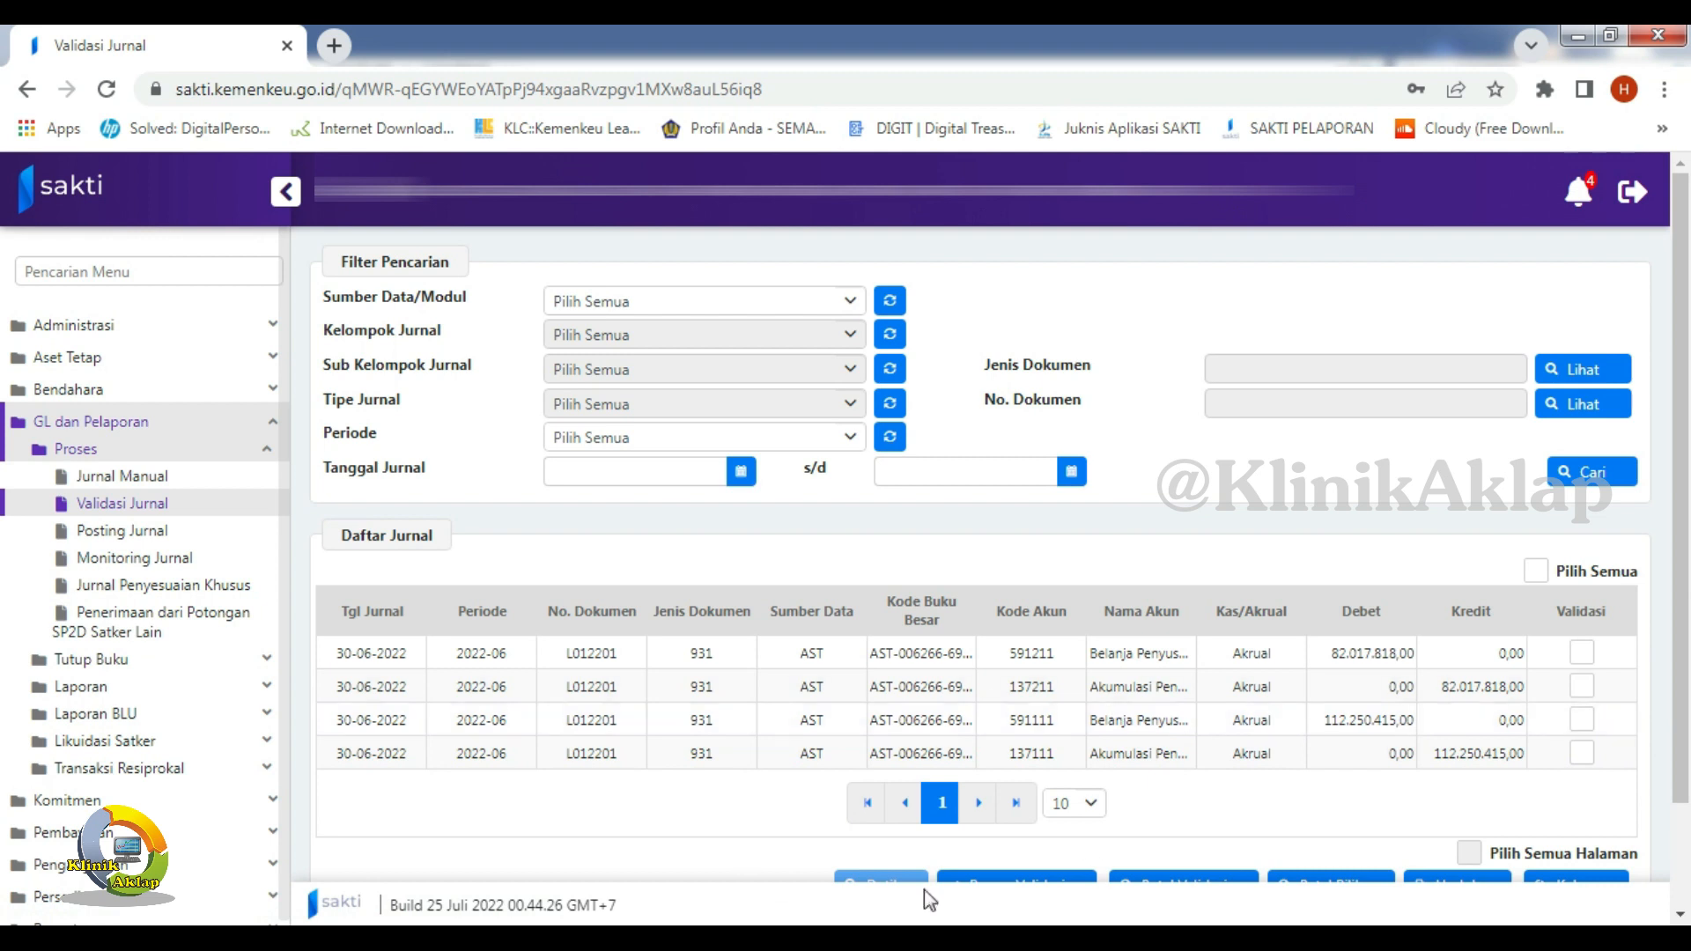
pyautogui.click(1153, 660)
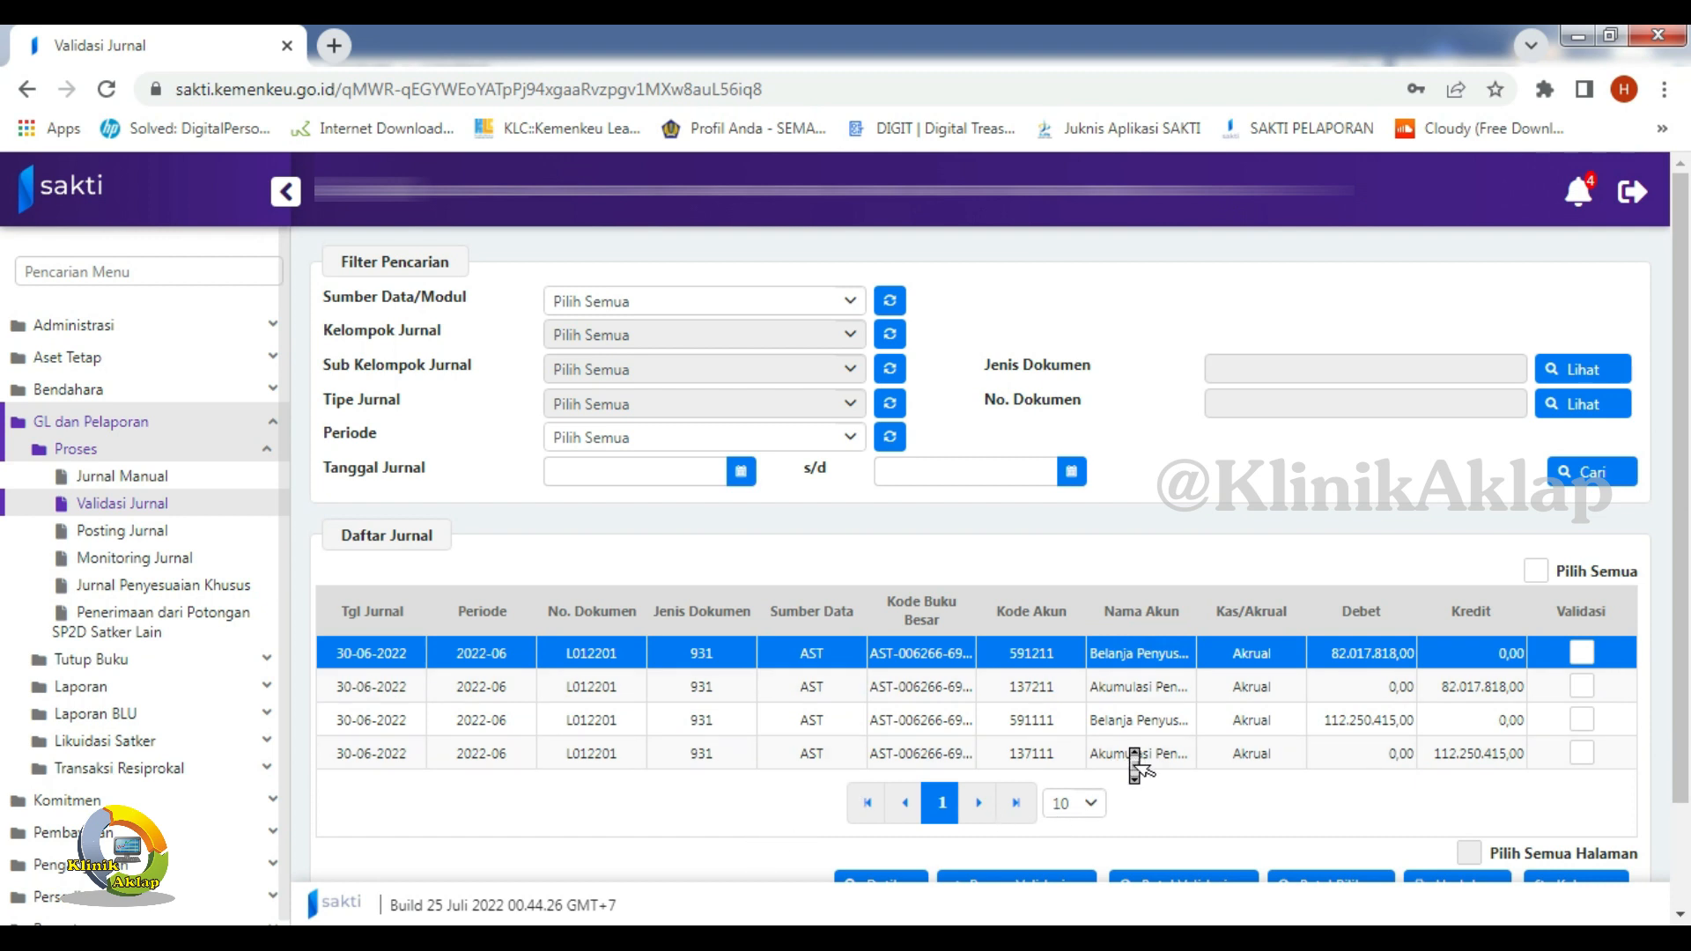
pyautogui.scroll(-1, 1133, 755)
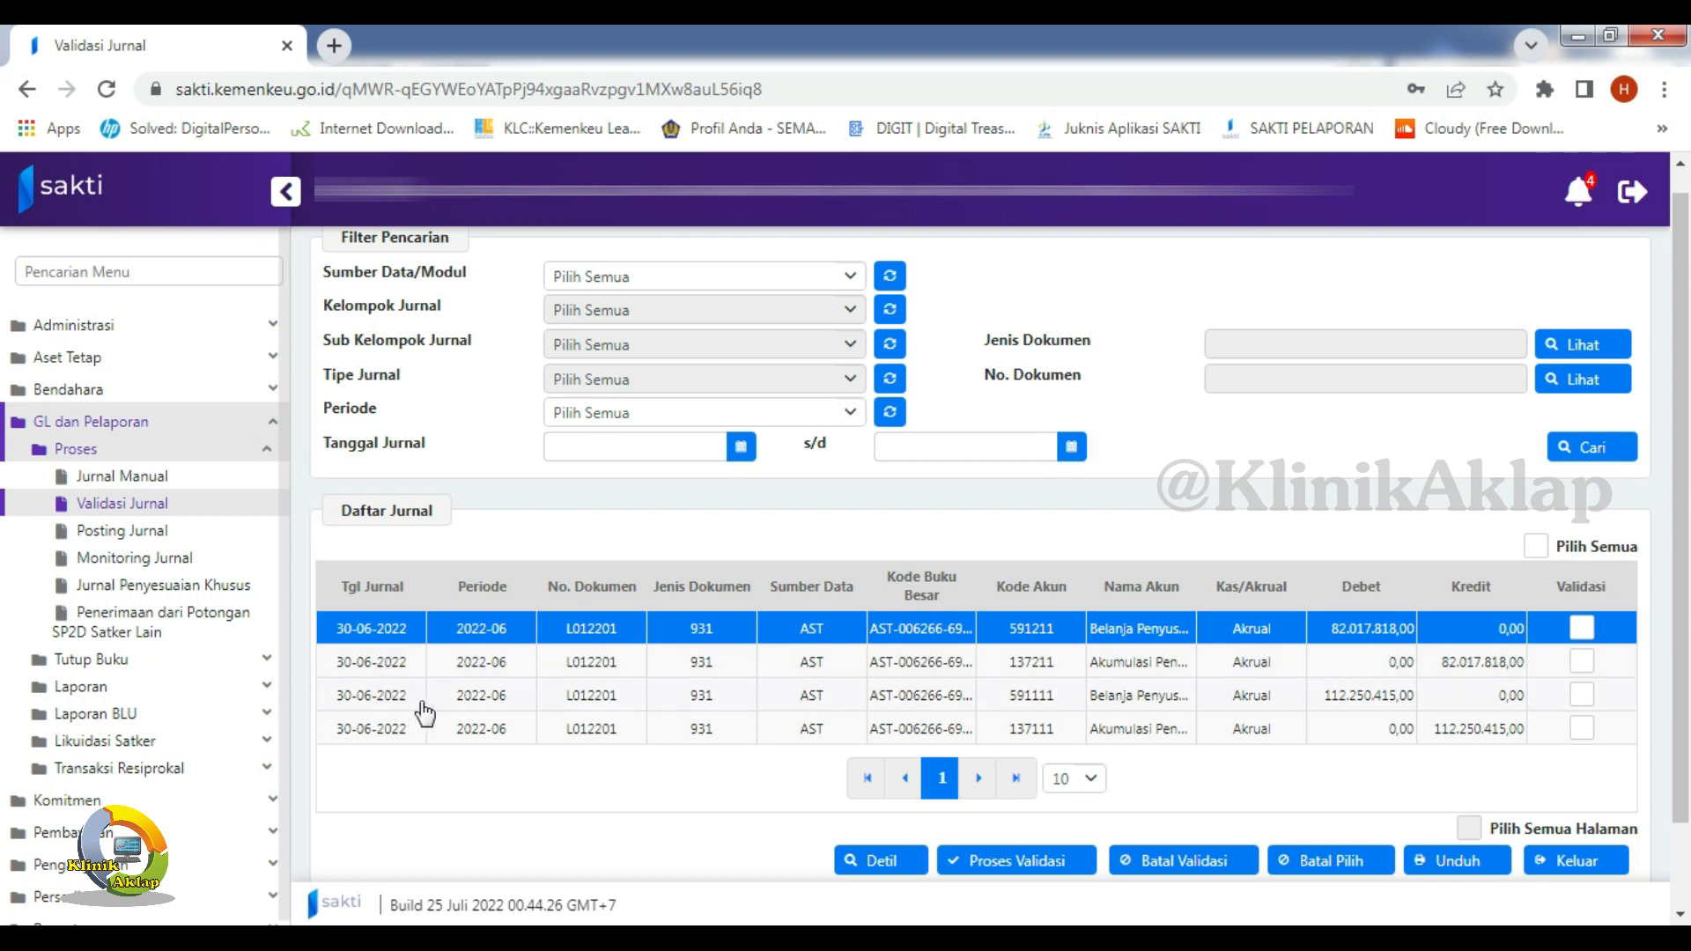
pyautogui.click(1162, 703)
pyautogui.click(1536, 547)
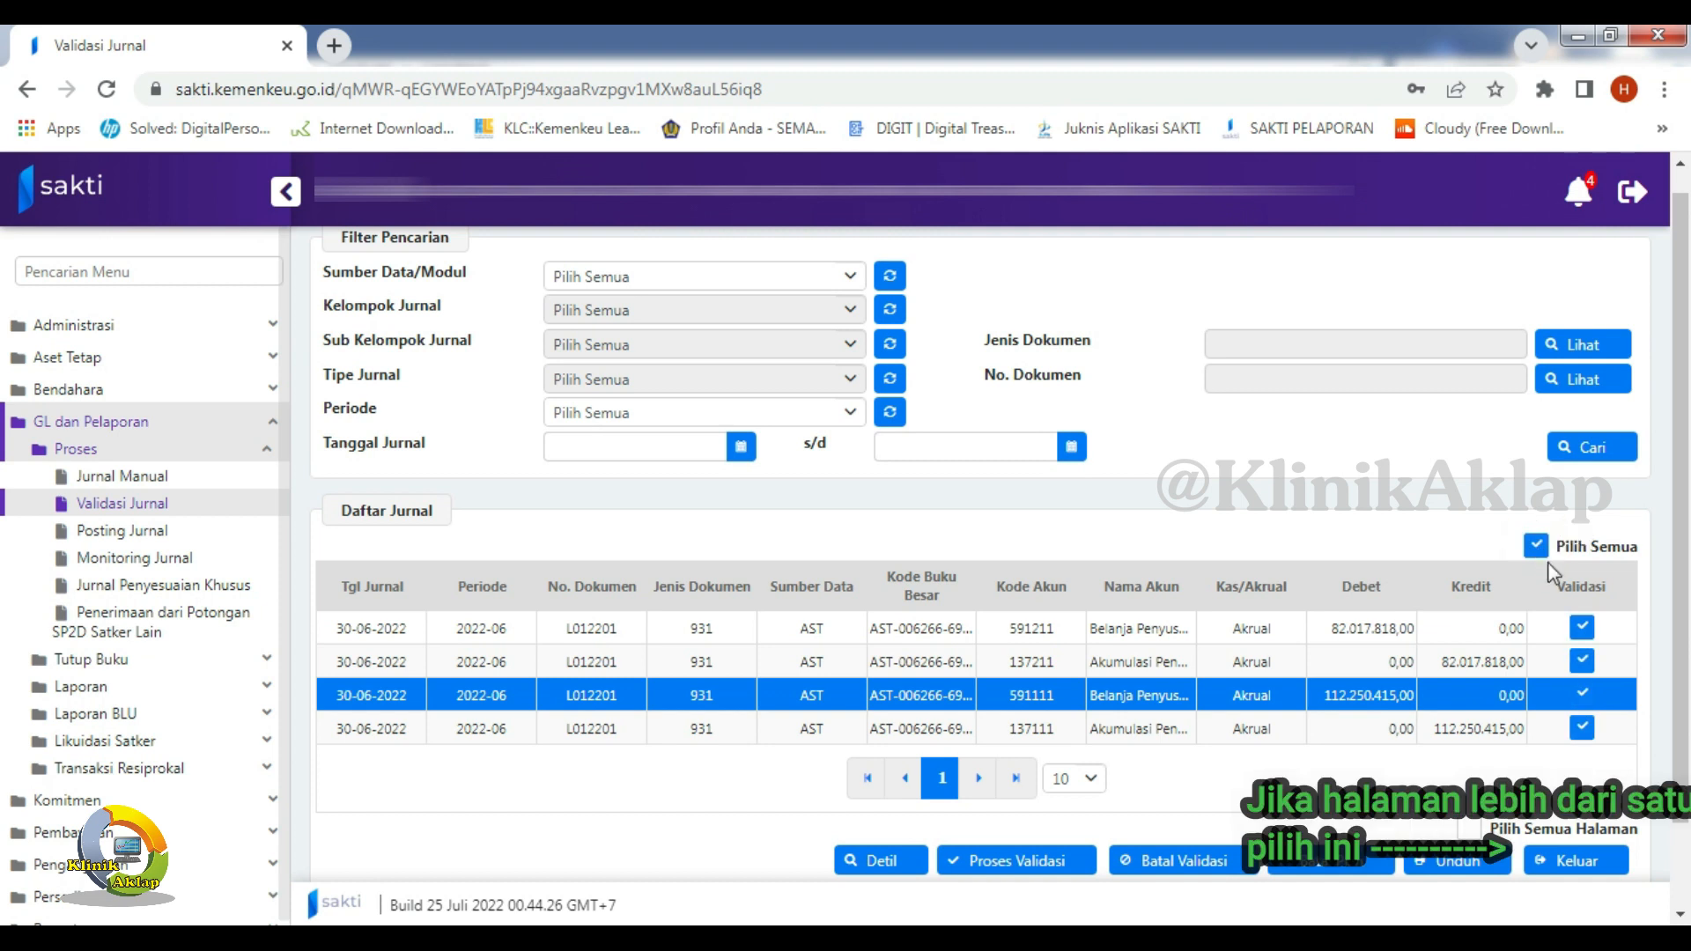
pyautogui.click(1004, 860)
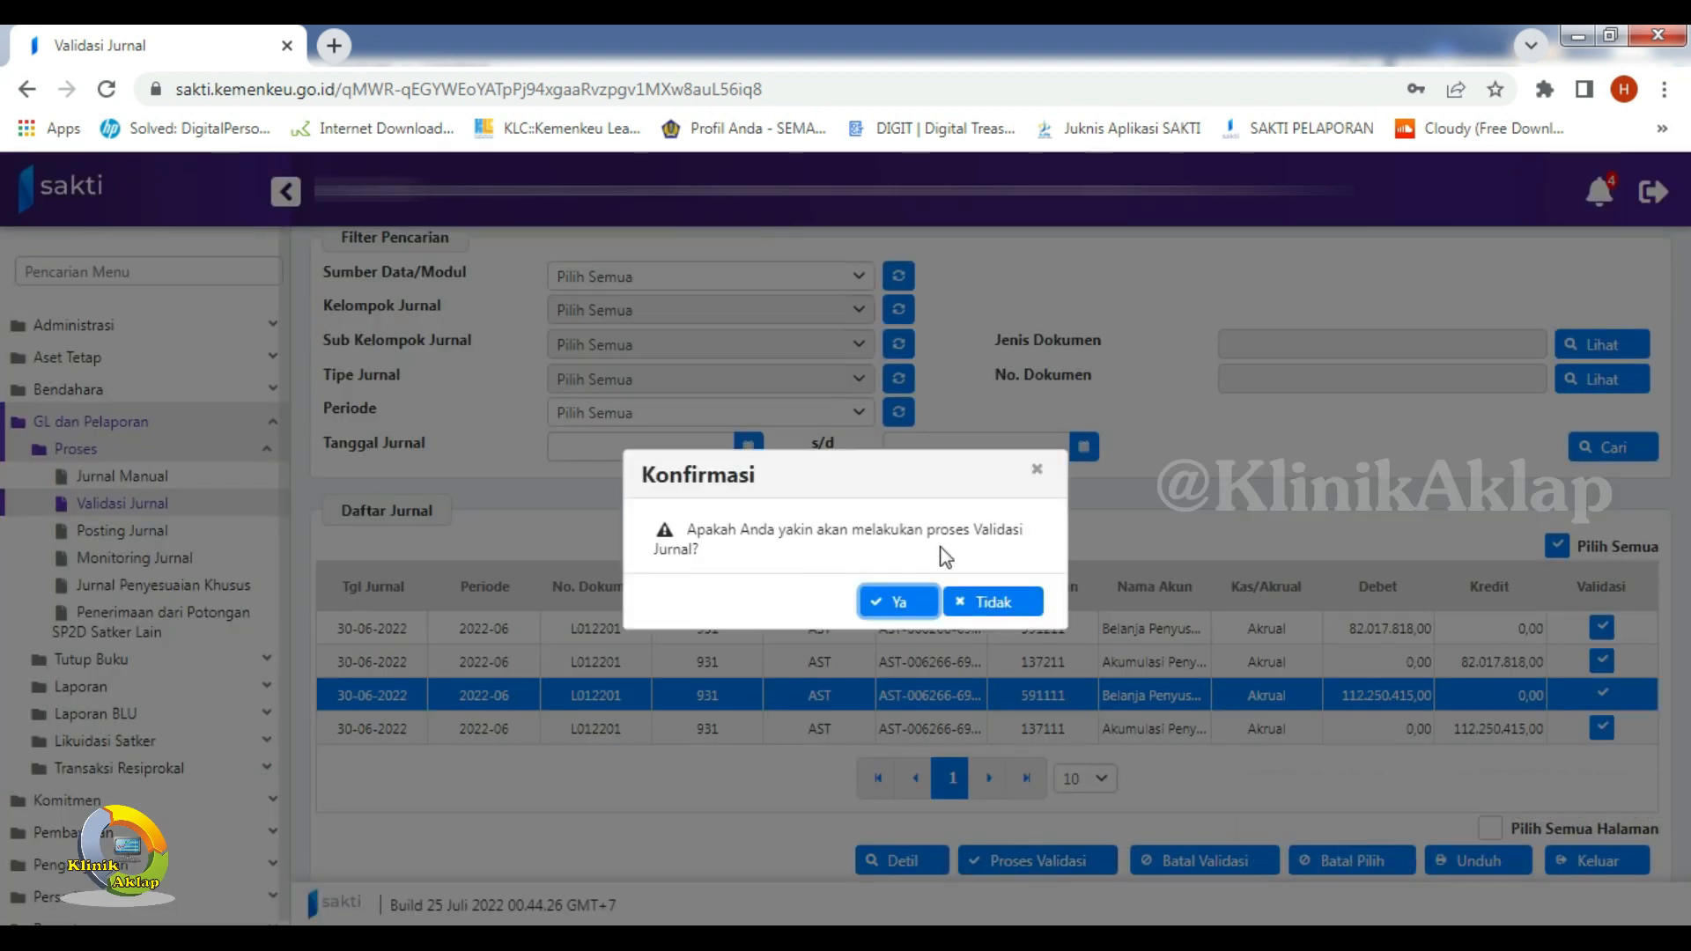
pyautogui.click(898, 603)
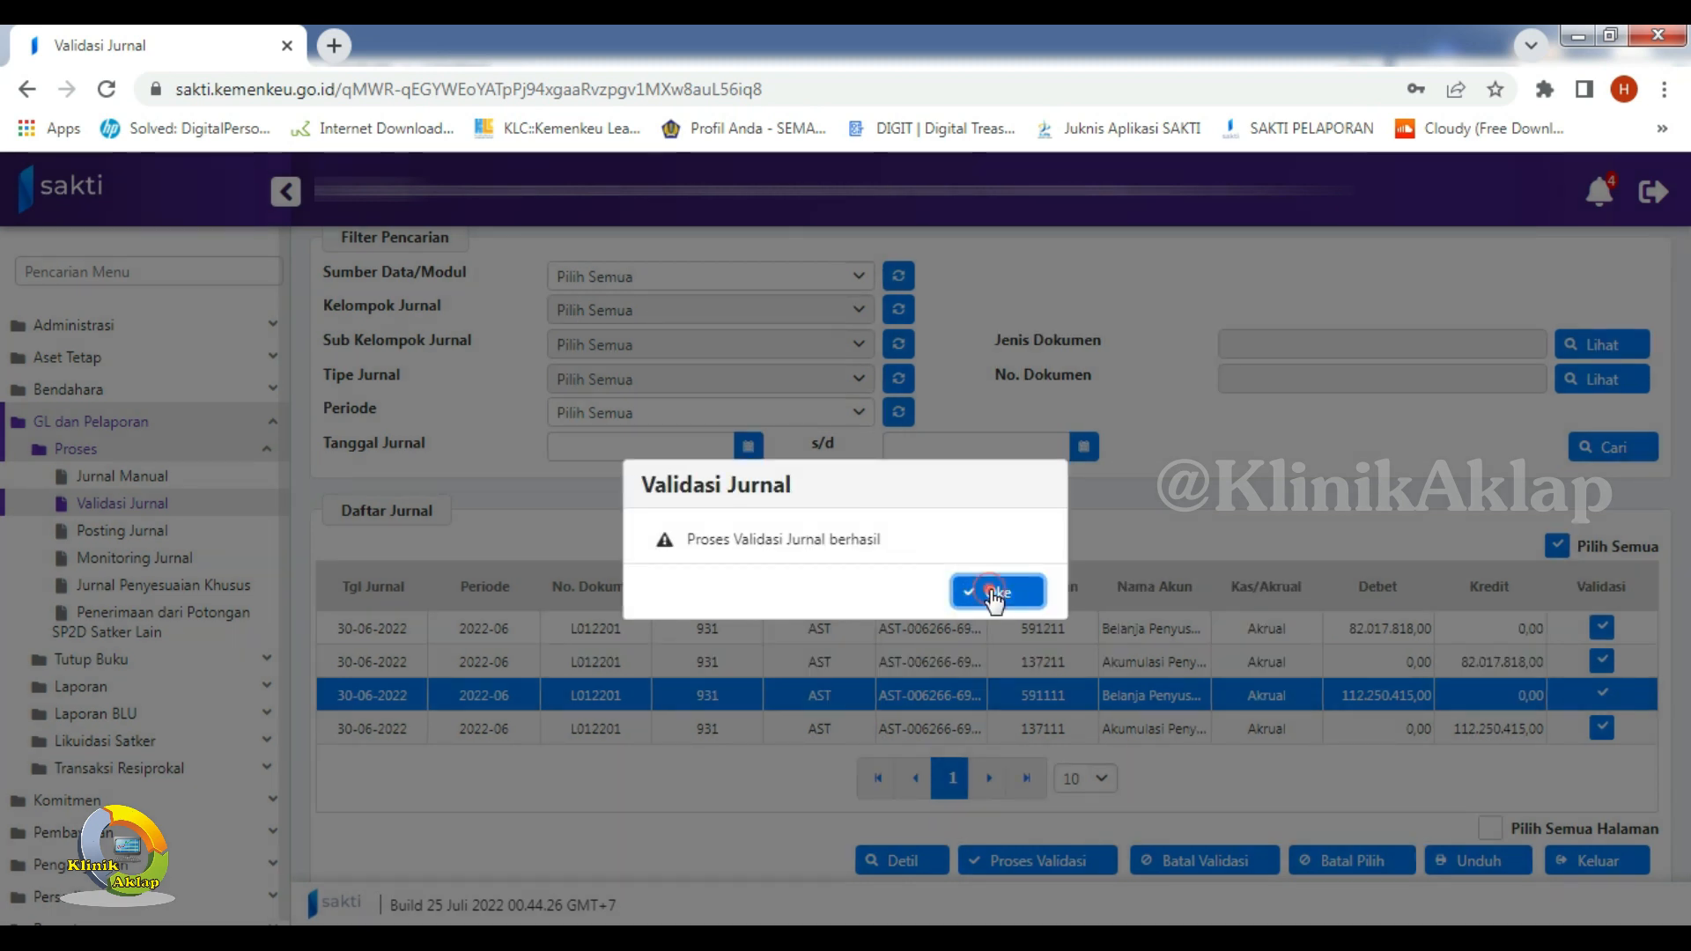
pyautogui.click(993, 595)
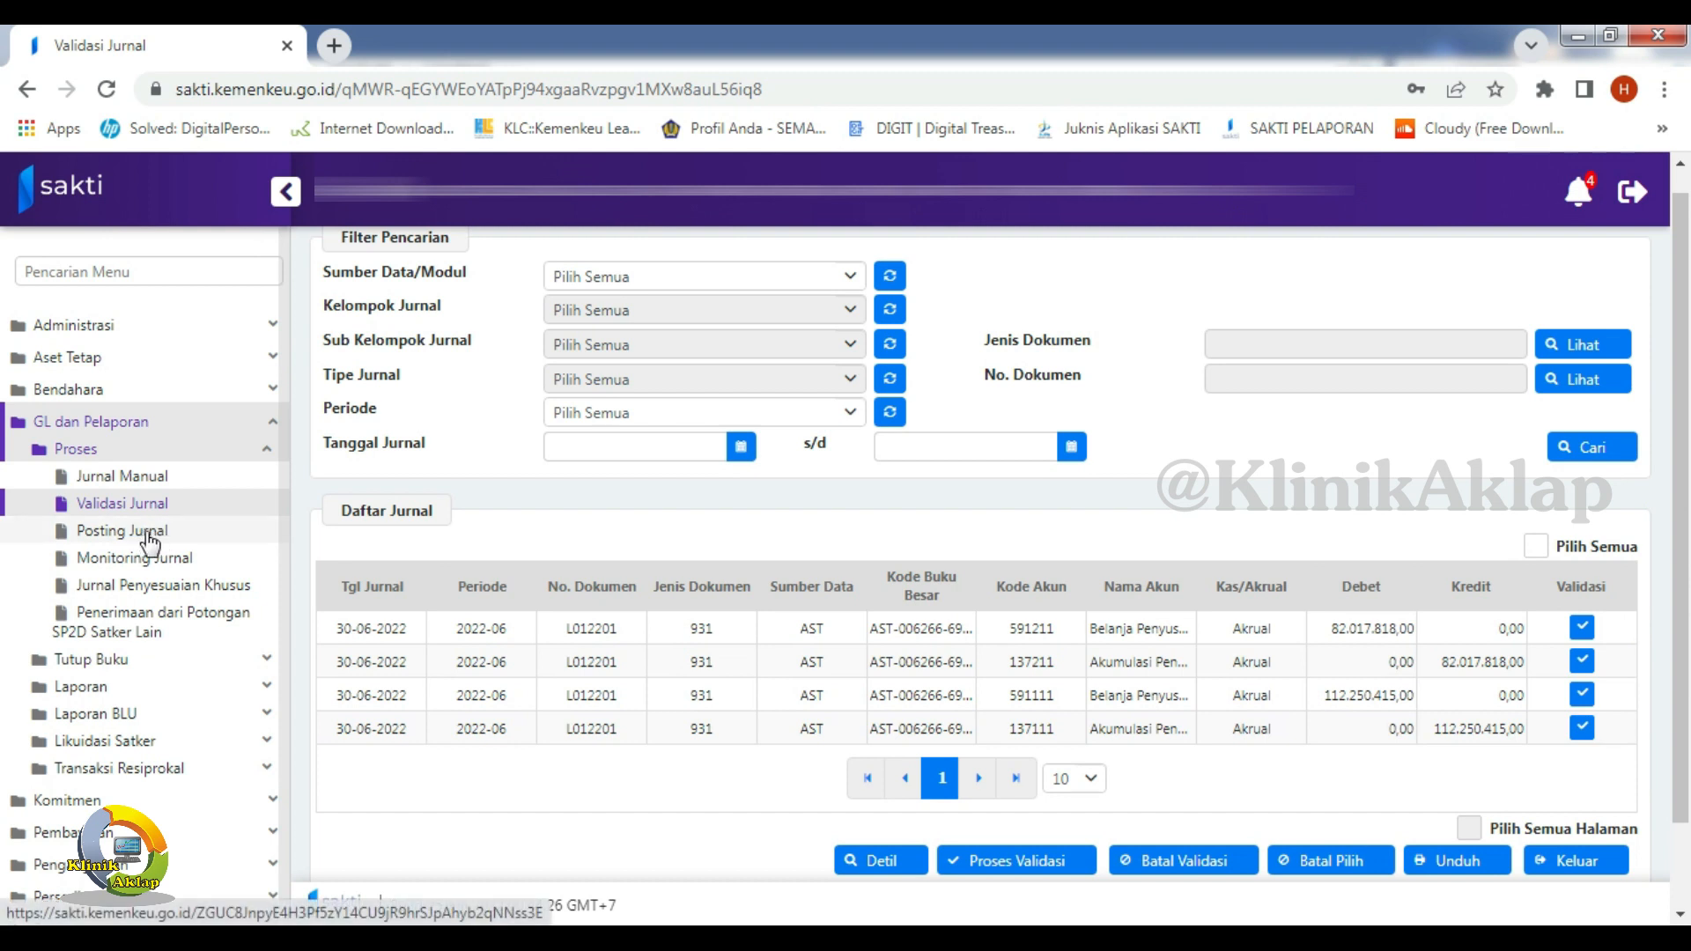
# - Post all listed 2022-06 journal entries in Posting Jurnal, confirming the process, and check Validasi Jurnal for remaining entries
pyautogui.click(138, 534)
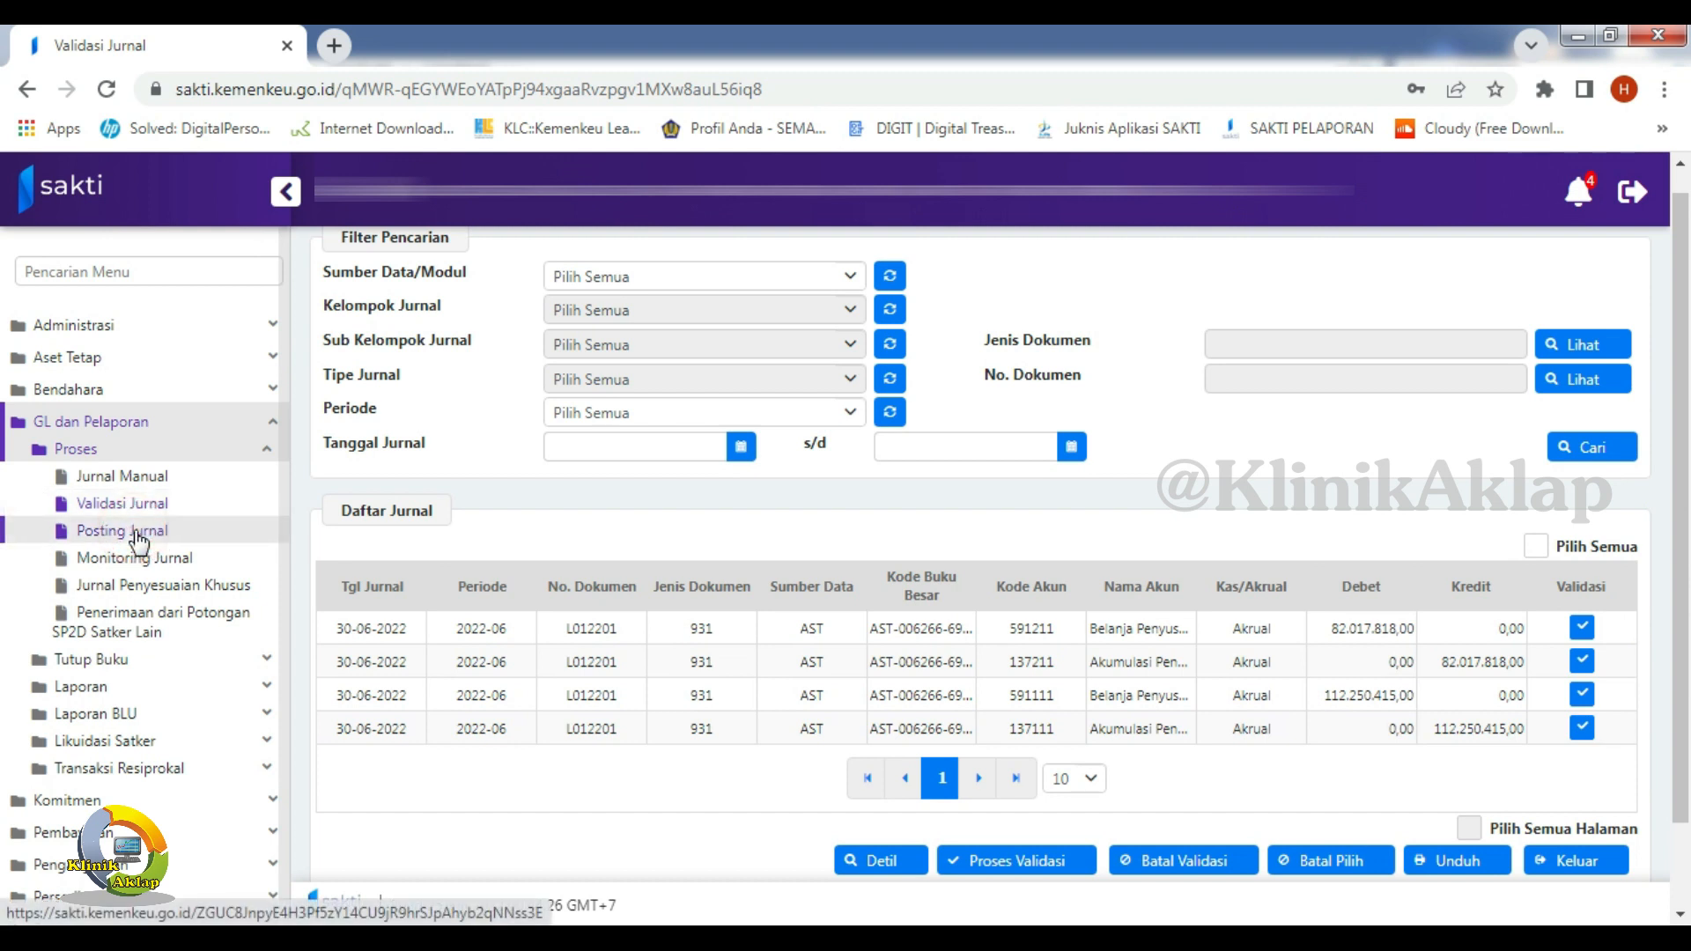
pyautogui.scroll(-1, 1080, 550)
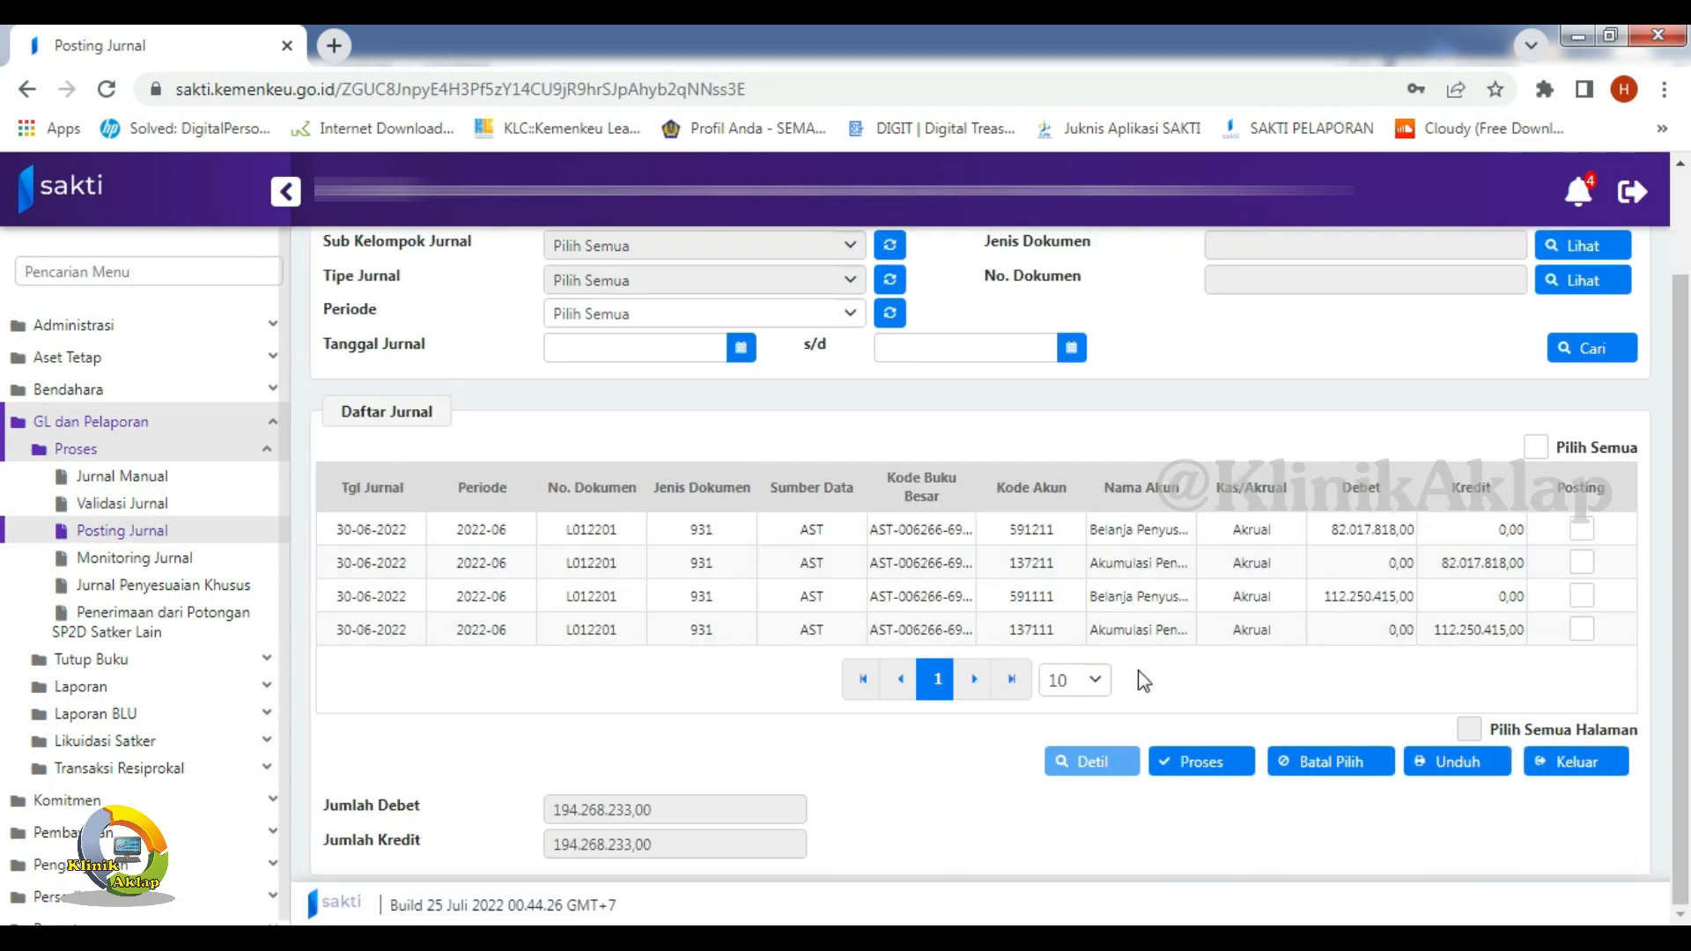
pyautogui.click(1535, 448)
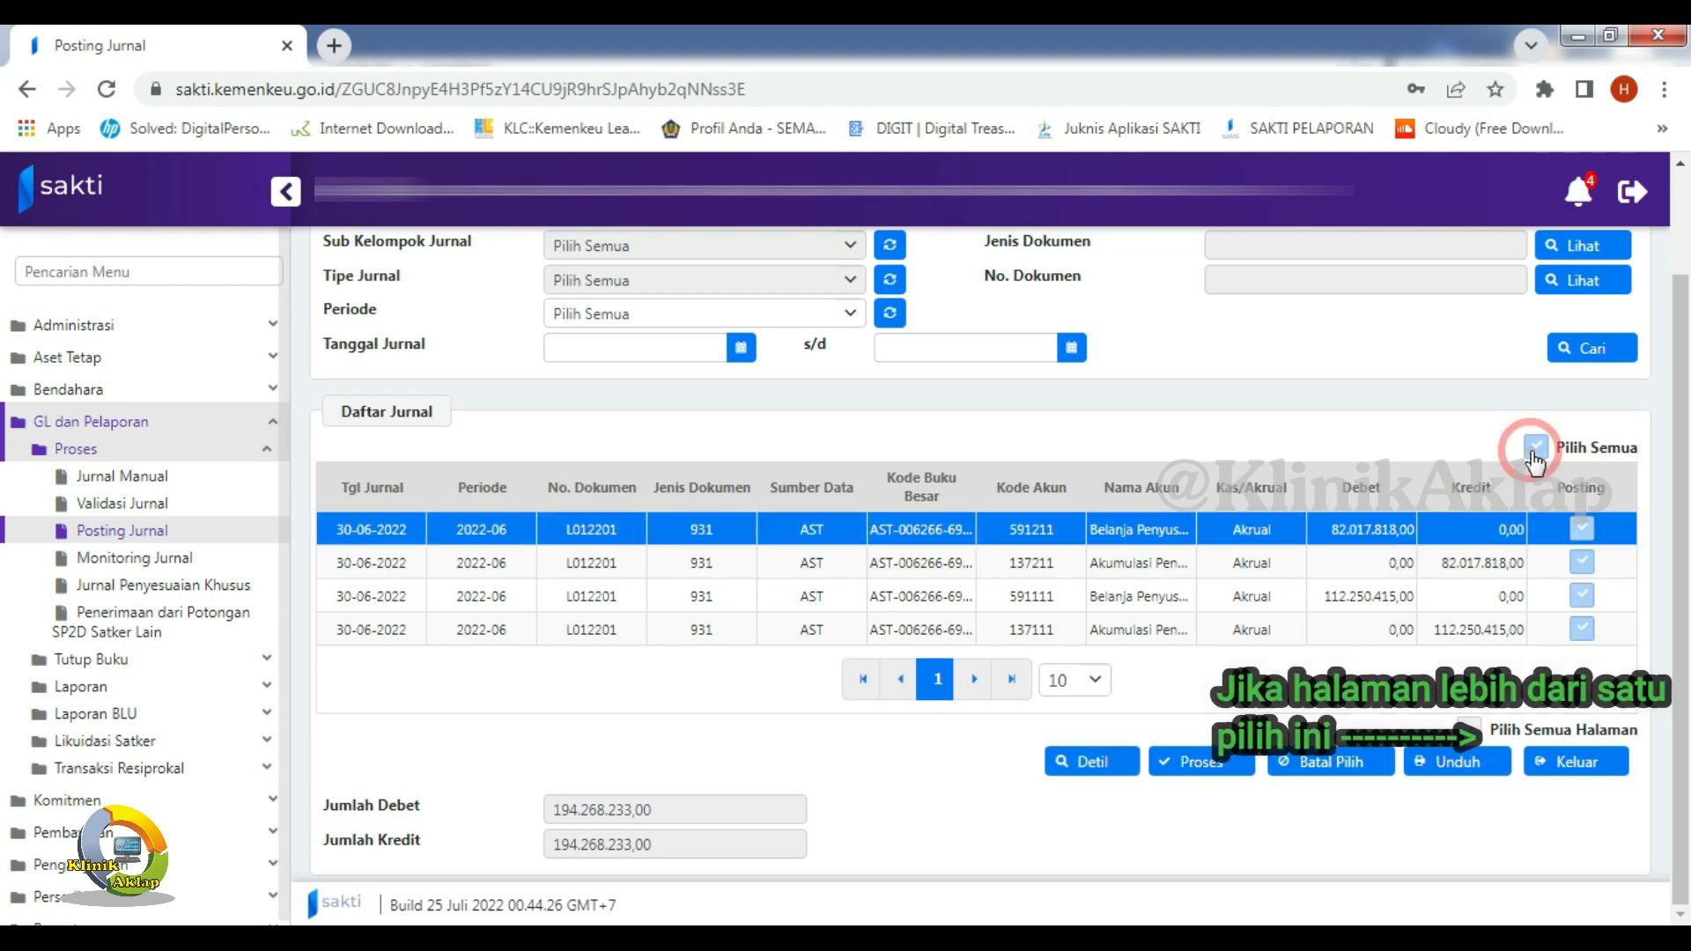
pyautogui.click(1193, 763)
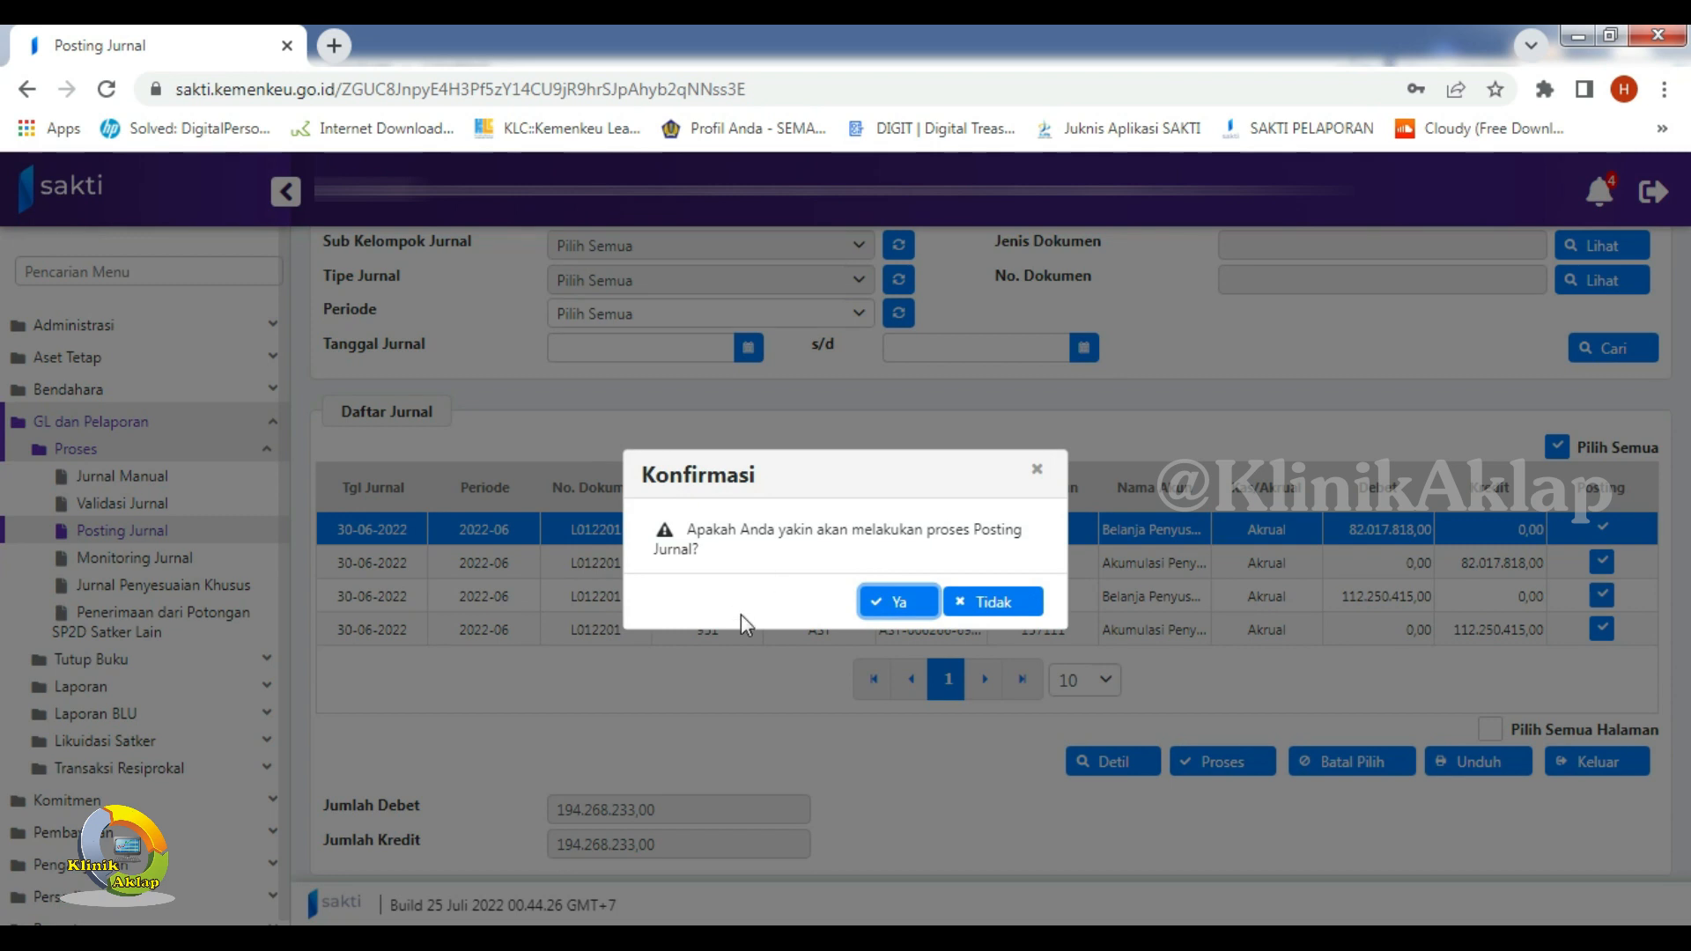
pyautogui.click(895, 606)
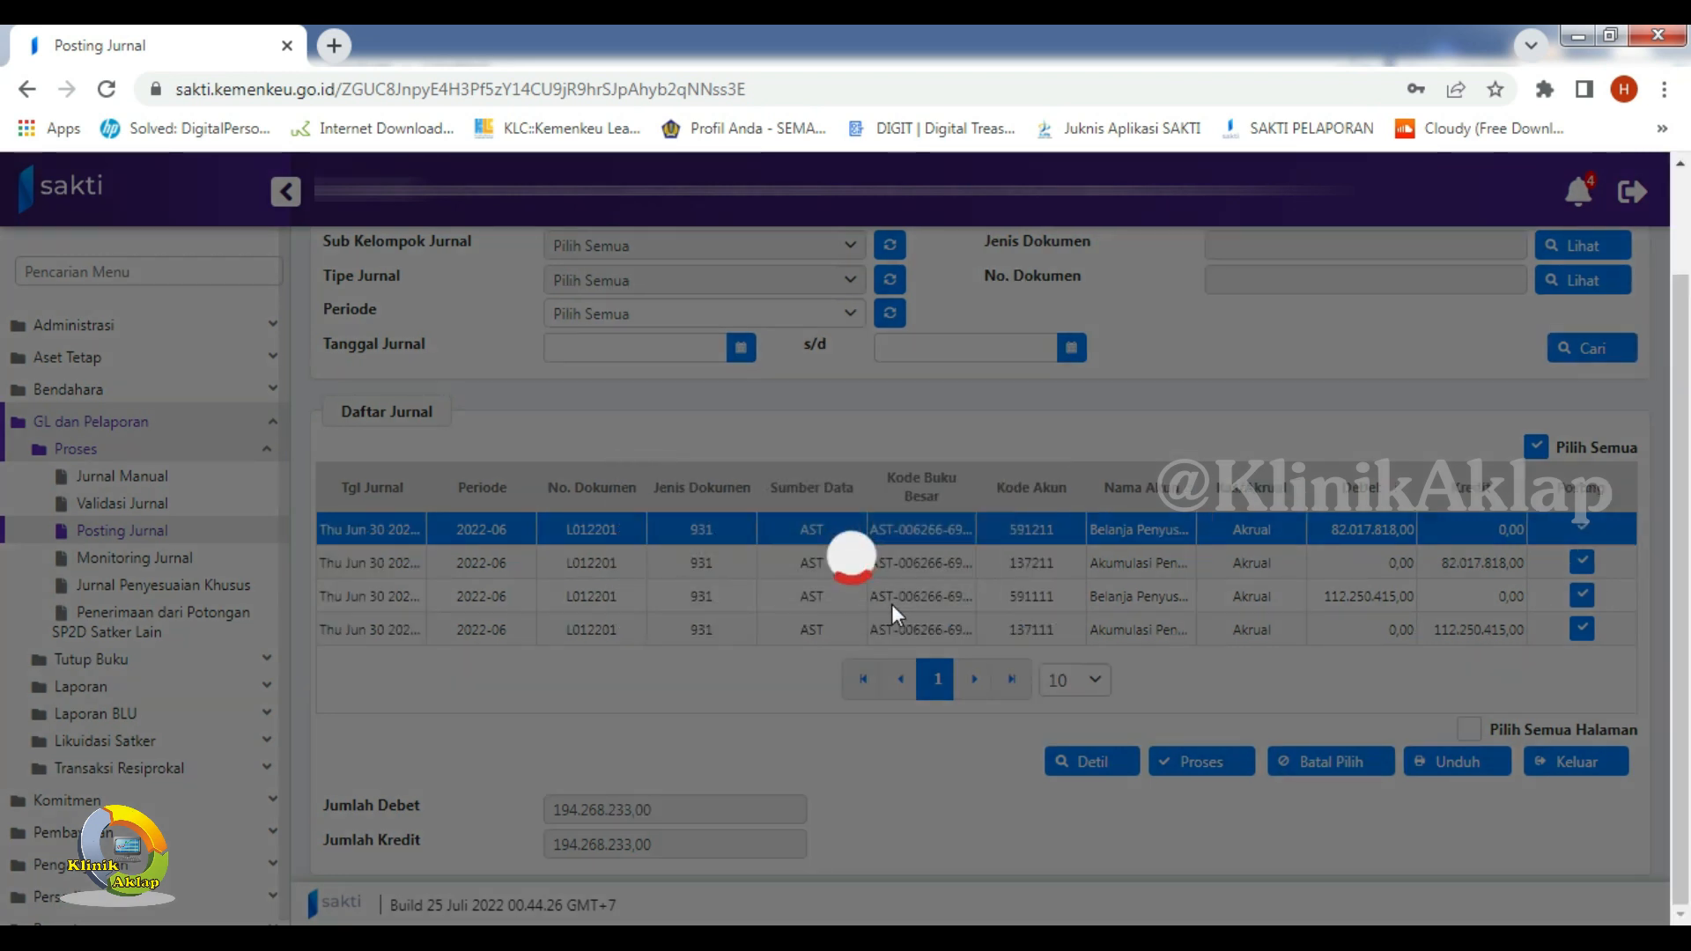
pyautogui.click(999, 592)
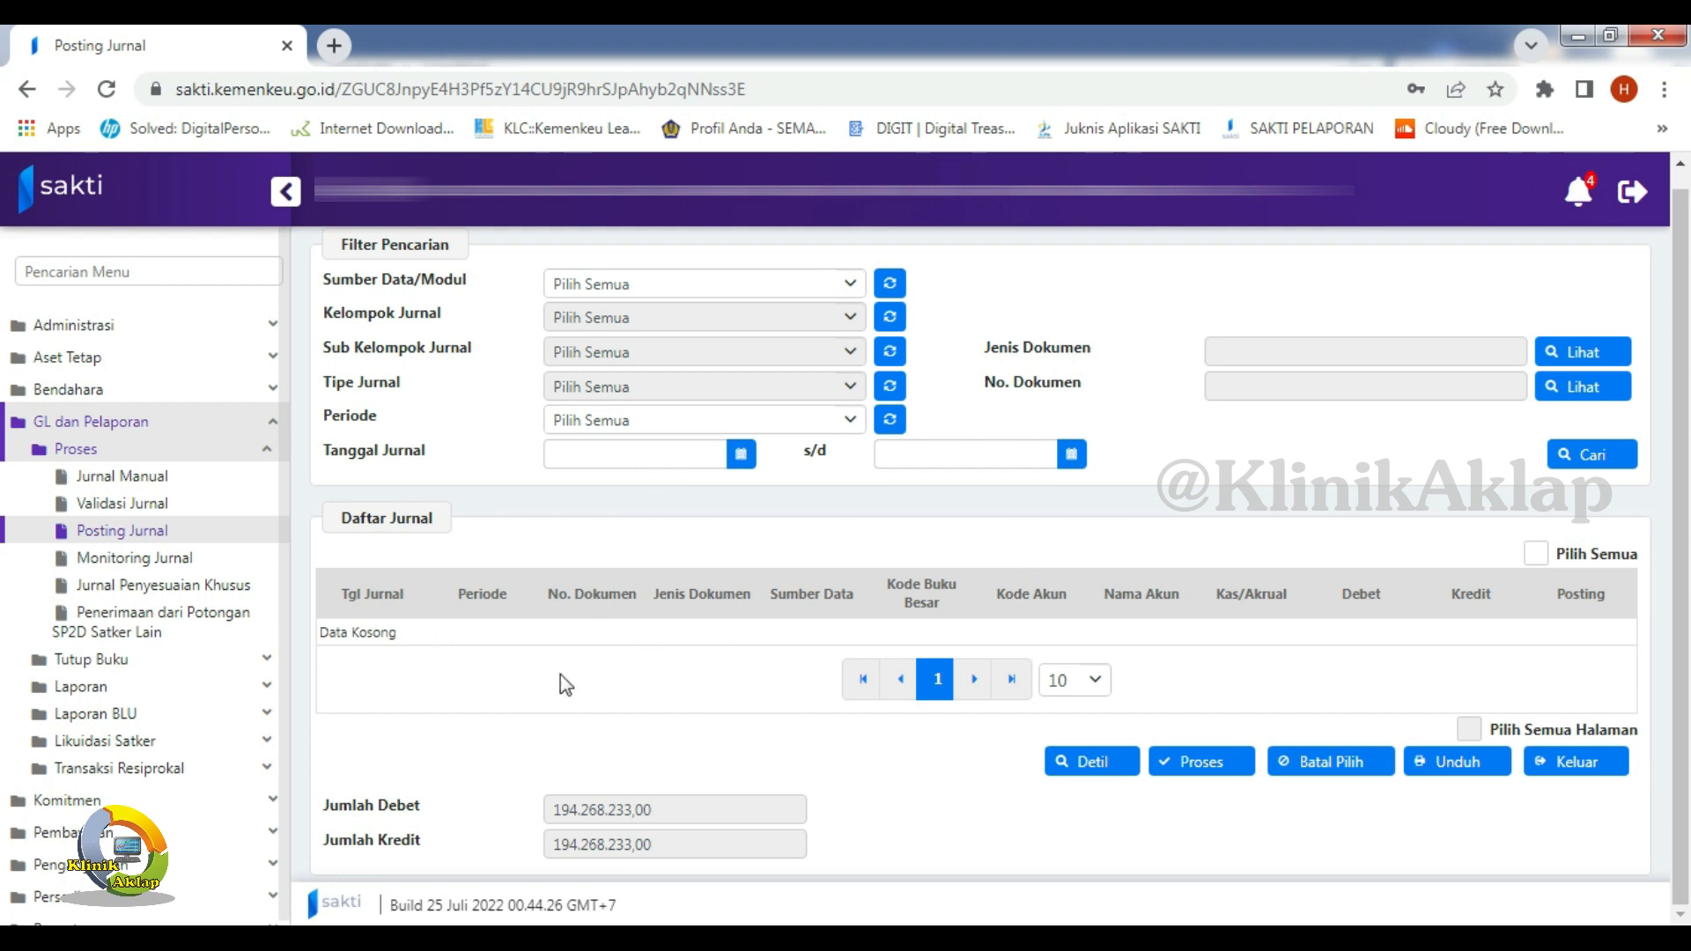
pyautogui.click(123, 502)
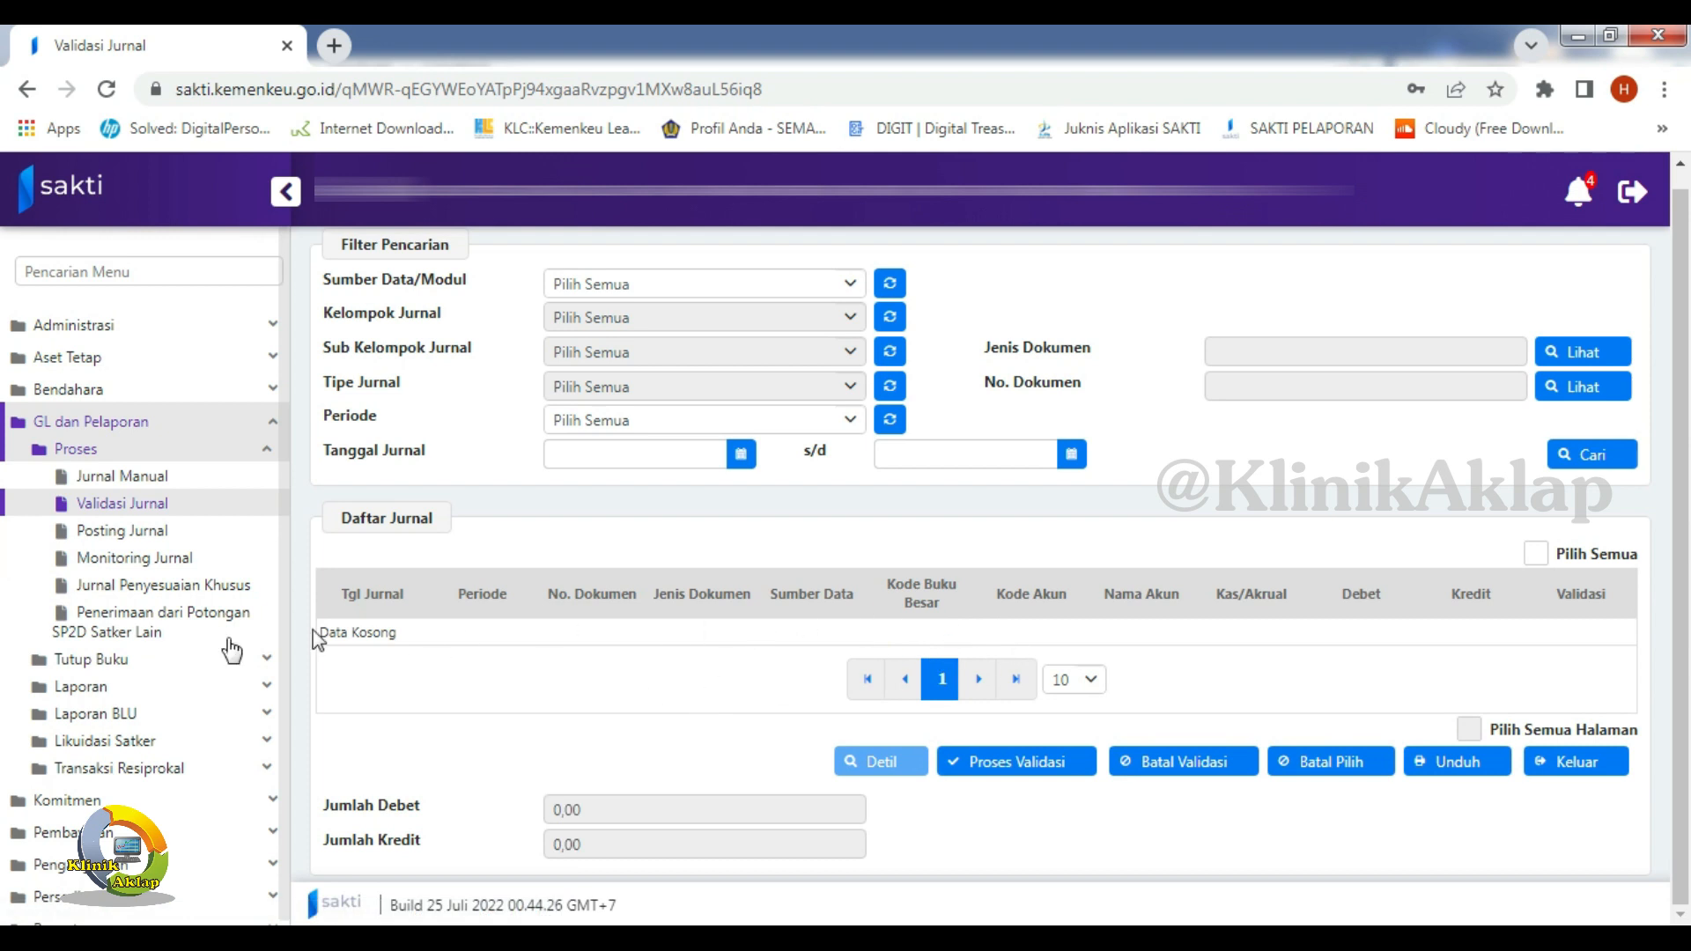
# - Perform the temporary book closing (Tutup Sementara) of the general ledger for the JUN 2022 period and confirm it
pyautogui.click(161, 660)
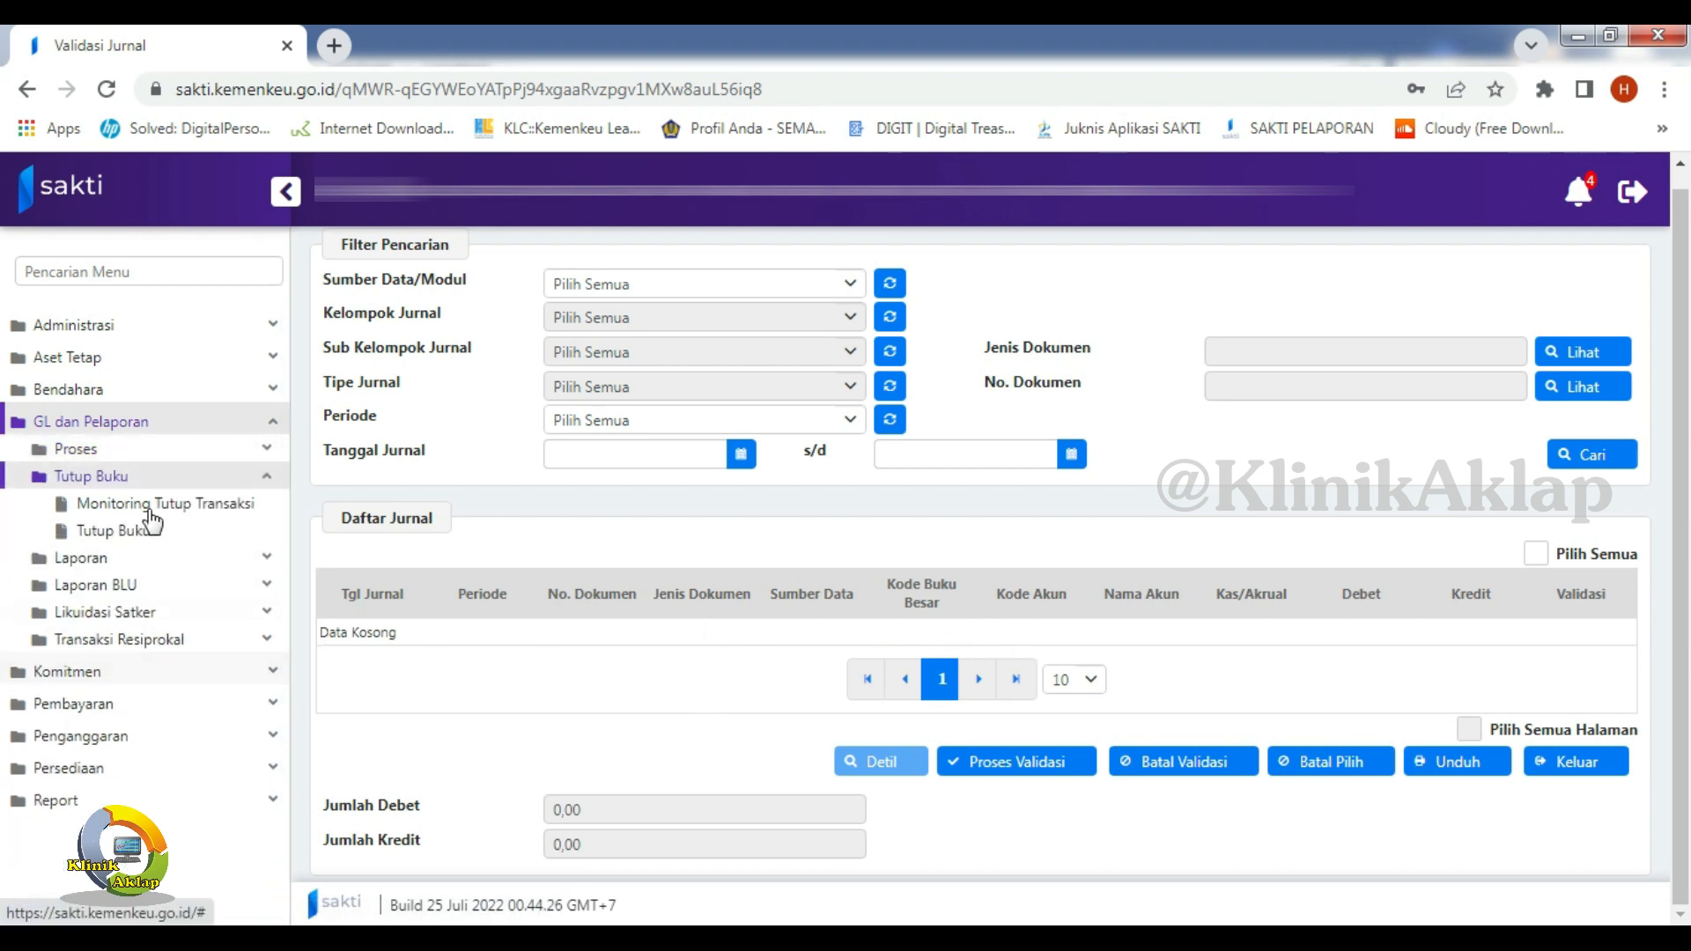
pyautogui.click(144, 533)
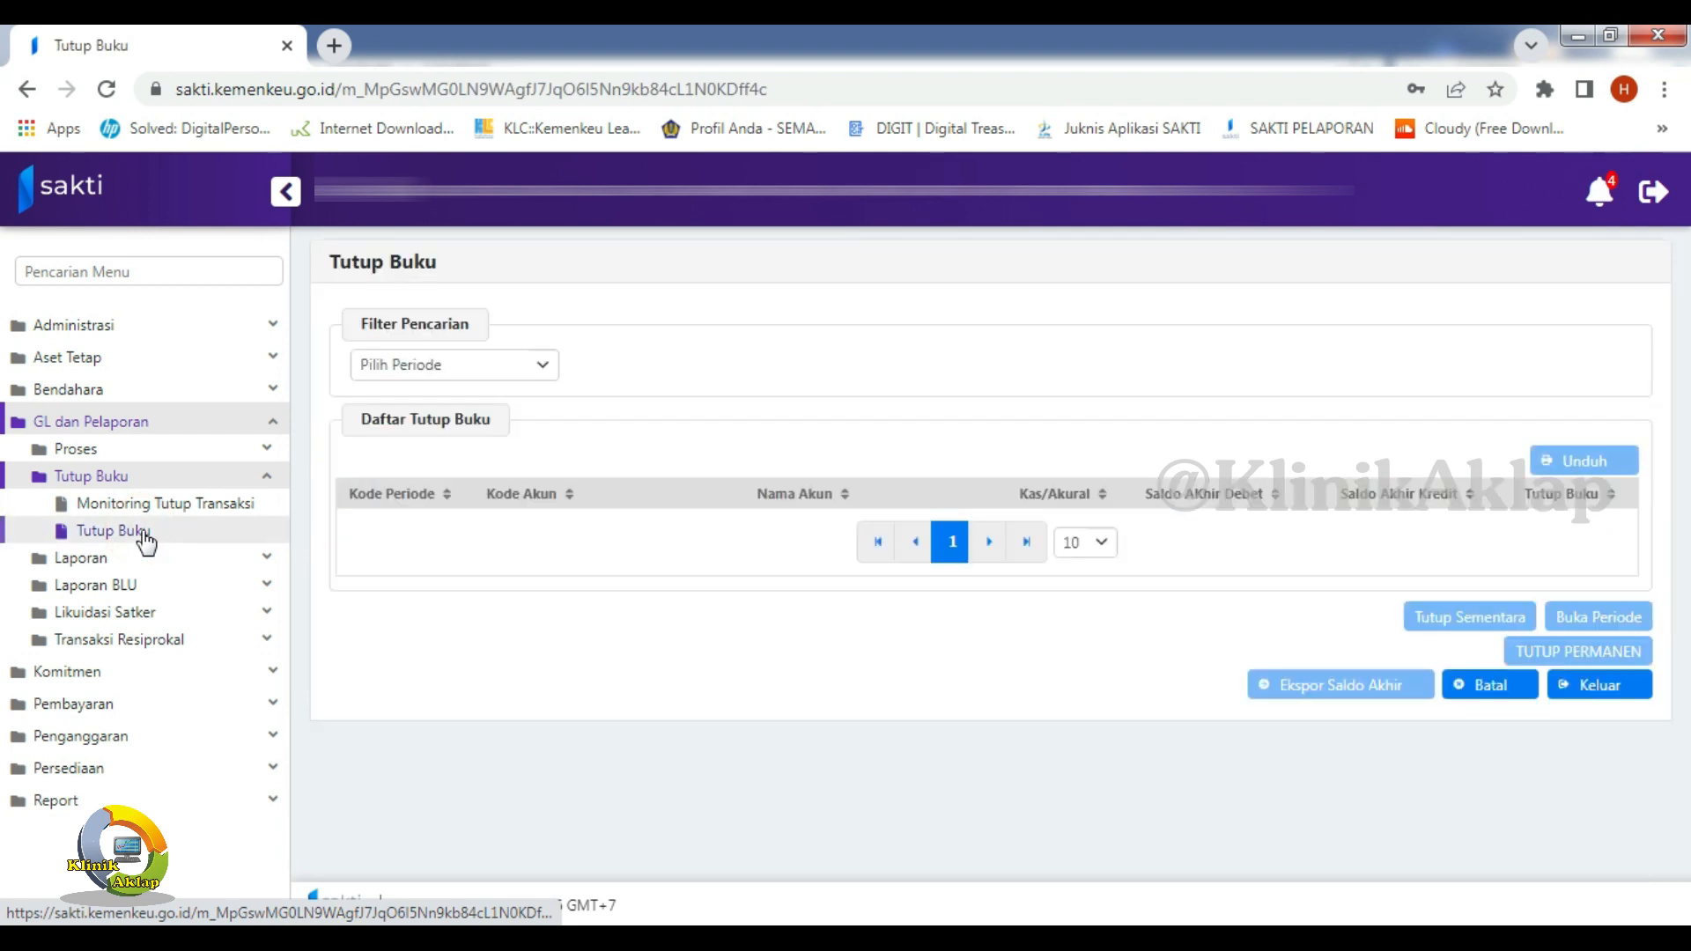
pyautogui.click(537, 367)
pyautogui.click(440, 486)
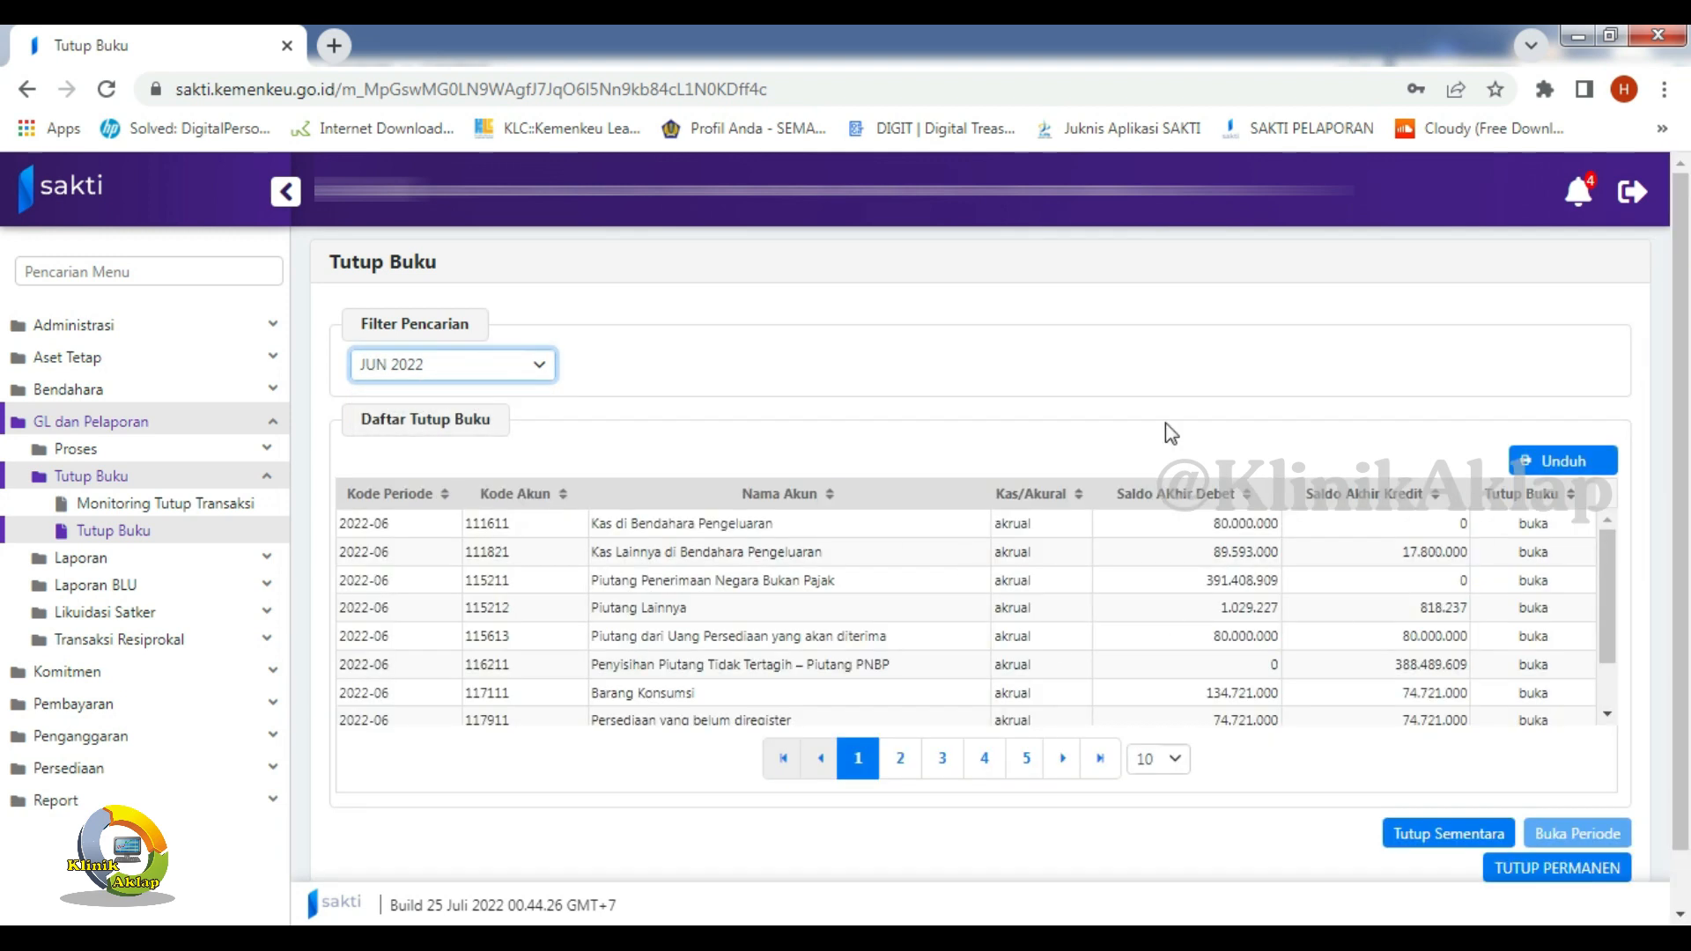
pyautogui.click(1467, 837)
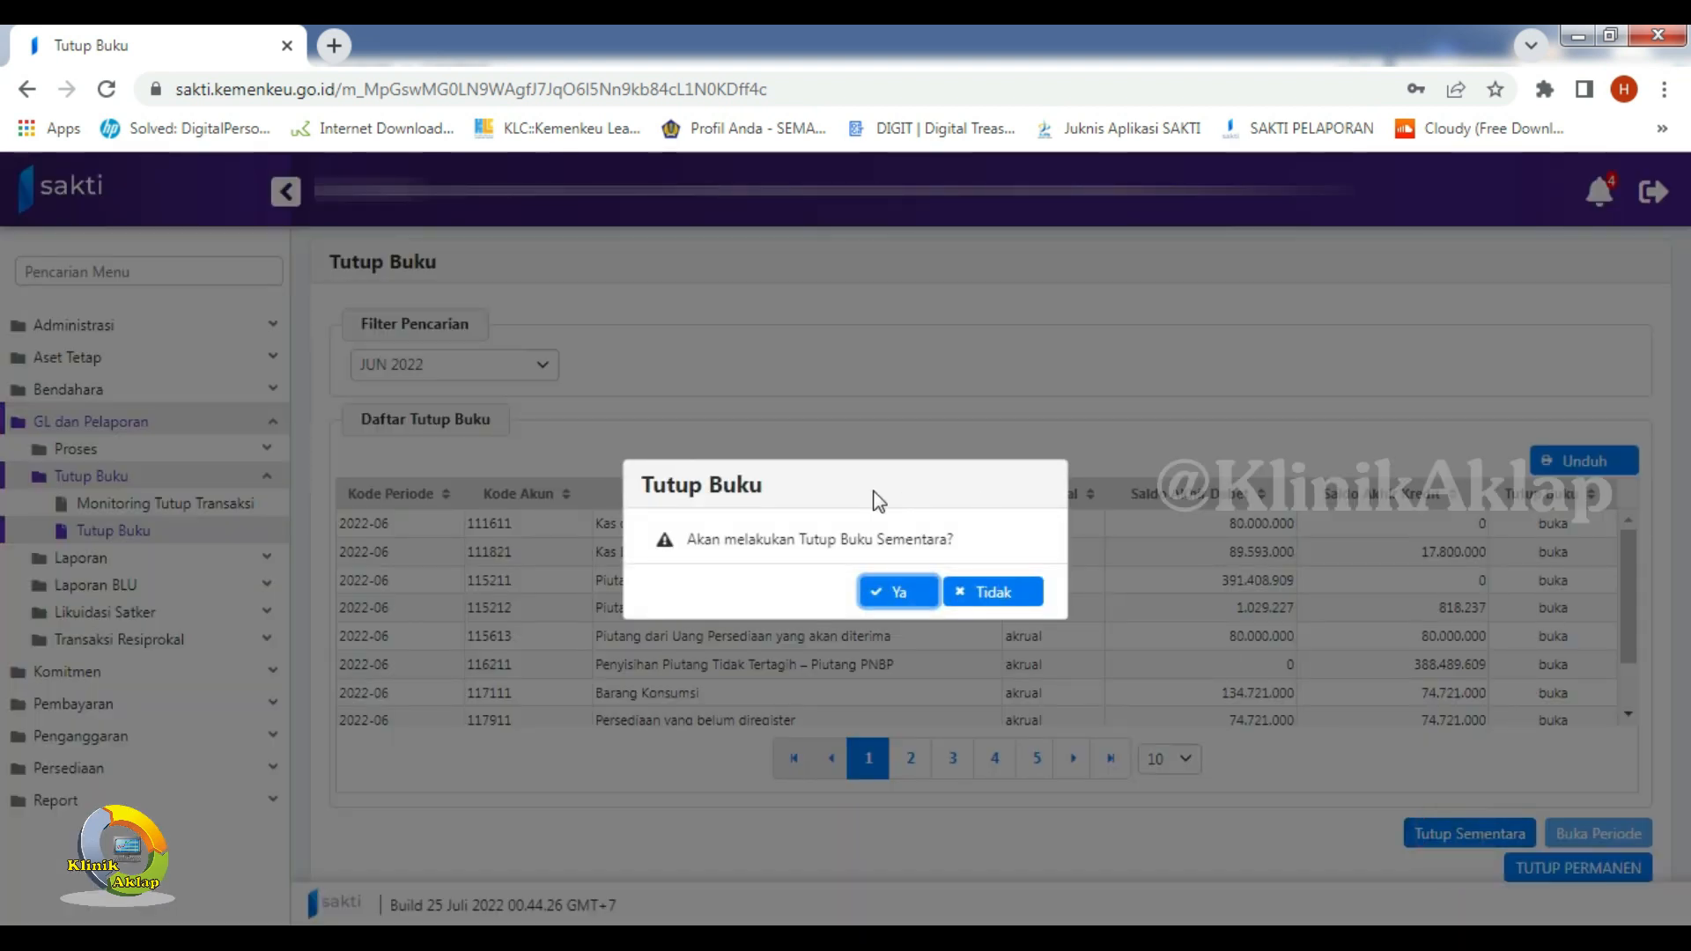
pyautogui.click(898, 604)
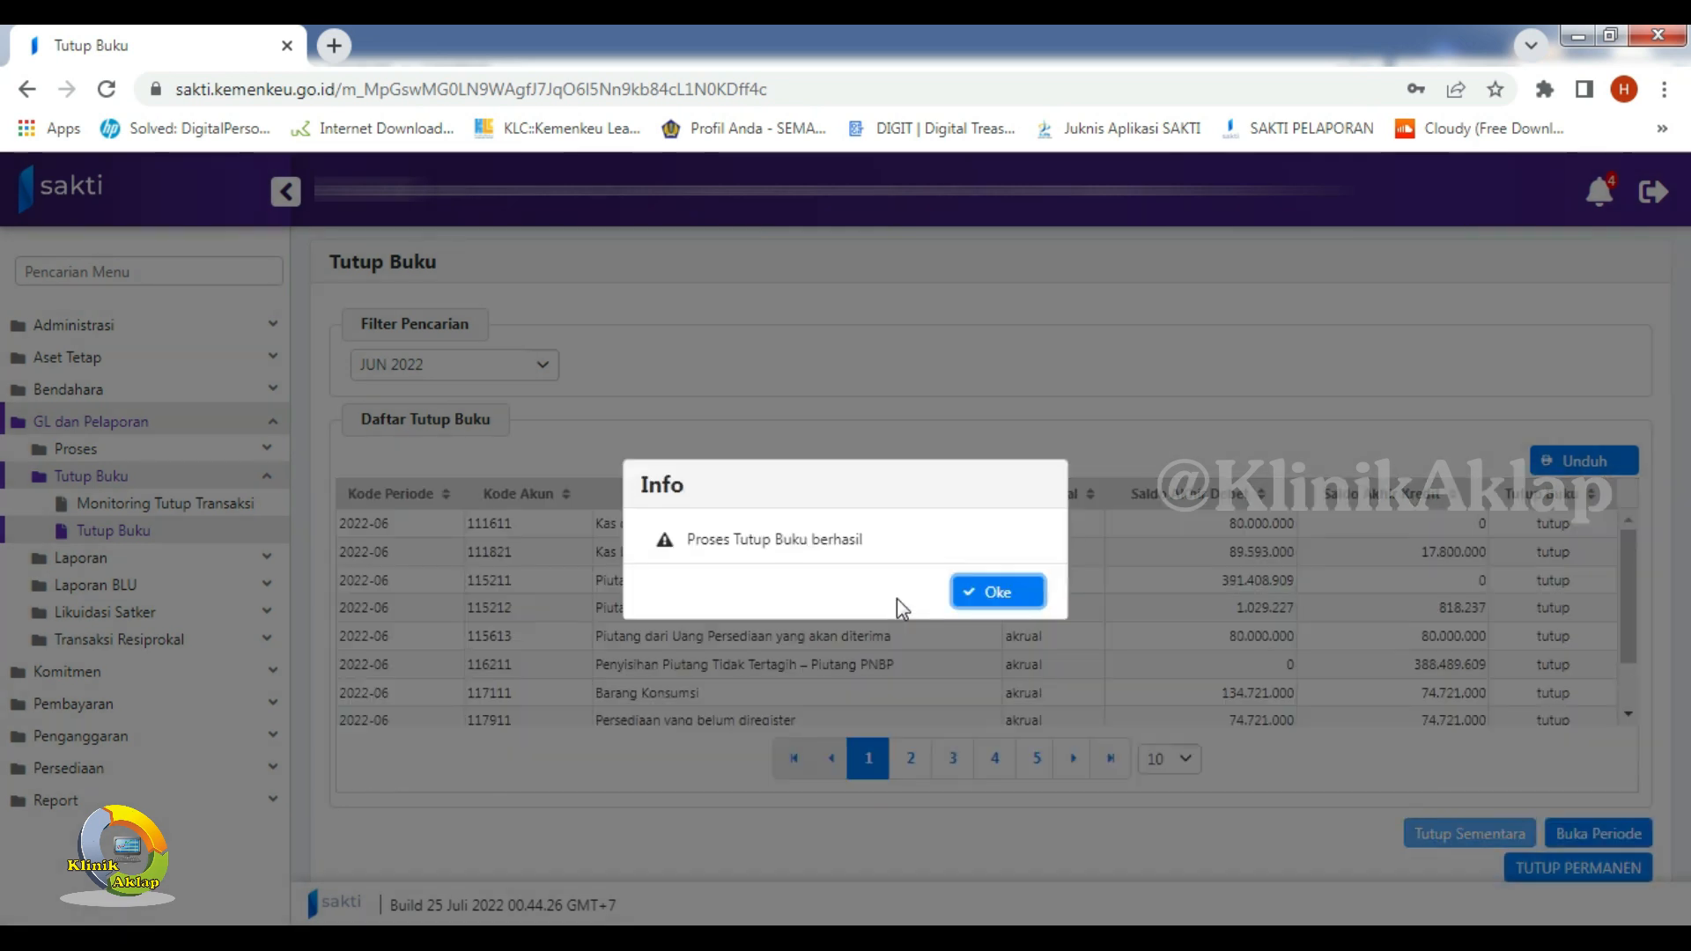
pyautogui.click(995, 596)
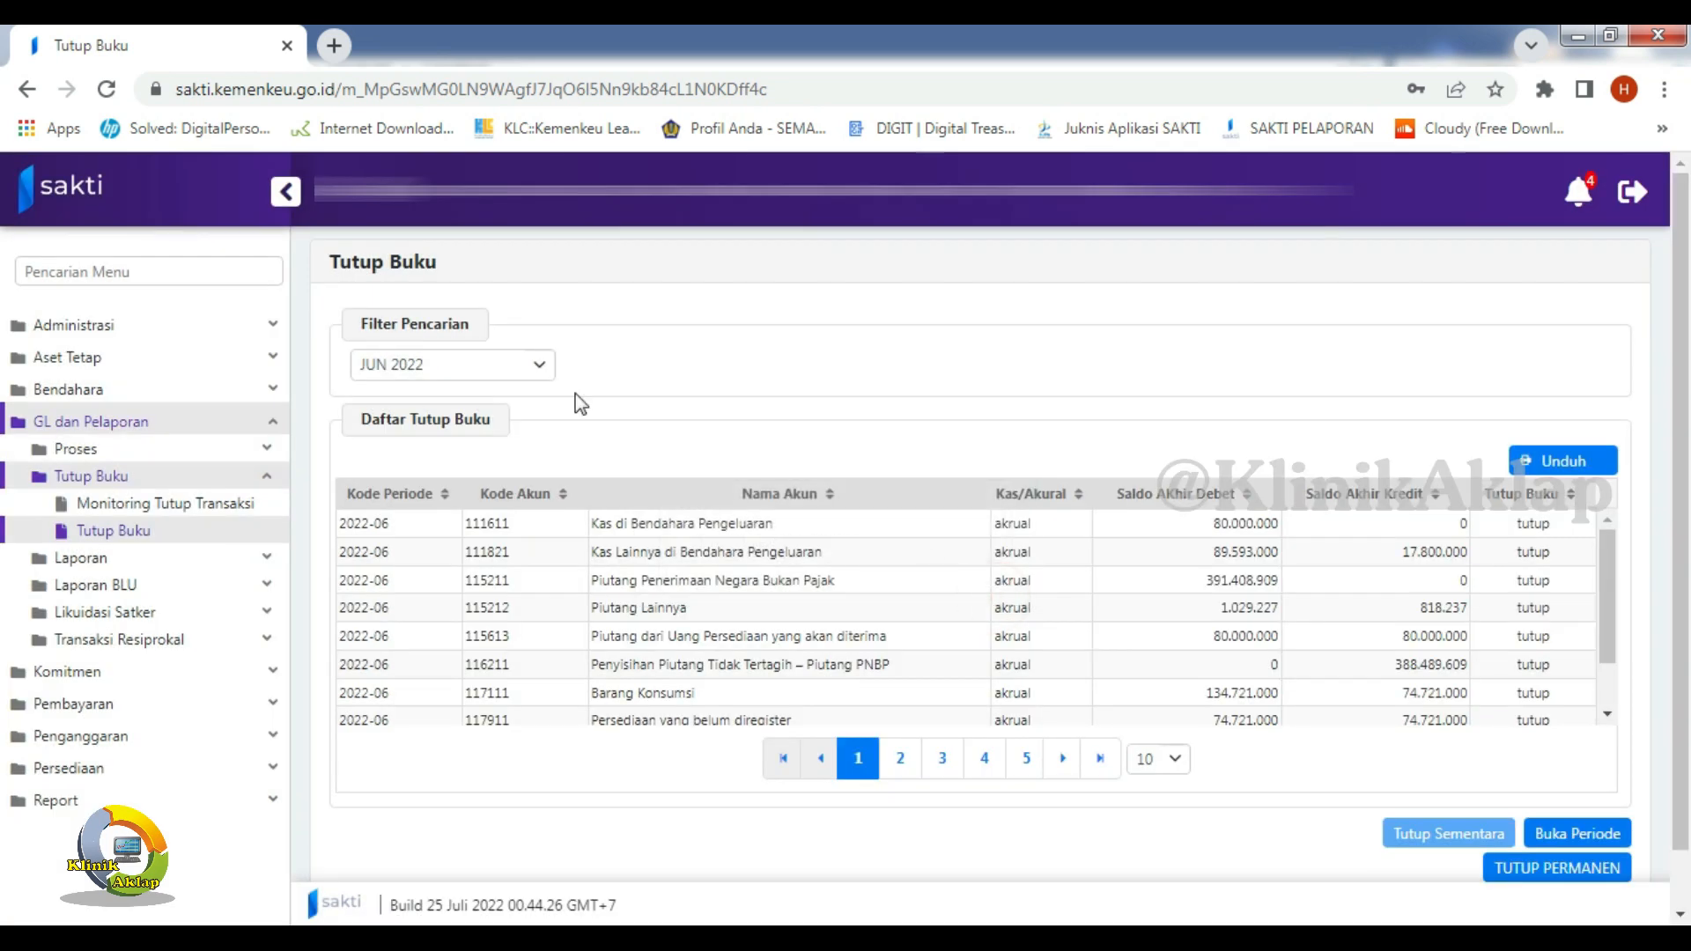